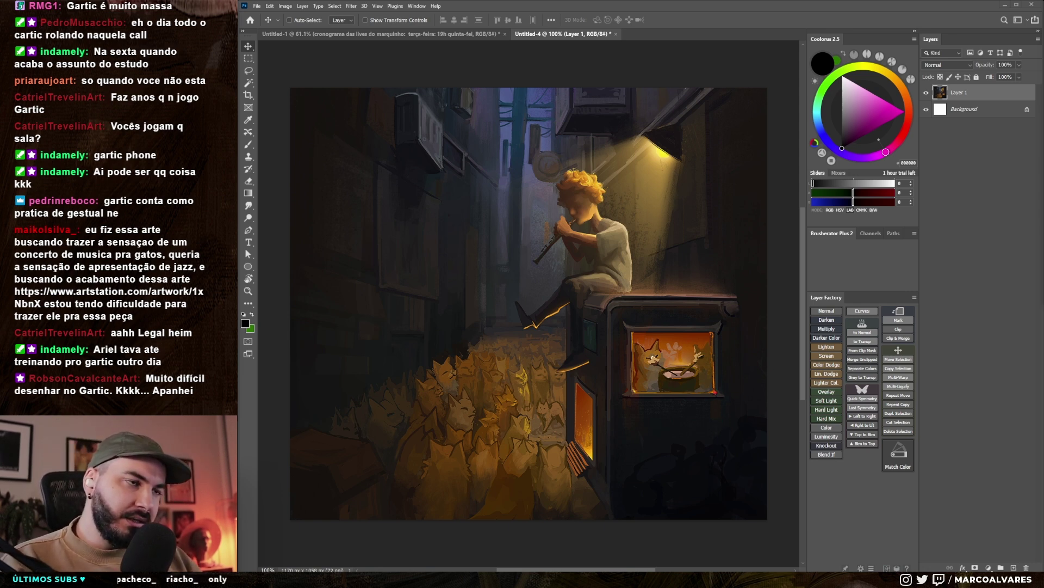
- Zoom to look over the alley painting, then switch to the ArtStation reference image in Chrome
scroll(643, 385, up, 2)
scroll(643, 385, down, 2)
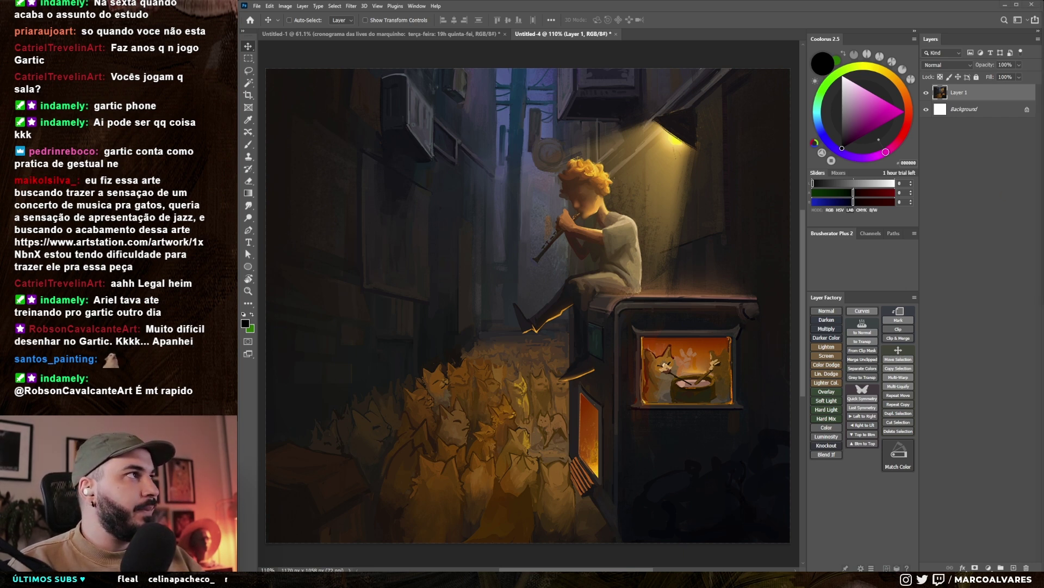
key(alt+Tab)
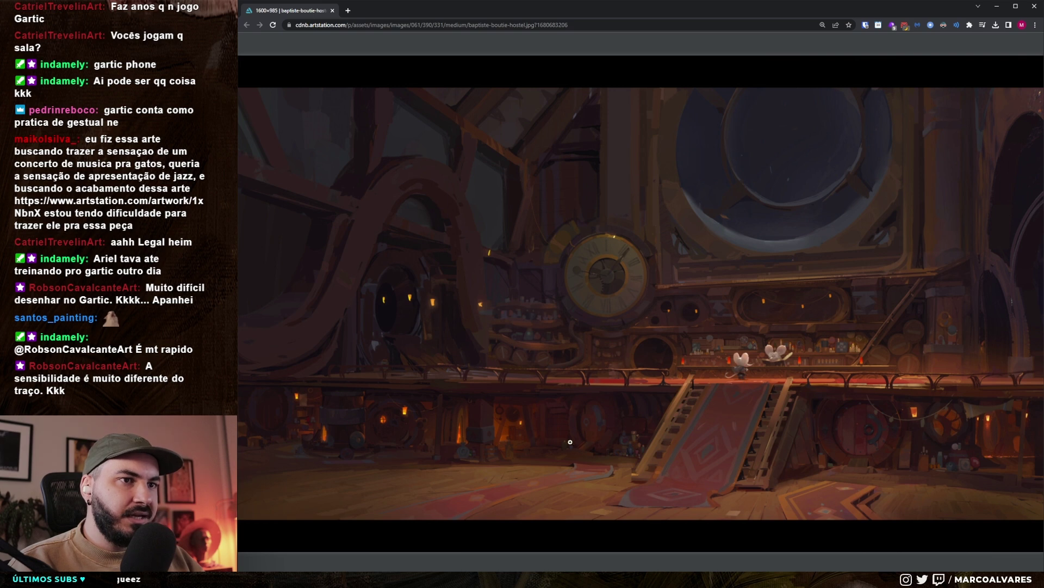
- Zoom into the two-mice interior artwork, fit it back, and return to the Photoshop painting
click(747, 330)
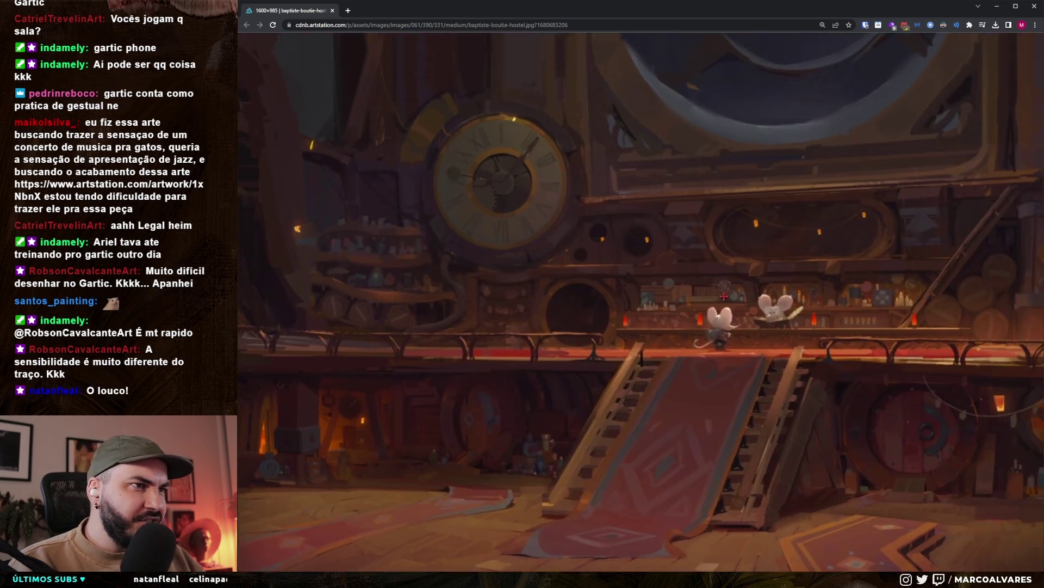
click(696, 298)
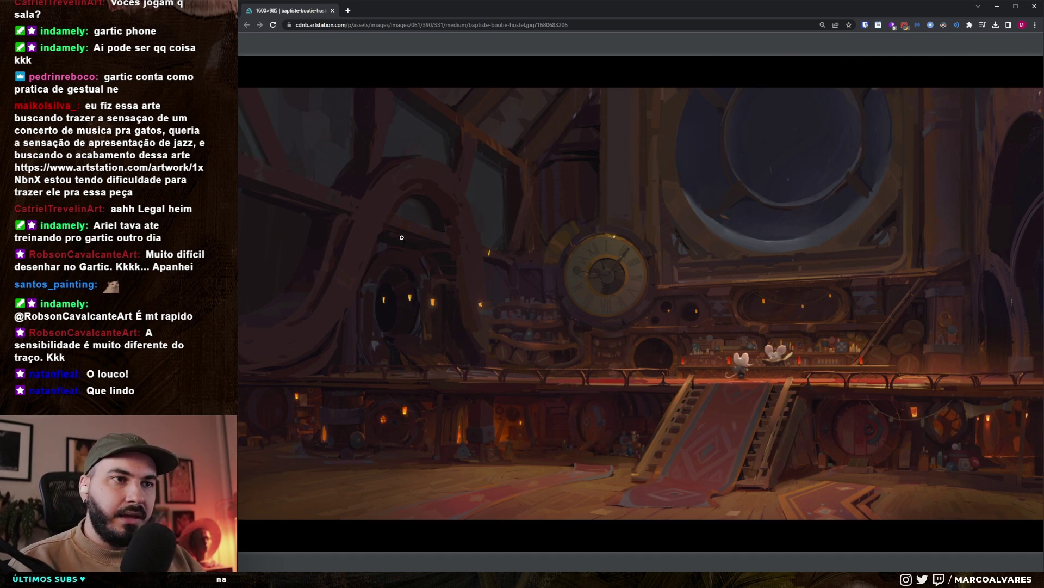
key(alt+Tab)
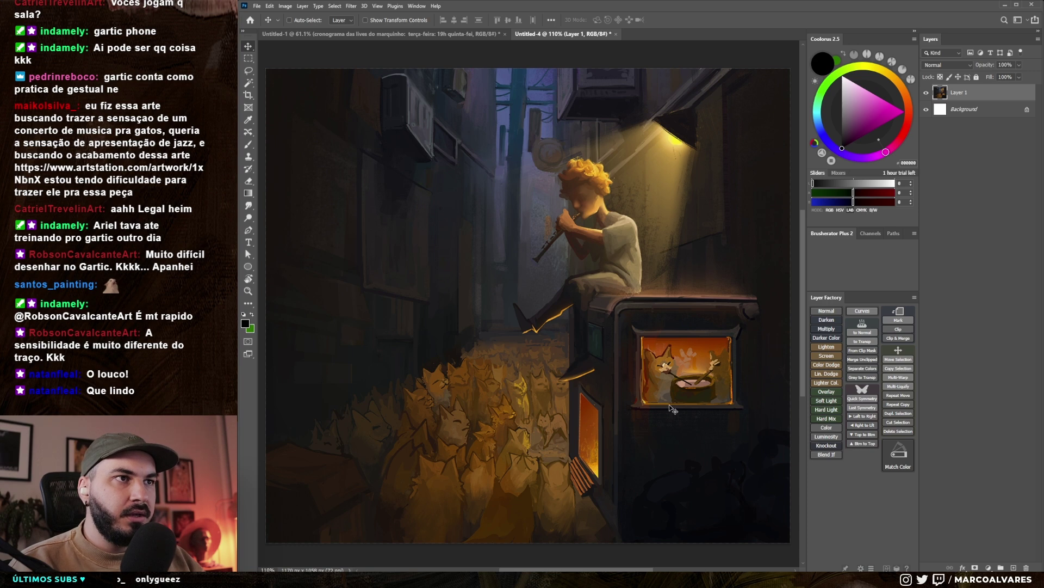
- Create a new empty Layer 2 with the Brush active and magenta as the painting colour
mouse_move(1043, 158)
mouse_down()
mouse_move(572, 157)
mouse_move(1043, 158)
mouse_up()
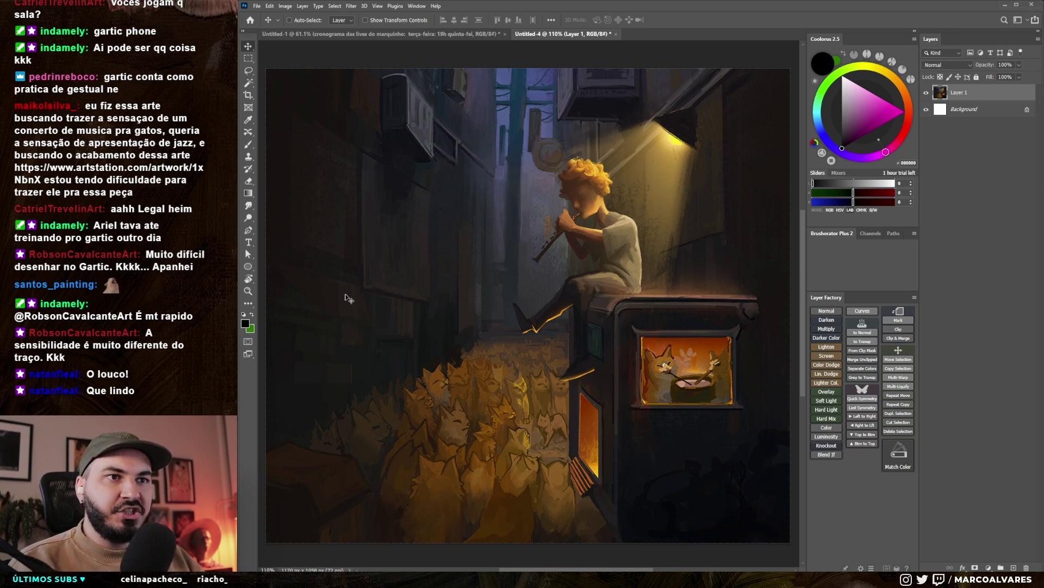
key(b)
key(ctrl+shift+alt+n)
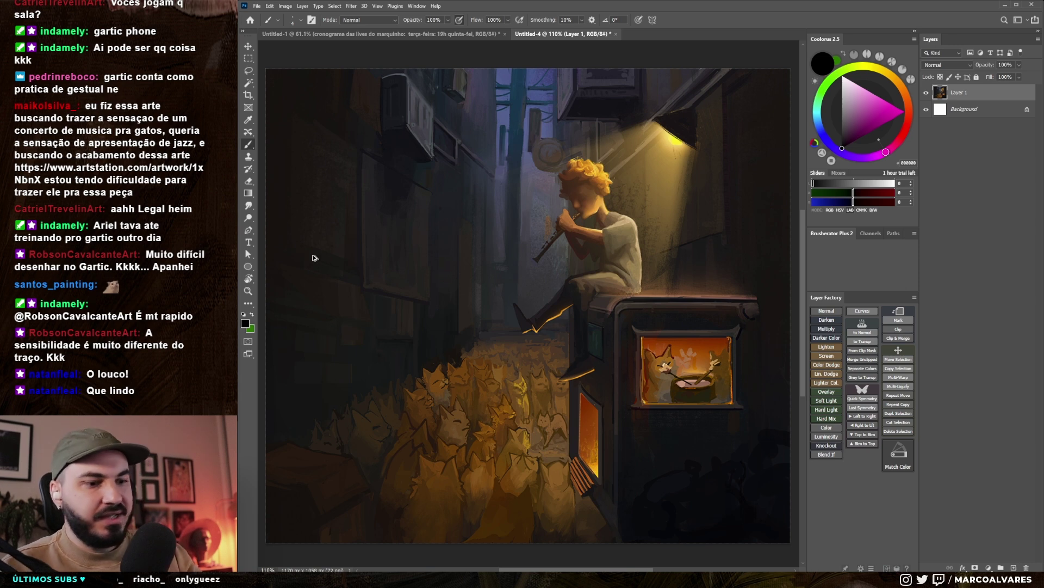
click(891, 115)
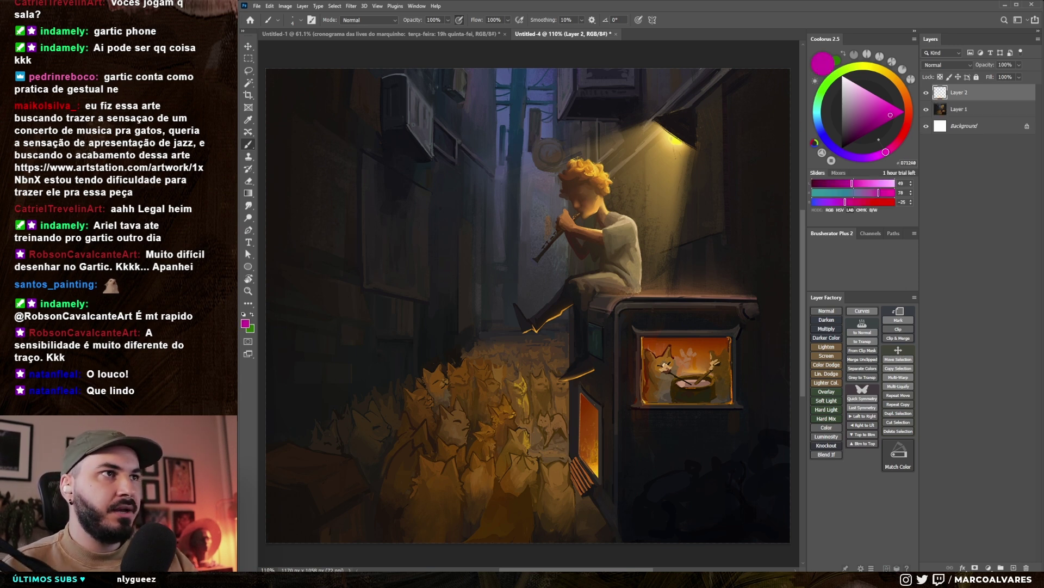
drag(402, 185, 483, 240)
key(ctrl+z)
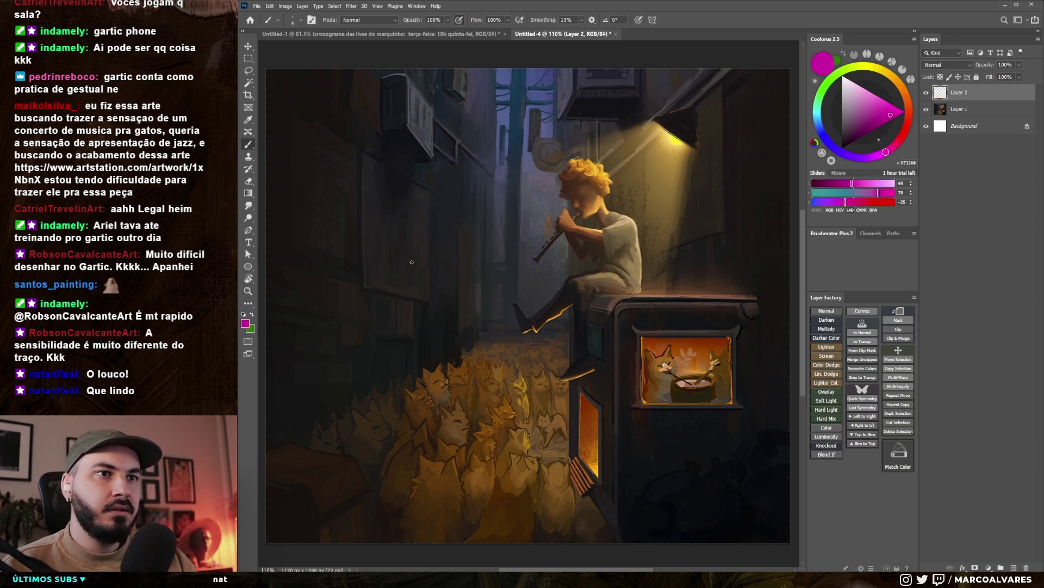
mouse_move(430, 390)
mouse_down()
mouse_move(430, 376)
mouse_move(571, 354)
mouse_up()
key(ctrl+z)
mouse_move(517, 469)
mouse_down()
mouse_move(553, 508)
mouse_move(491, 408)
mouse_move(467, 437)
mouse_move(503, 422)
mouse_up()
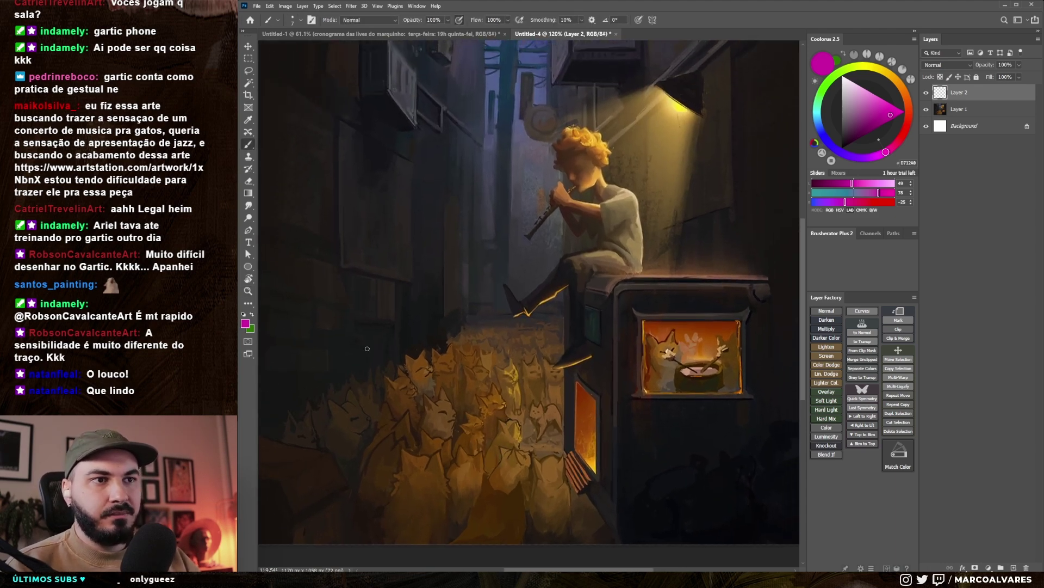
mouse_move(375, 118)
mouse_down()
mouse_move(354, 266)
mouse_move(381, 109)
mouse_up()
key(ctrl+z)
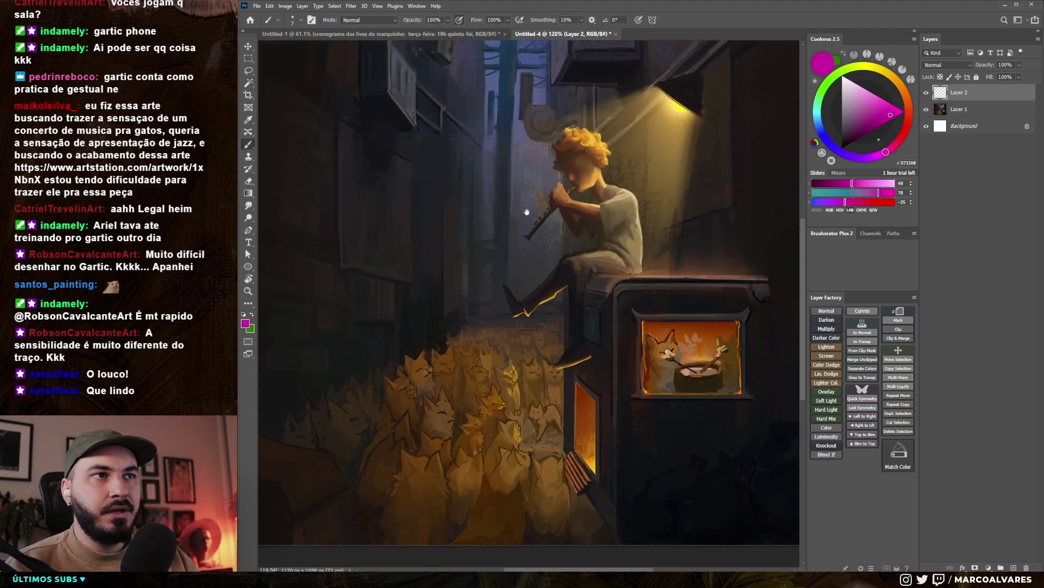
drag(586, 149, 582, 155)
key(ctrl+z)
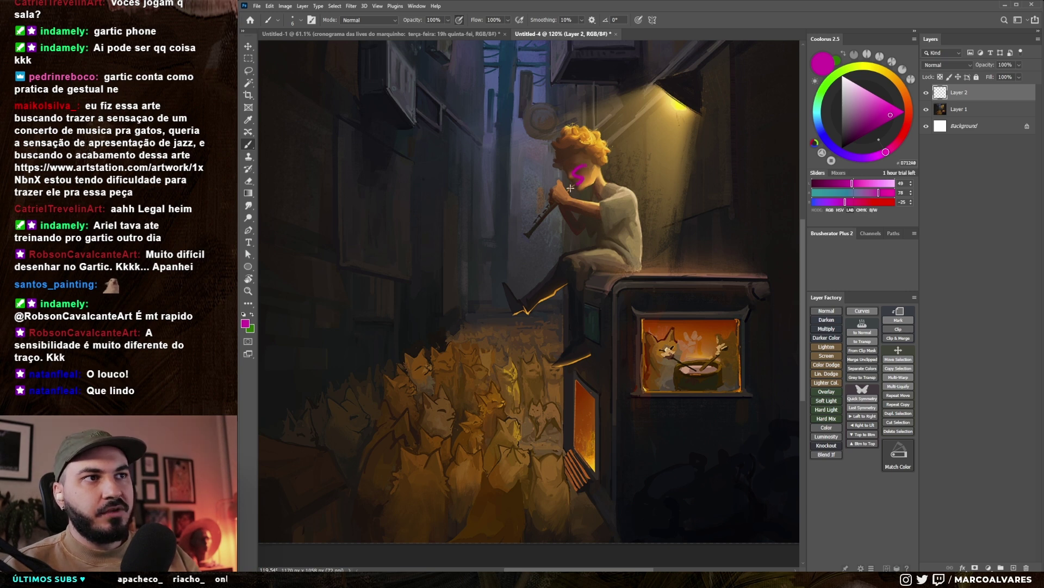
key(ctrl+z)
drag(583, 166, 591, 184)
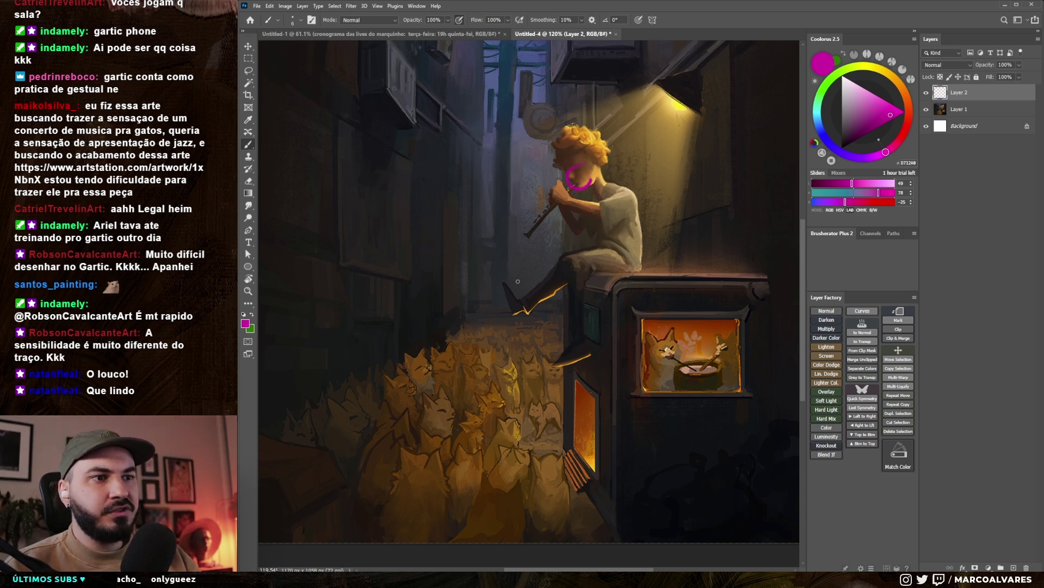
key(ctrl+z)
drag(543, 427, 566, 417)
scroll(452, 396, up, 3)
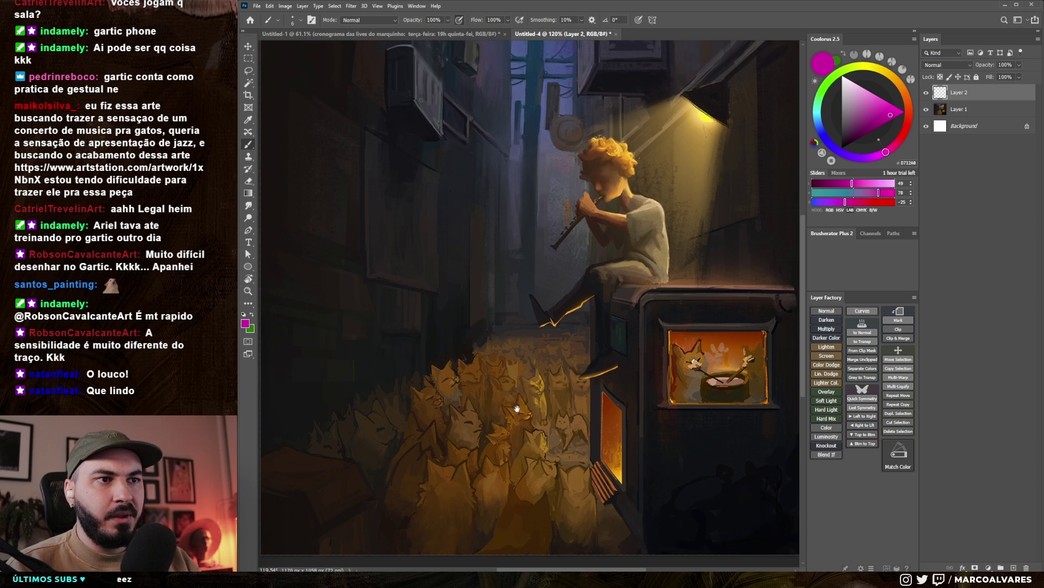
drag(585, 182, 595, 210)
key(ctrl+z)
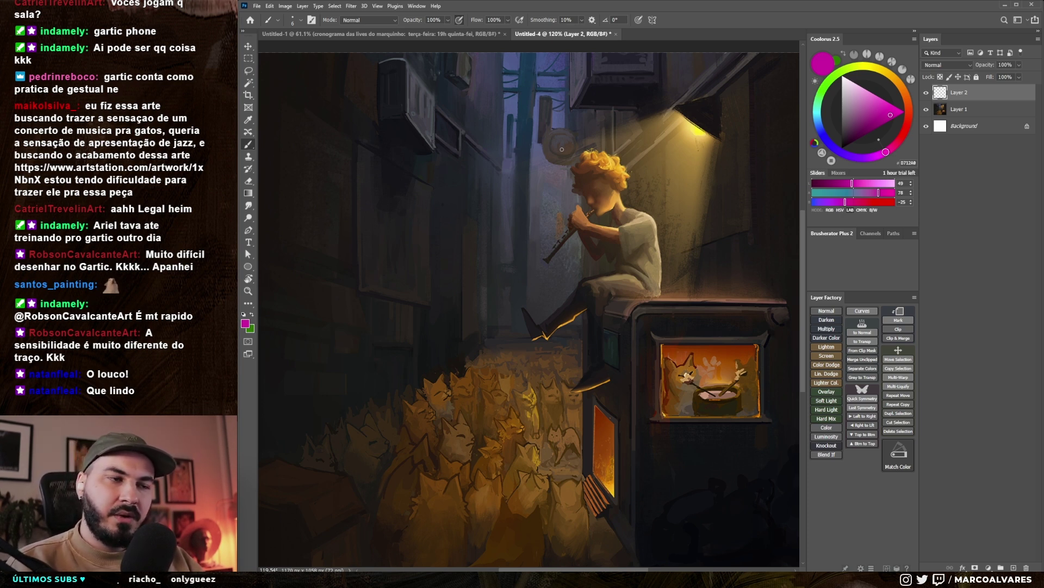
key(z)
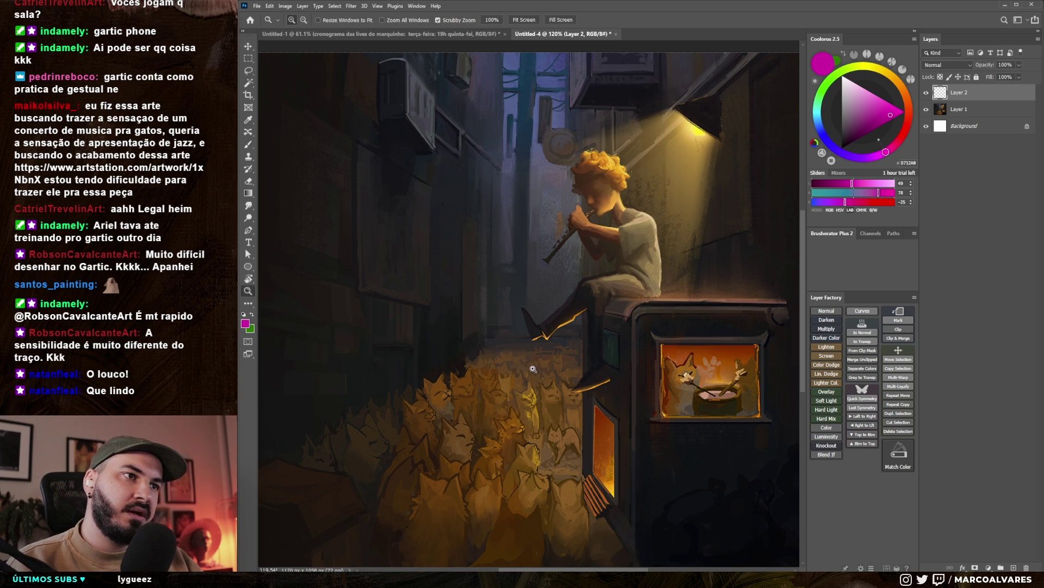
drag(537, 366, 526, 335)
key(b)
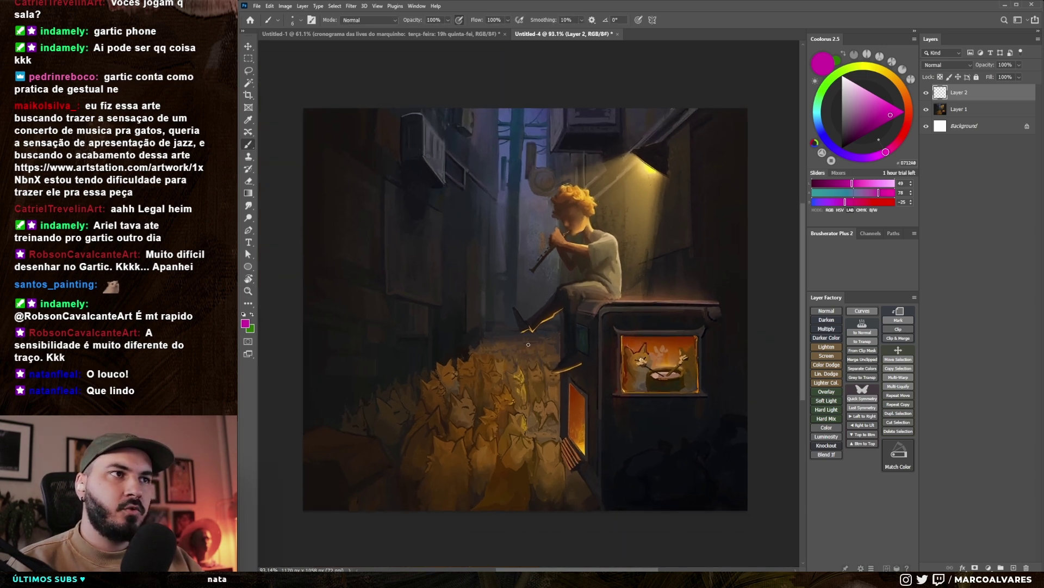
- Try and undo magenta arcs around the scene and the boy's head and torso
scroll(526, 335, right, 1)
drag(645, 166, 619, 256)
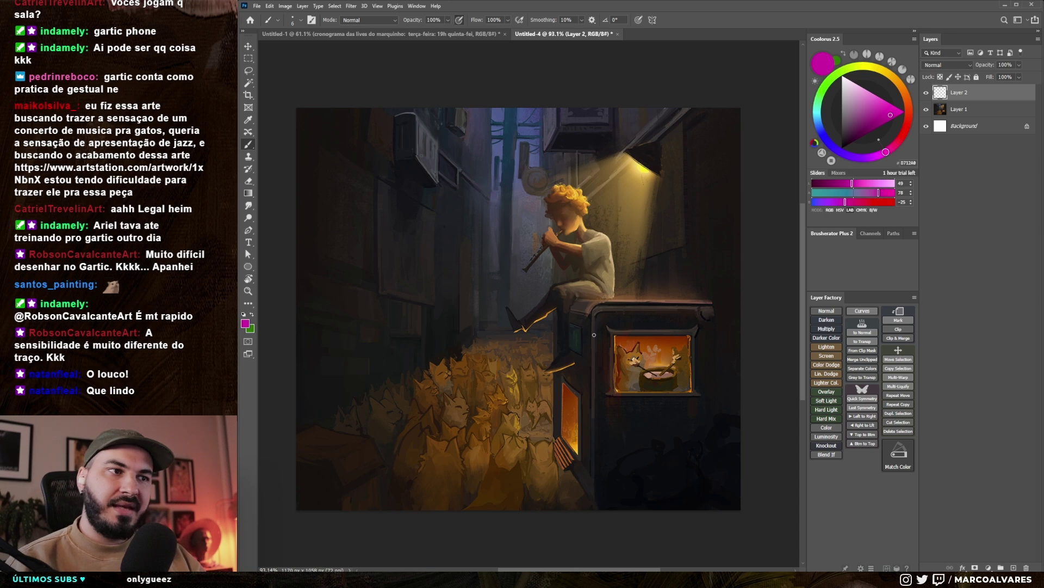
mouse_move(412, 360)
mouse_down()
mouse_move(430, 151)
mouse_move(574, 312)
mouse_up()
key(ctrl+z)
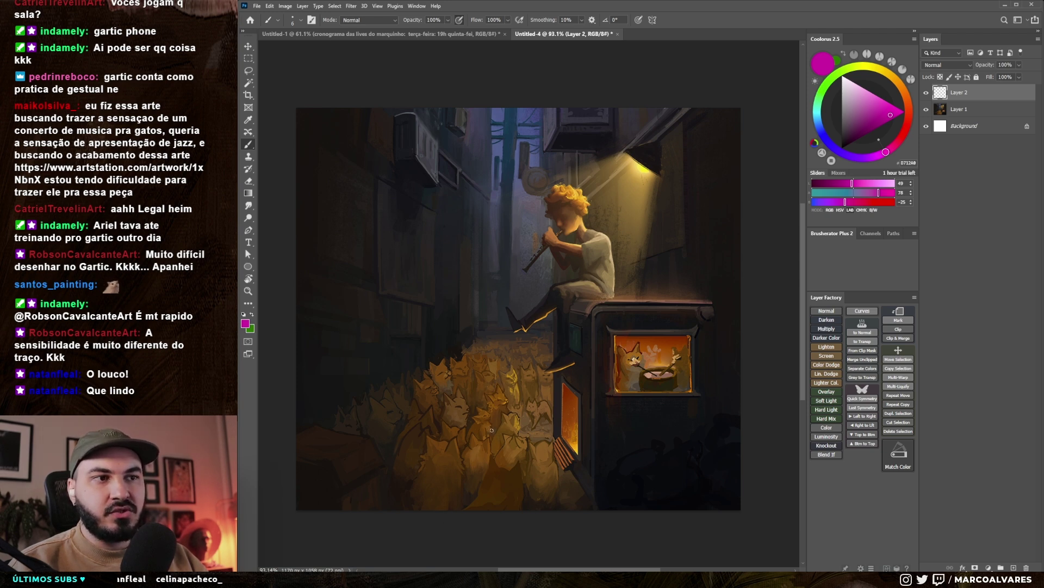
drag(517, 227, 537, 199)
drag(519, 258, 514, 261)
key(ctrl+z)
key(ctrl+z)
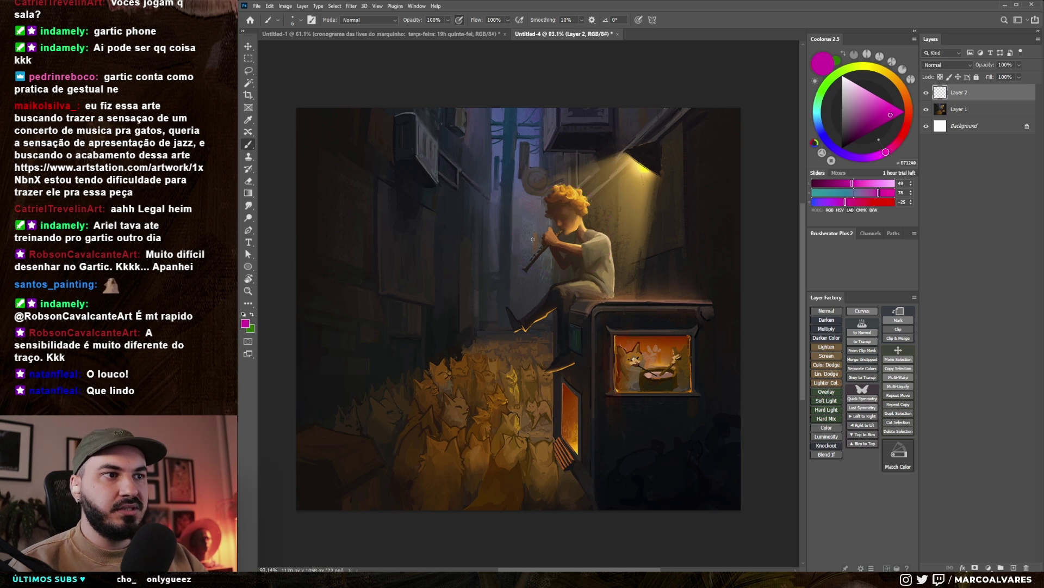
drag(571, 197, 578, 200)
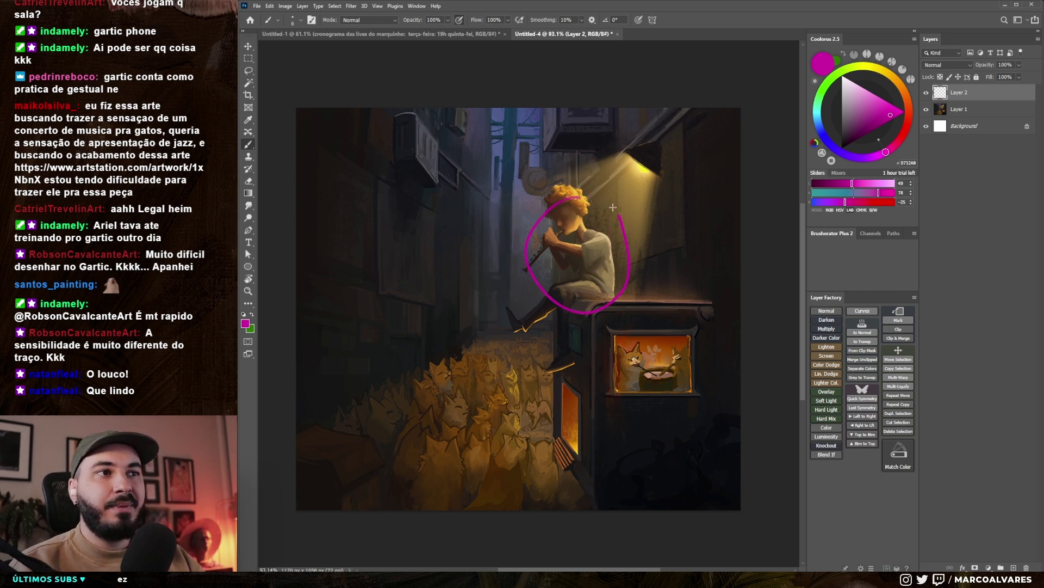
key(ctrl+z)
- Try and undo strokes around the cats, beside the boy's face, and over the lit area
drag(562, 244, 588, 212)
key(ctrl+z)
mouse_move(486, 290)
mouse_down()
mouse_move(625, 495)
mouse_move(617, 269)
mouse_move(597, 243)
mouse_up()
key(ctrl+z)
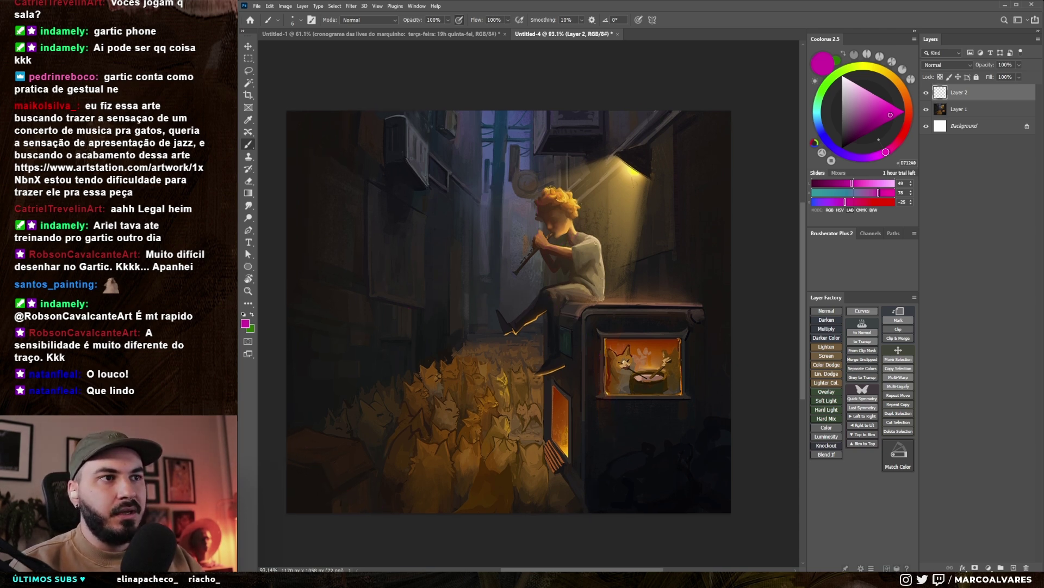
scroll(603, 232, up, 5)
mouse_move(437, 260)
mouse_down()
mouse_move(408, 320)
mouse_move(433, 257)
mouse_up()
key(ctrl+z)
drag(666, 180, 522, 117)
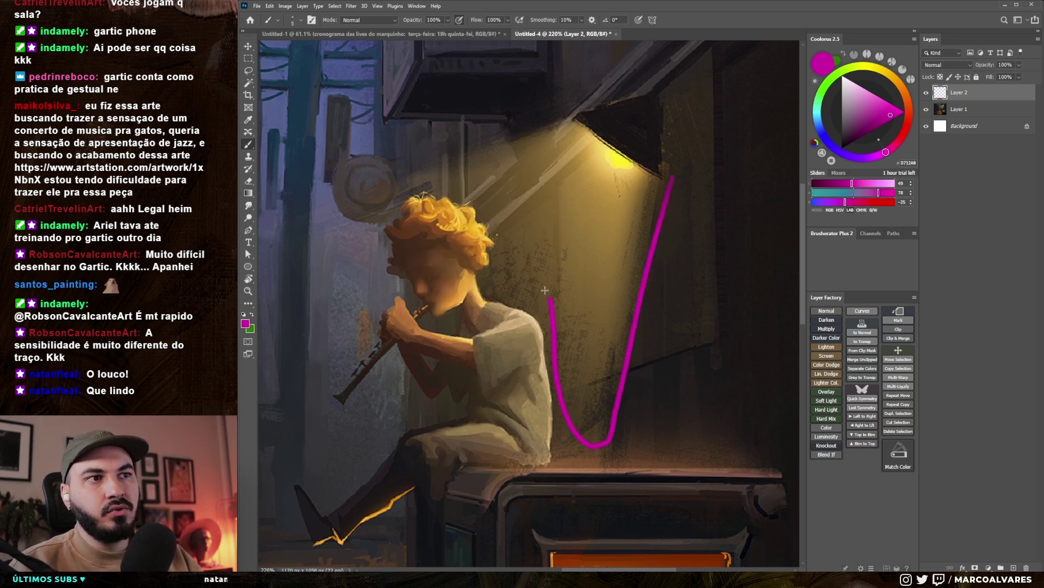
key(ctrl+z)
- After undoing two more trials, draw a magenta loop from the top around the boy
drag(564, 238, 560, 445)
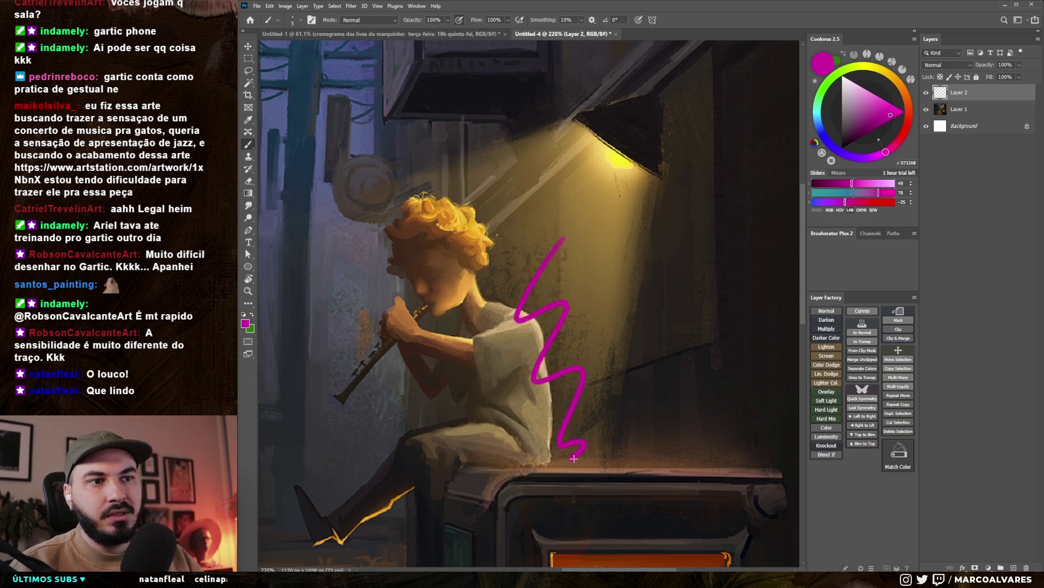
key(ctrl+z)
drag(486, 319, 375, 296)
key(ctrl+z)
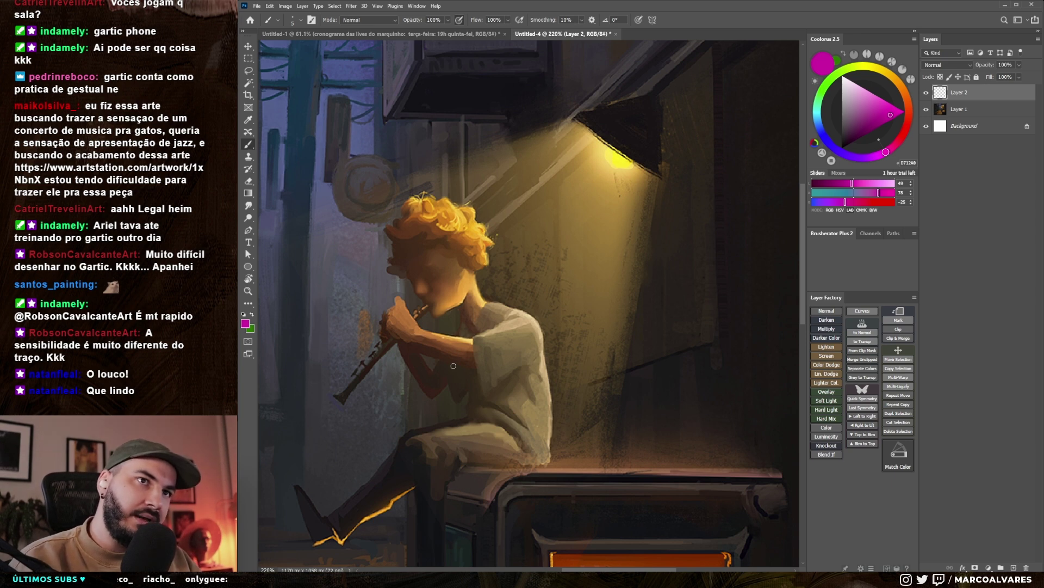
scroll(453, 365, down, 5)
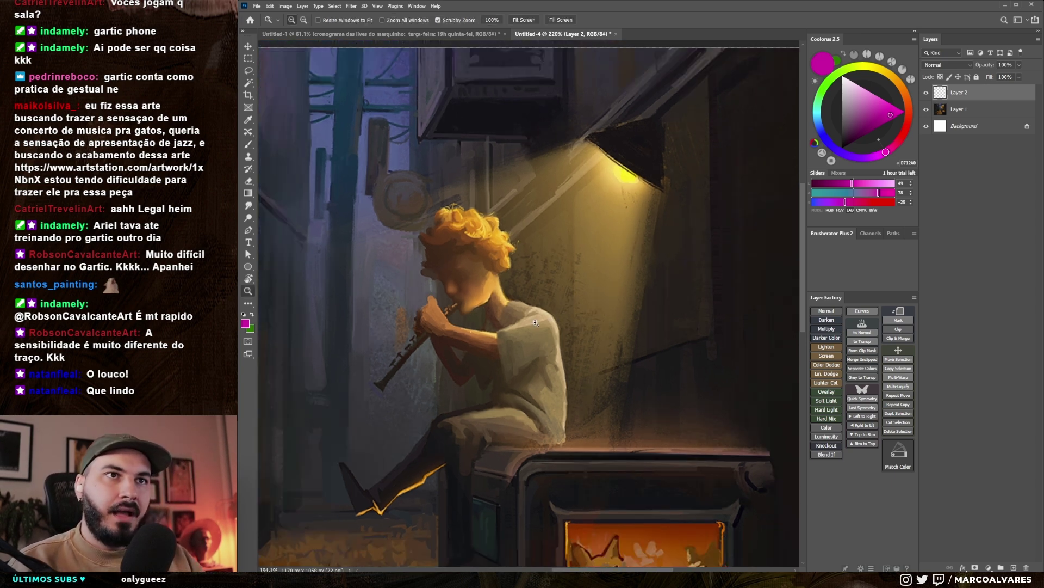
drag(515, 346, 545, 310)
drag(519, 175, 622, 259)
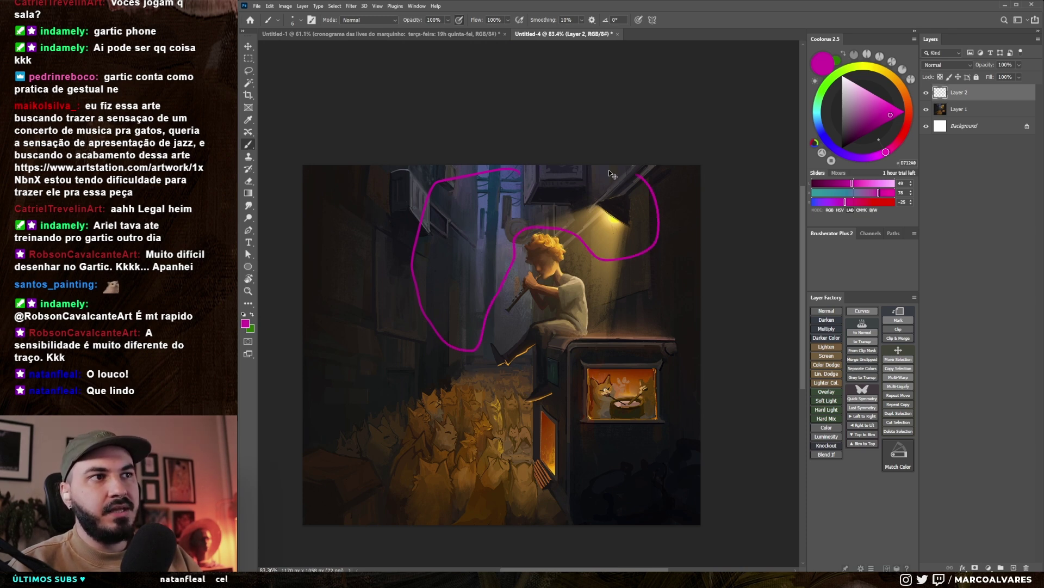
- Undo the loop and discard several trial magenta loops around the boy and cats
key(ctrl+z)
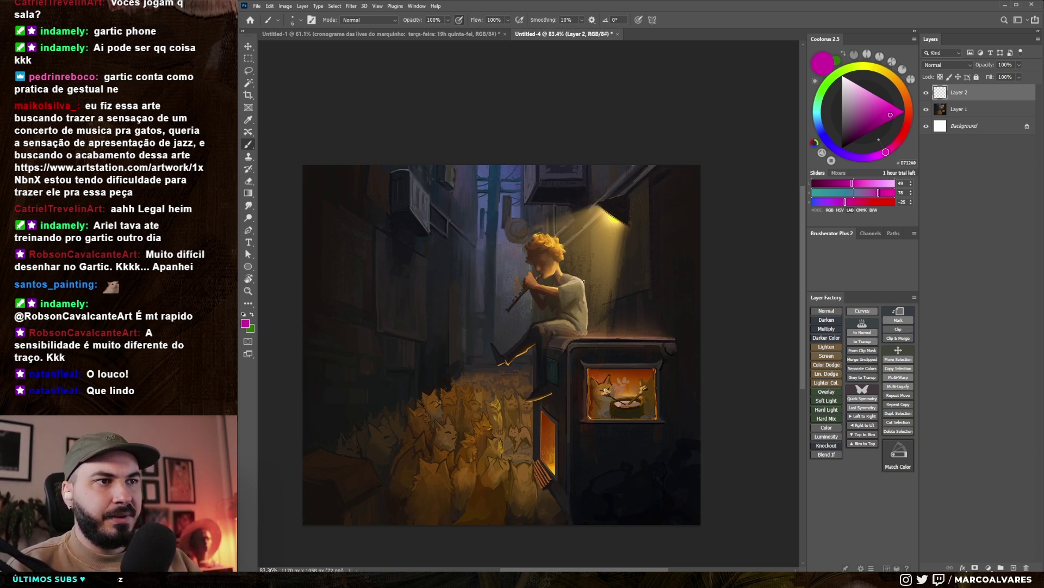
drag(588, 331, 584, 323)
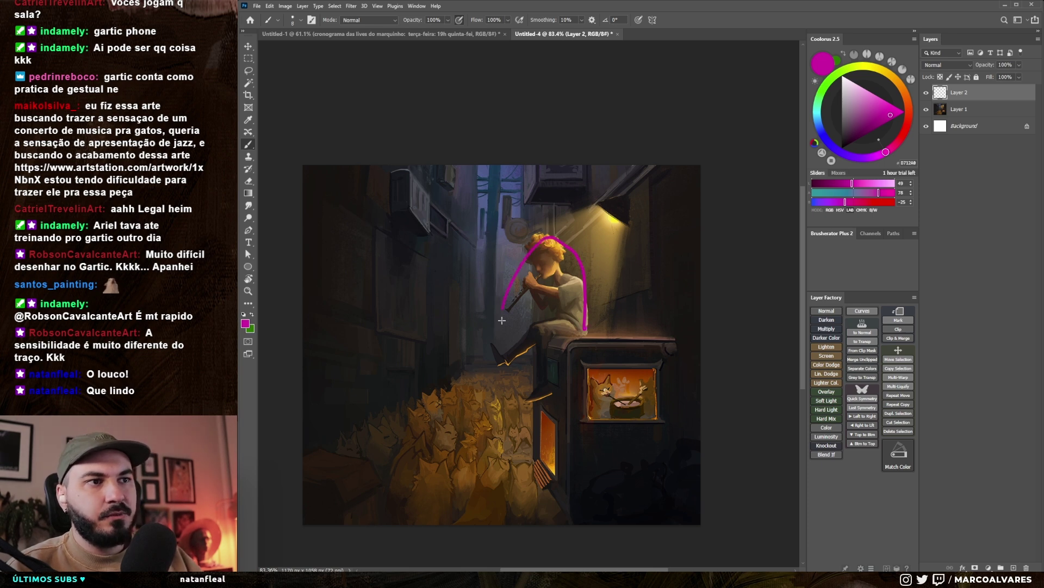
drag(455, 391, 566, 137)
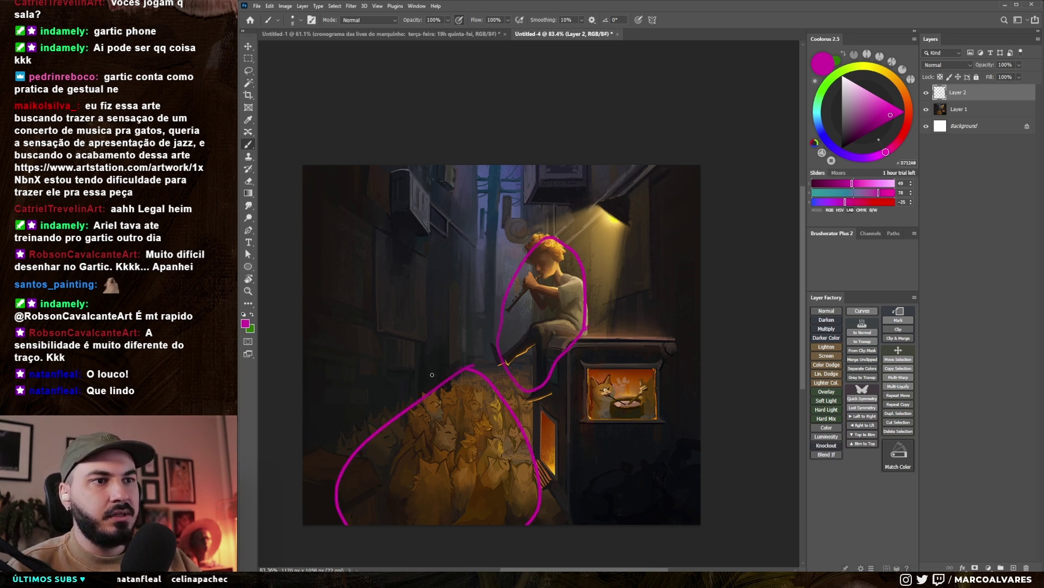
drag(666, 165, 628, 525)
drag(506, 526, 405, 375)
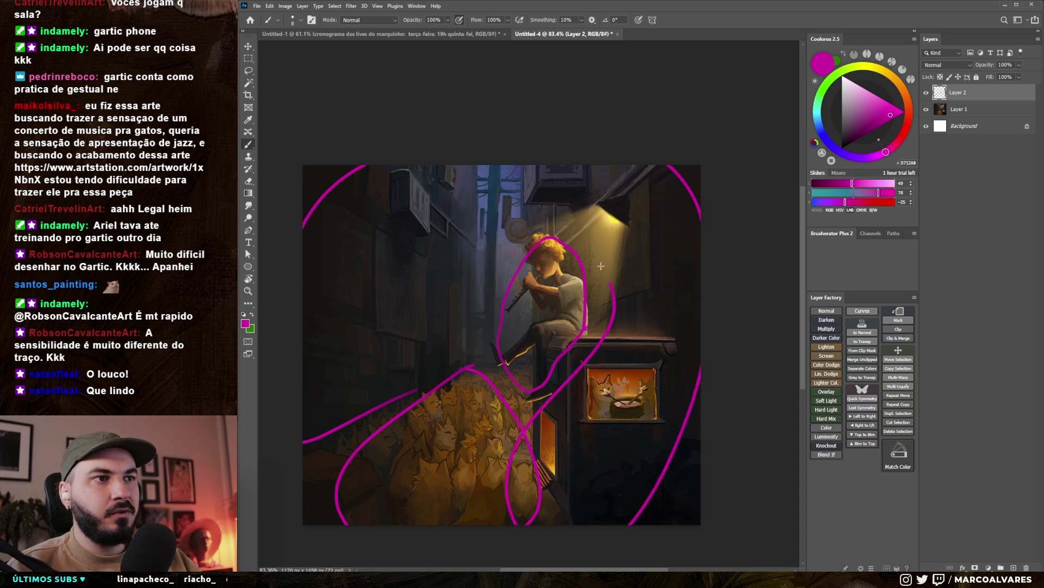
key(ctrl+z)
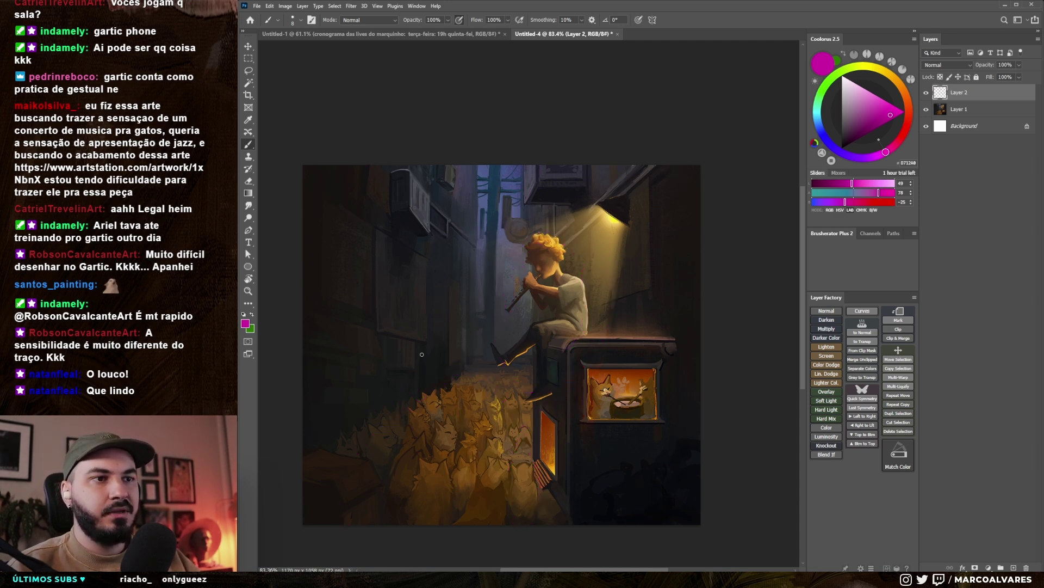
drag(595, 285, 443, 292)
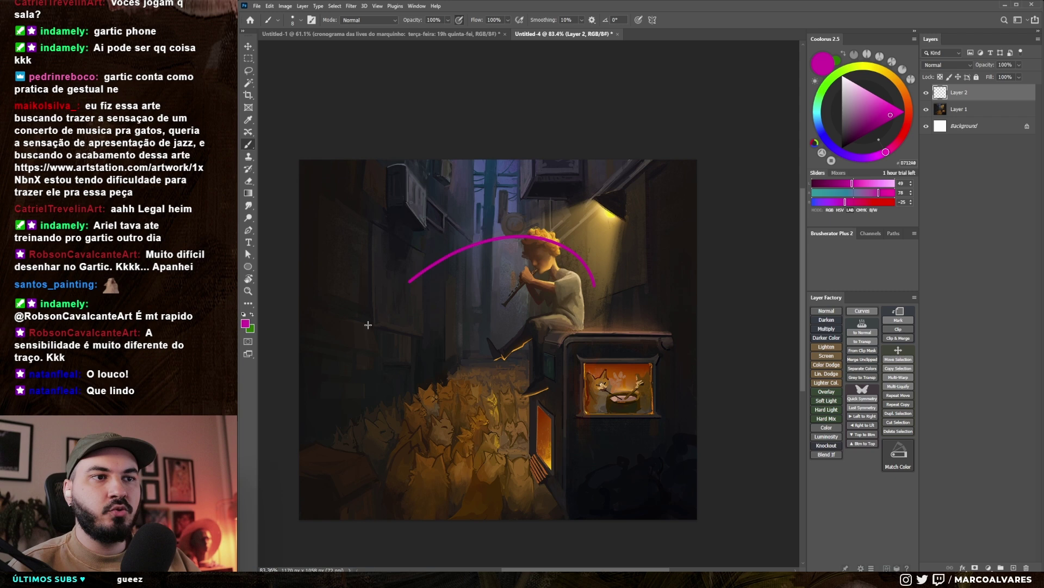
key(ctrl+z)
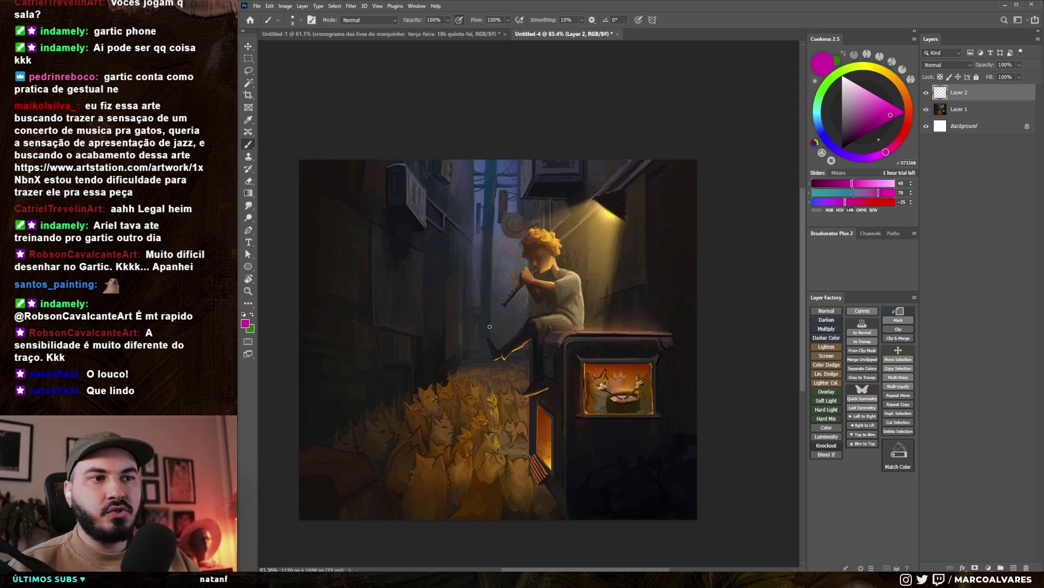
- Test and undo curved and C-shaped magenta gesture strokes, leaving Layer 2 clear
scroll(450, 366, down, 1)
mouse_move(604, 425)
mouse_down()
mouse_move(566, 495)
mouse_move(506, 376)
mouse_up()
key(ctrl+z)
drag(325, 253, 481, 313)
drag(344, 212, 462, 288)
key(ctrl+z)
key(ctrl+z)
mouse_move(465, 170)
mouse_down()
mouse_move(466, 284)
mouse_move(442, 296)
mouse_up()
key(ctrl+z)
key(ctrl+z)
- Zoom to 194% on the crowd of cats and bring up the ArtStation mice reference
key(bracketright)
drag(442, 425, 490, 425)
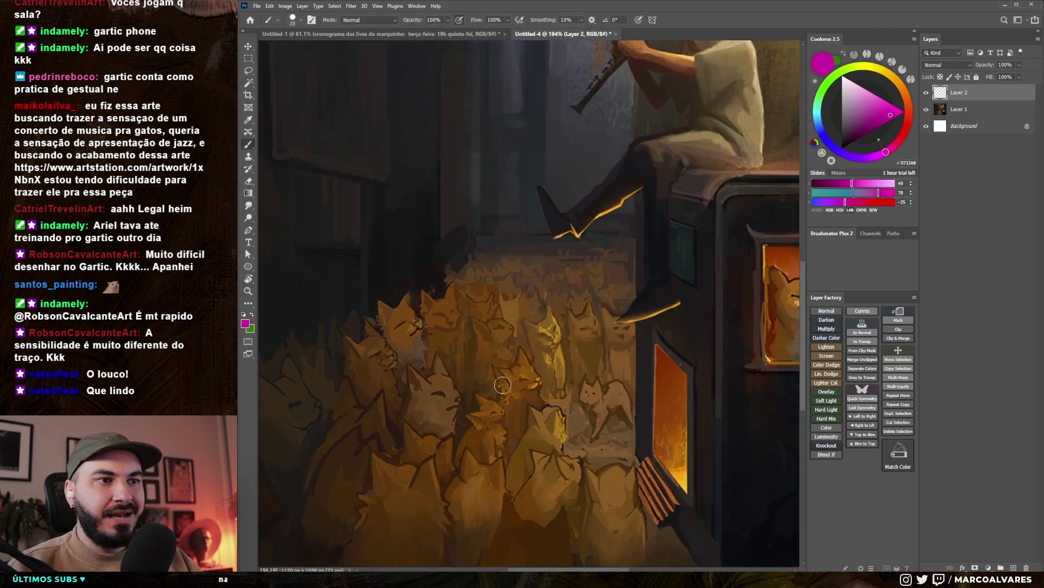
key(bracketleft)
key(bracketleft)
key(bracketleft)
key(bracketleft)
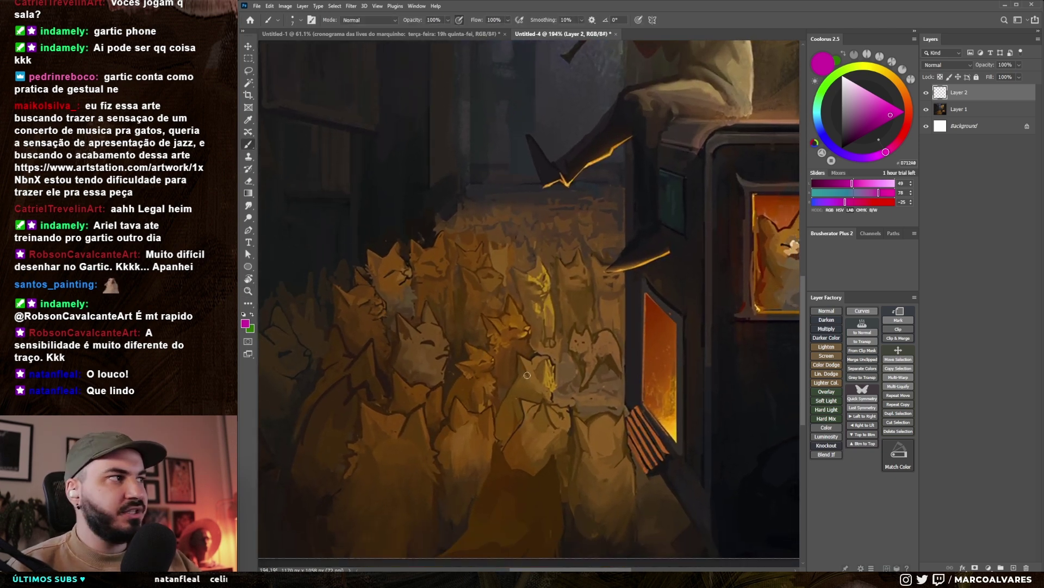
key(alt+Tab)
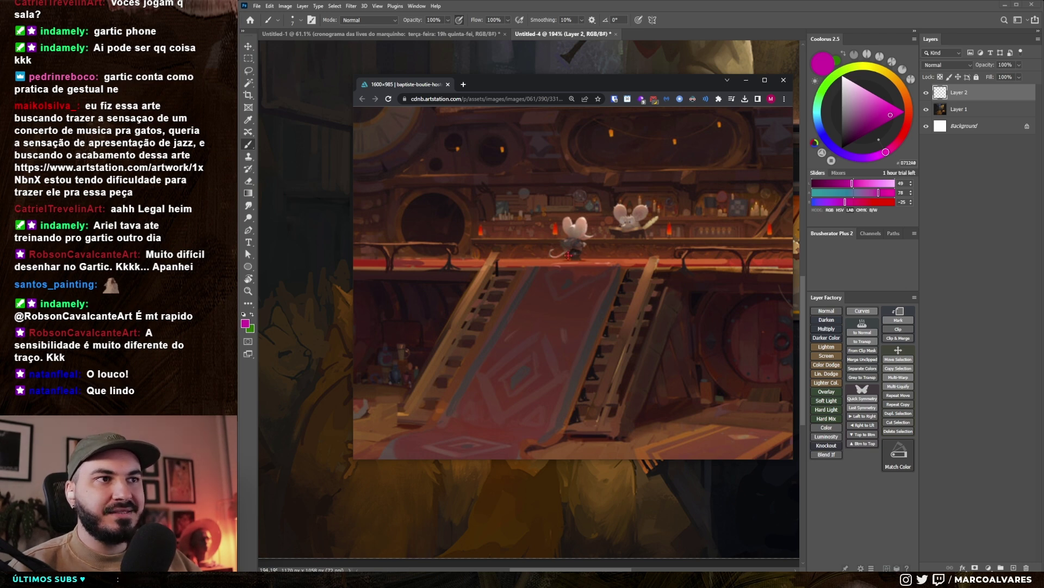
- Hide the ArtStation reference to show the cat close-up in Photoshop again
key(alt+Tab)
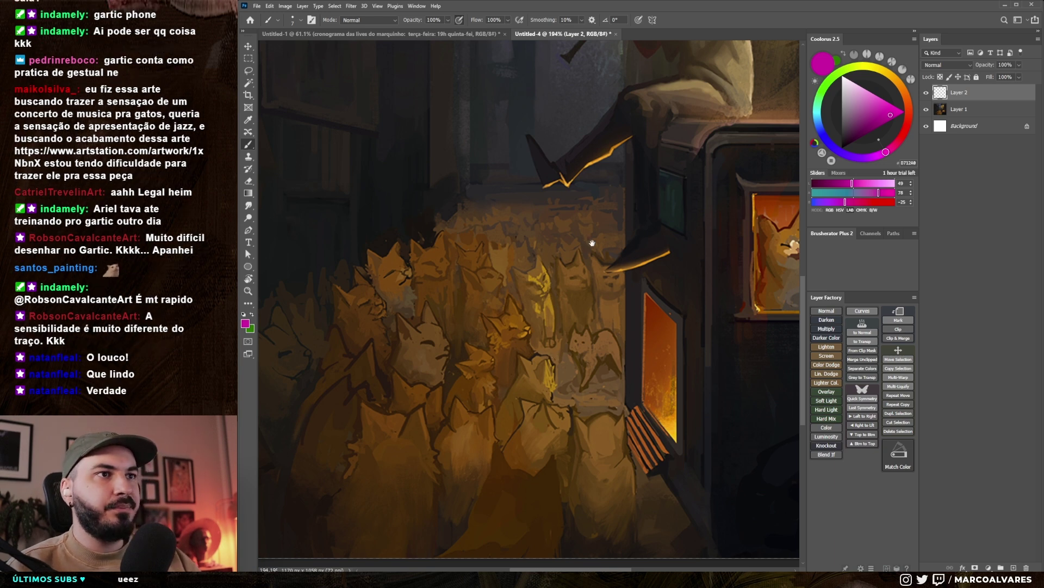
- Enlarge the brush slightly and pan and zoom around the painting
scroll(527, 244, up, 2)
key(bracketright)
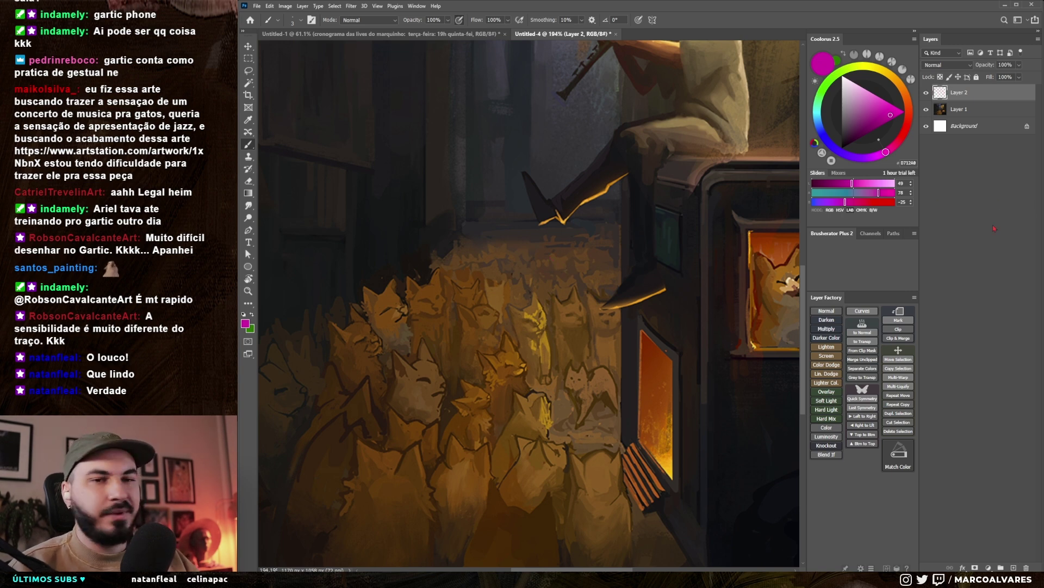
drag(455, 388, 453, 383)
scroll(454, 383, down, 5)
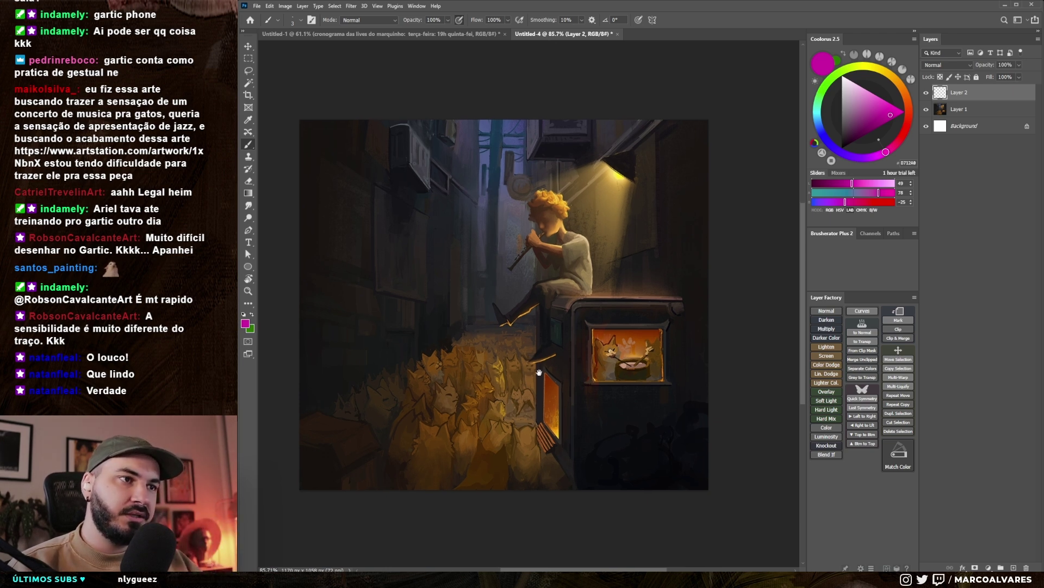
scroll(546, 363, up, 2)
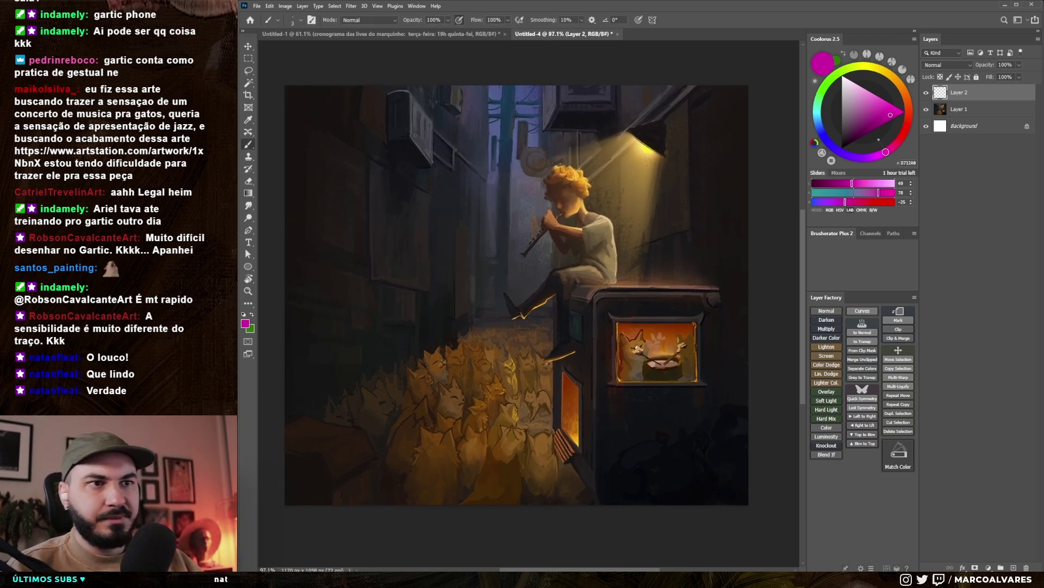
drag(618, 373, 620, 375)
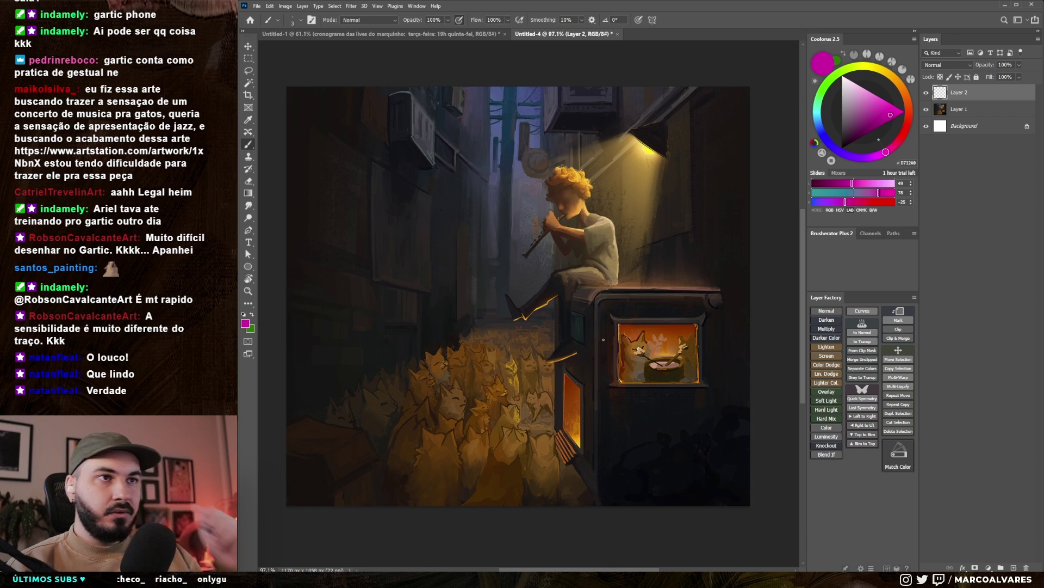
- Try a thin magenta curve near the bottom, then zoom out to about 97% over the whole scene
drag(623, 351, 466, 379)
drag(411, 332, 391, 108)
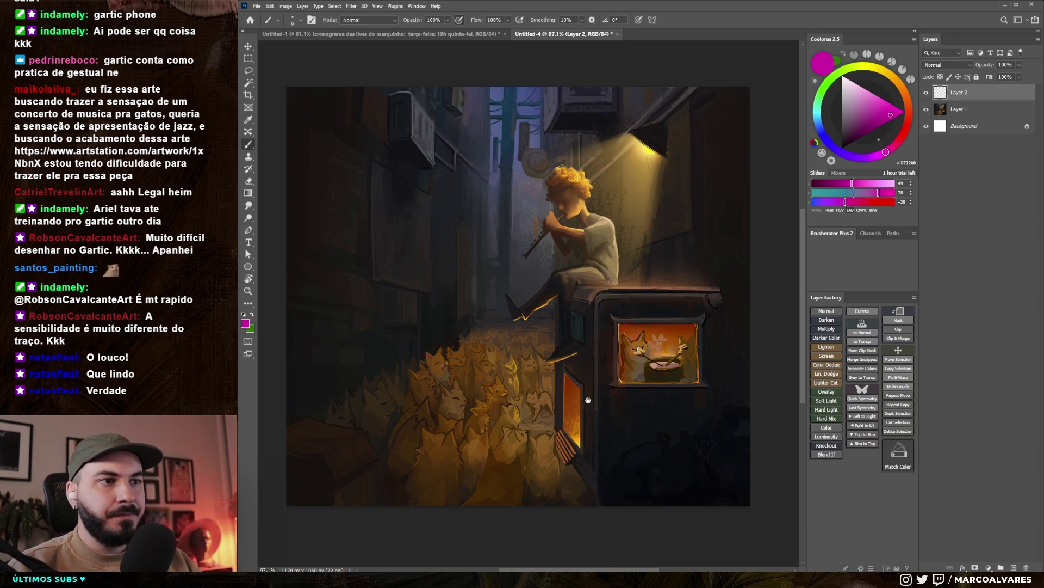
scroll(604, 353, down, 1)
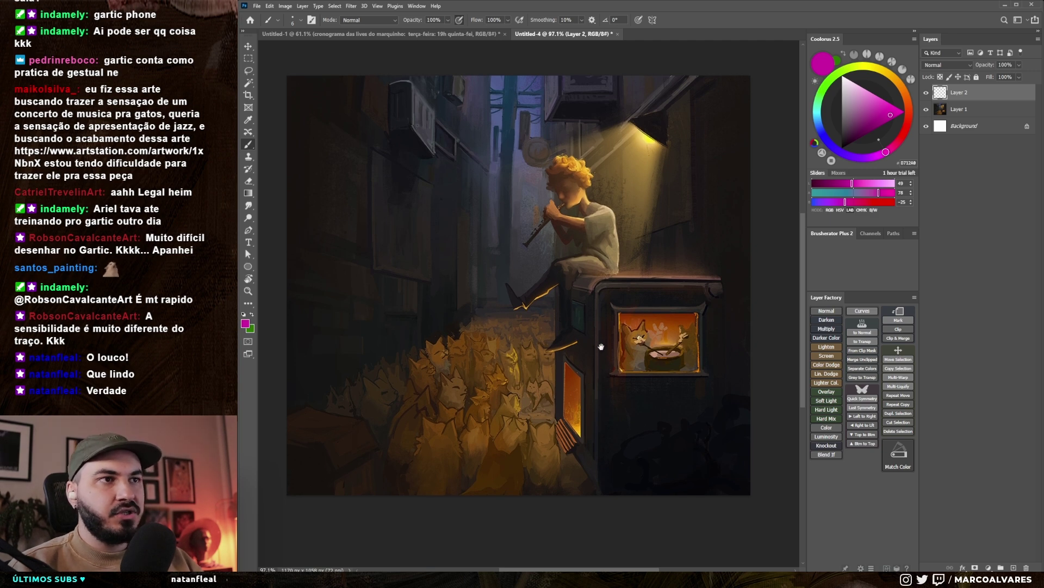
drag(601, 346, 612, 353)
scroll(561, 231, up, 2)
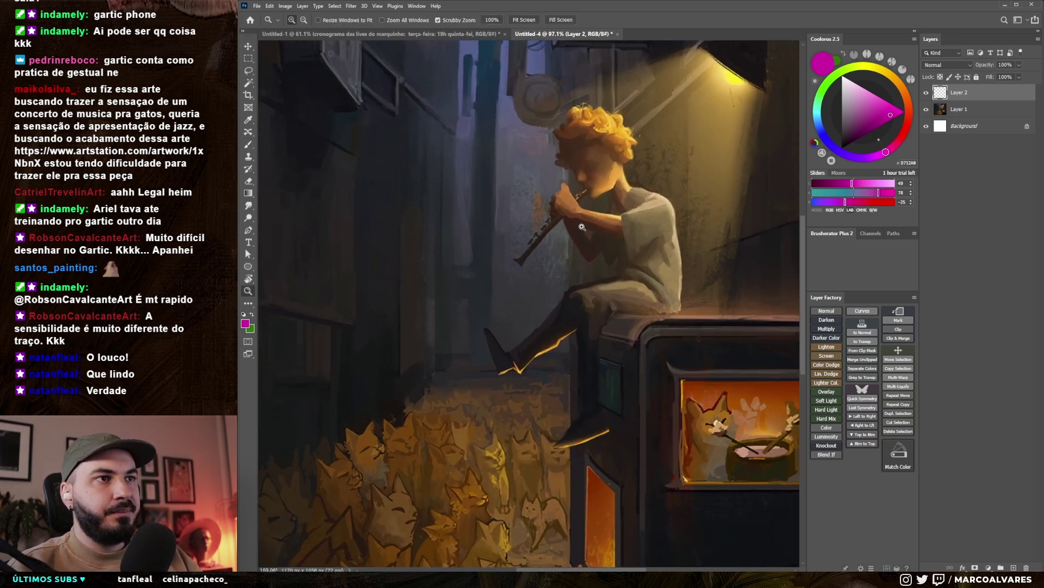
scroll(531, 307, down, 4)
scroll(546, 286, up, 2)
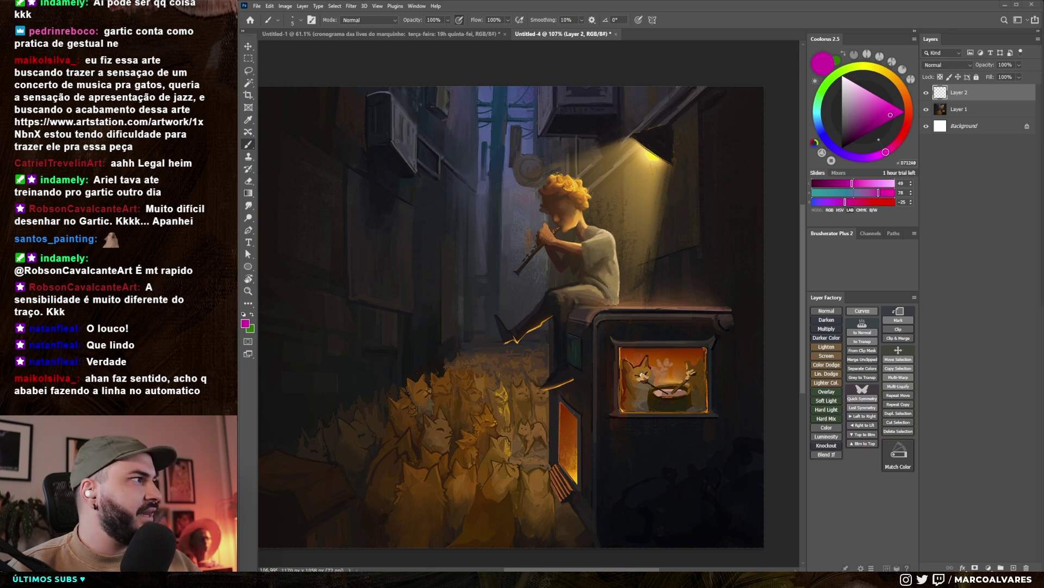
scroll(551, 308, down, 1)
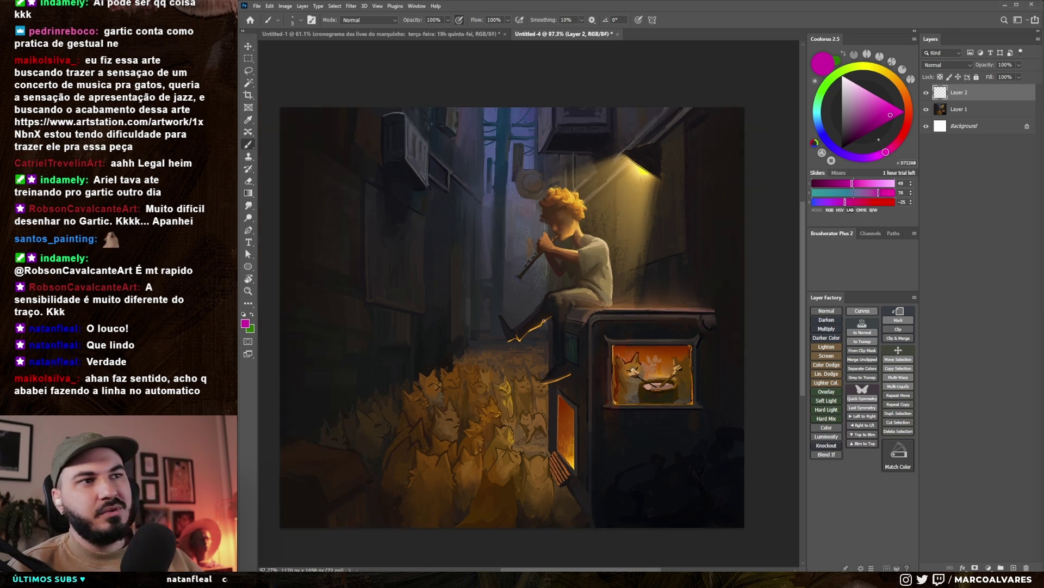
drag(549, 307, 562, 305)
- Test and undo pink lines and a dab over the boy's body
drag(563, 350, 566, 188)
key(ctrl+z)
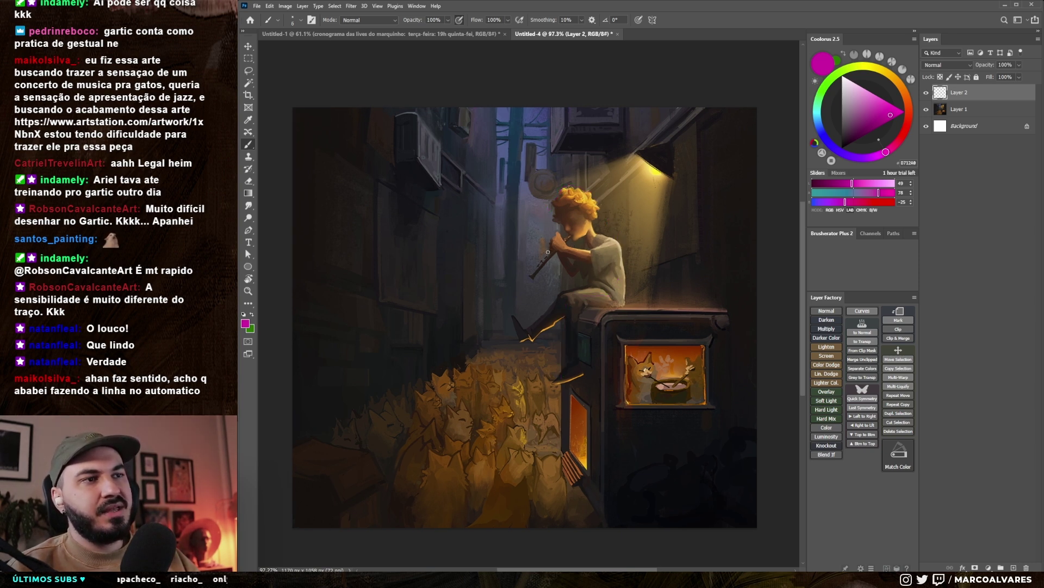
drag(583, 196, 562, 351)
key(ctrl+z)
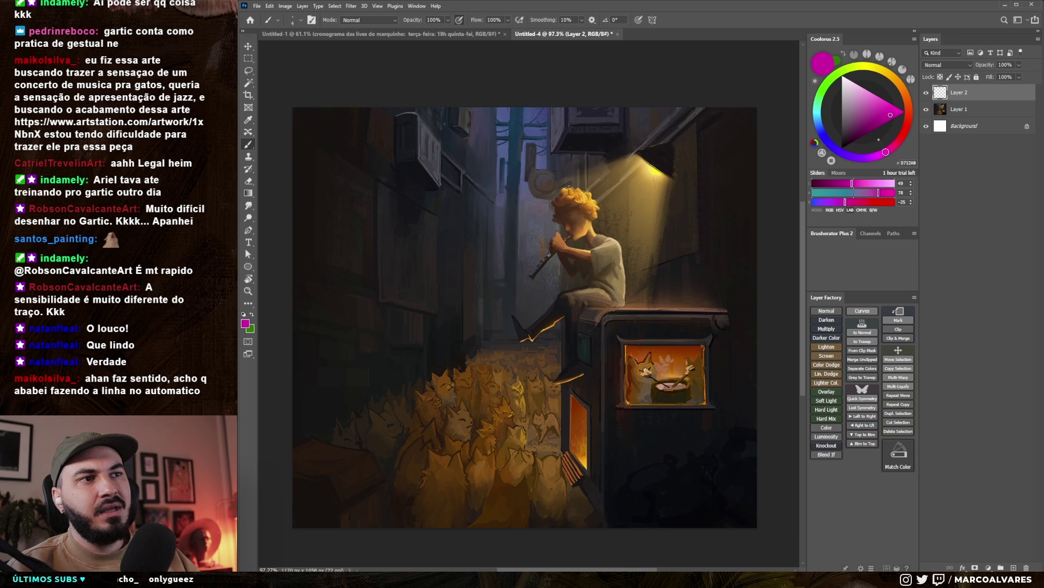
click(517, 269)
key(ctrl+z)
key(ctrl+z)
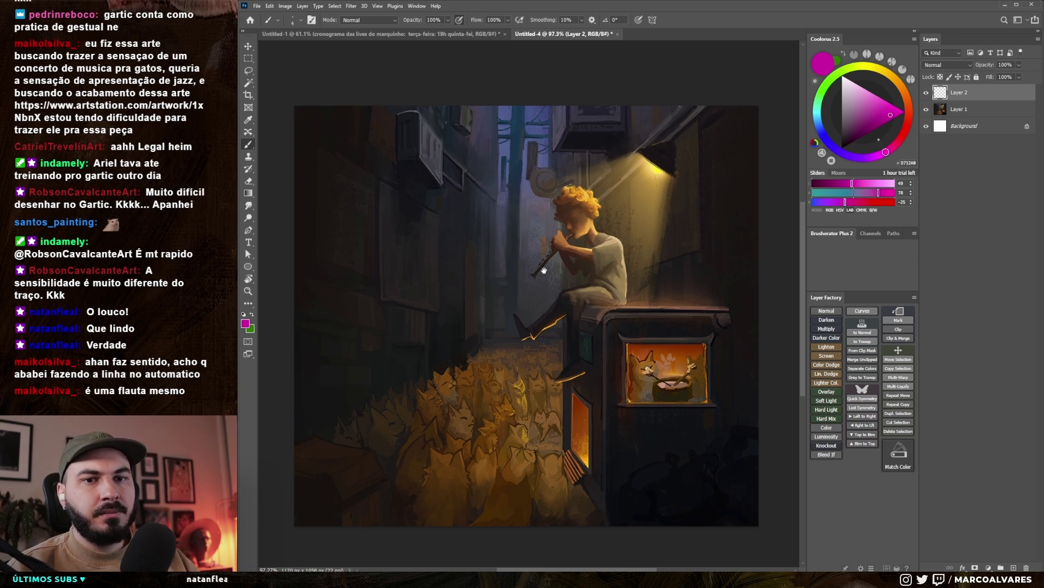
- Pick dark brown, zoom to 307% on the flute, and test then remove magenta guide lines along it
drag(542, 271, 554, 252)
key(x)
alt+click(556, 253)
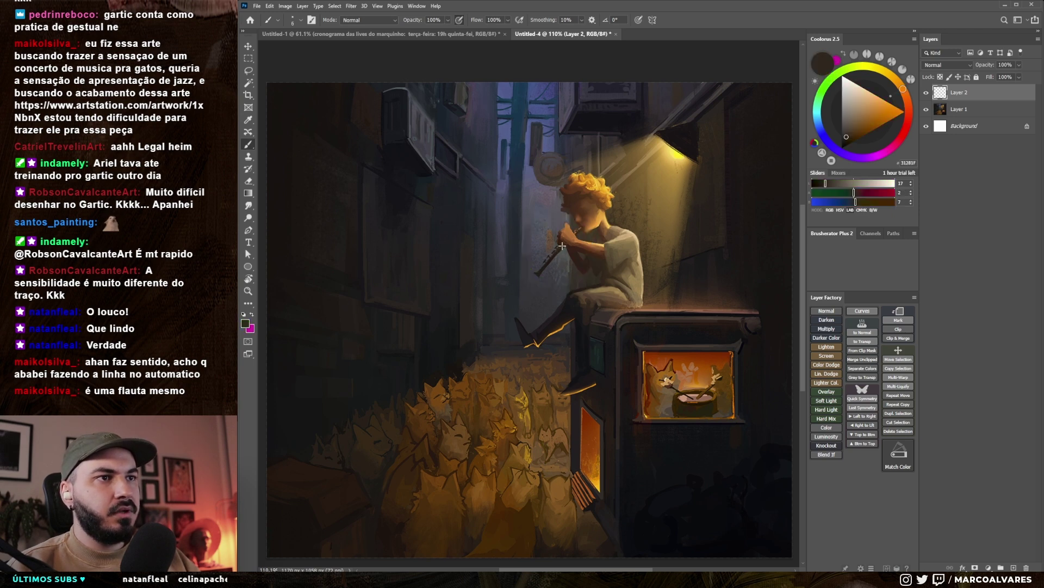
drag(563, 257, 598, 255)
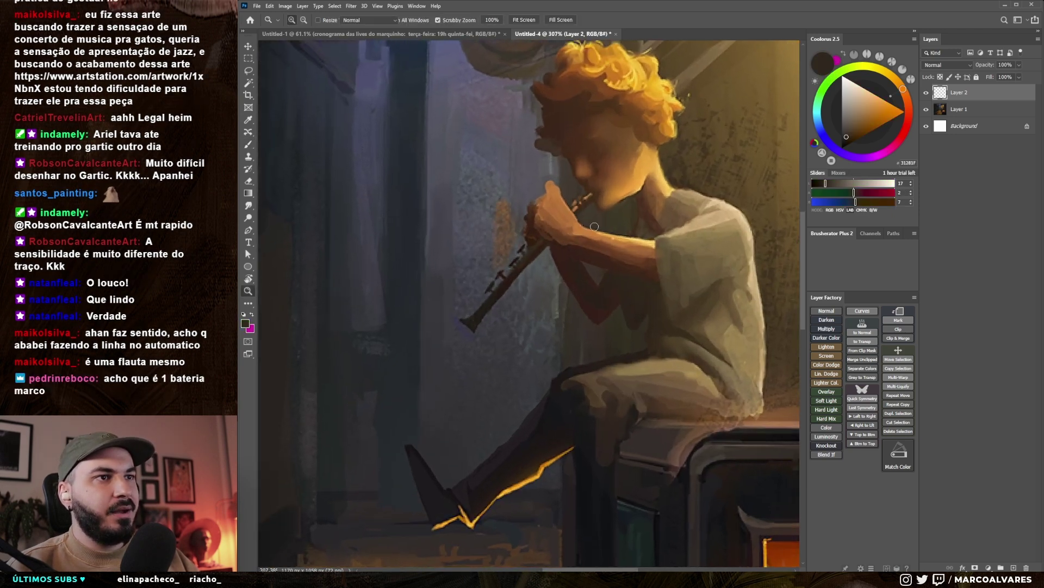
key(x)
drag(482, 316, 472, 327)
shift+click(608, 196)
key(ctrl+z)
shift+click(476, 330)
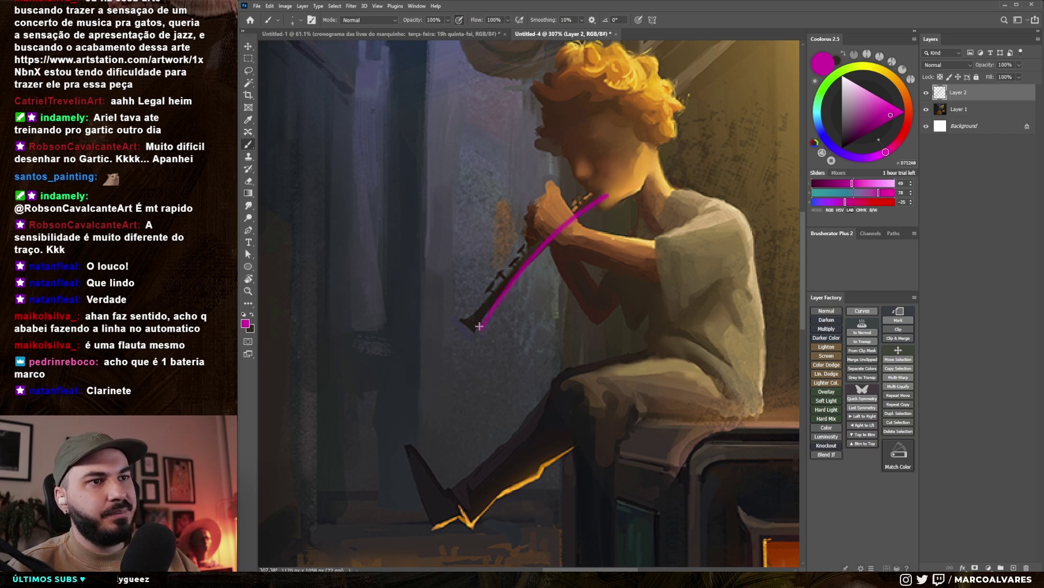
key(ctrl+z)
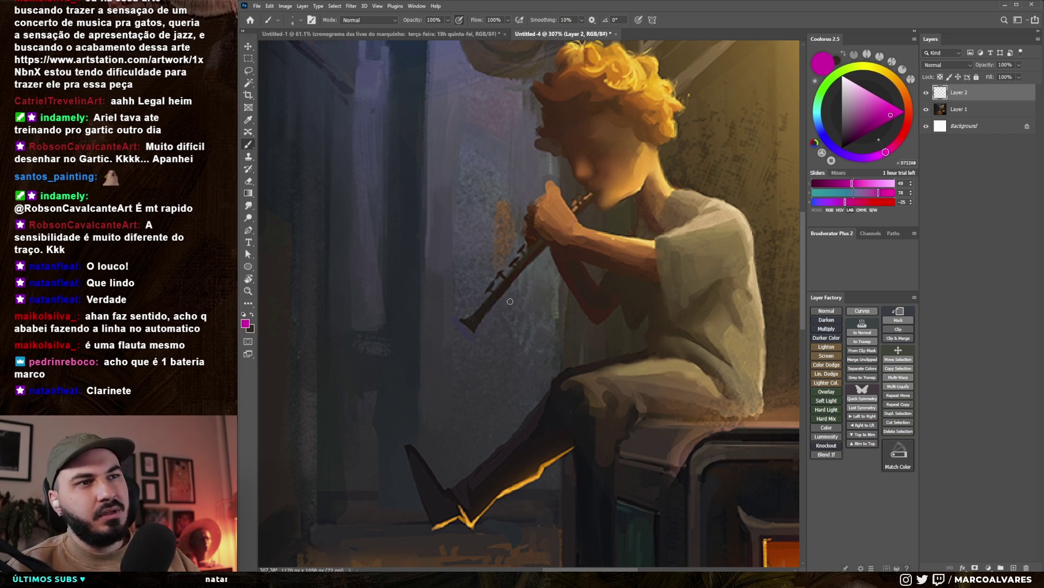
- Paint the flute longer in darker brown and dab small keys along the clarinet
key(x)
alt+click(475, 323)
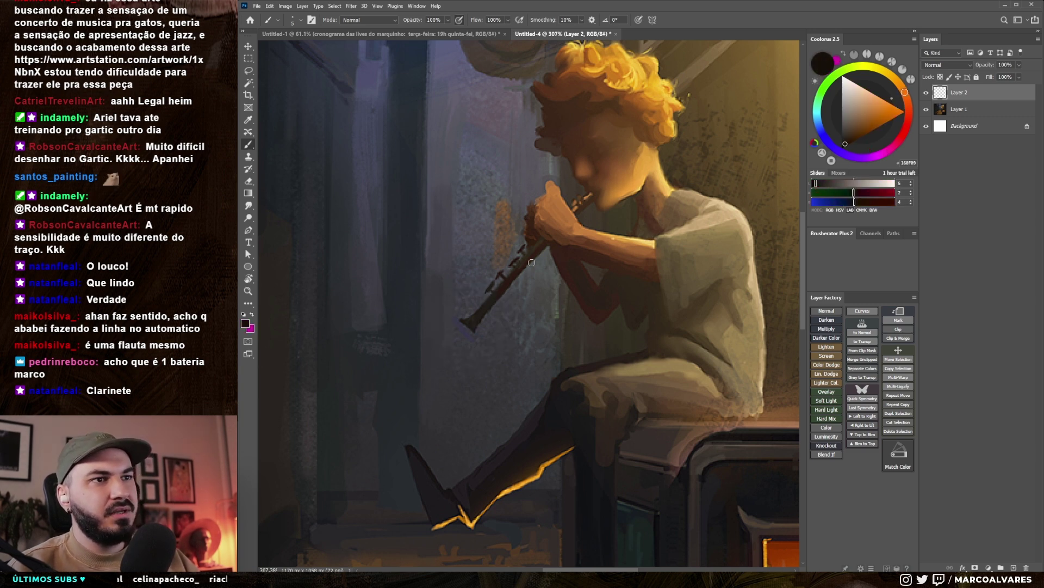
drag(536, 240, 463, 336)
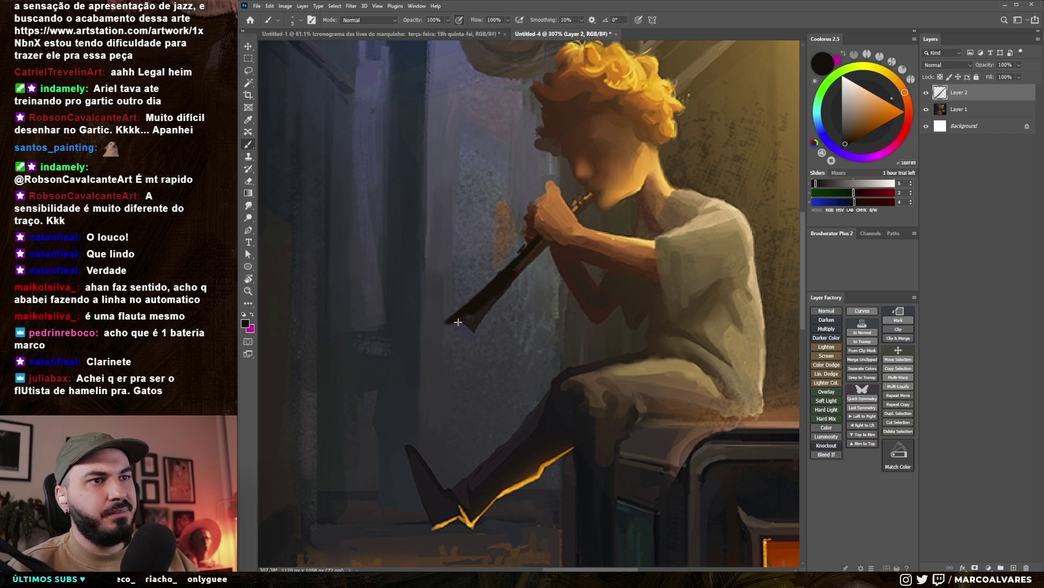
key(bracketleft)
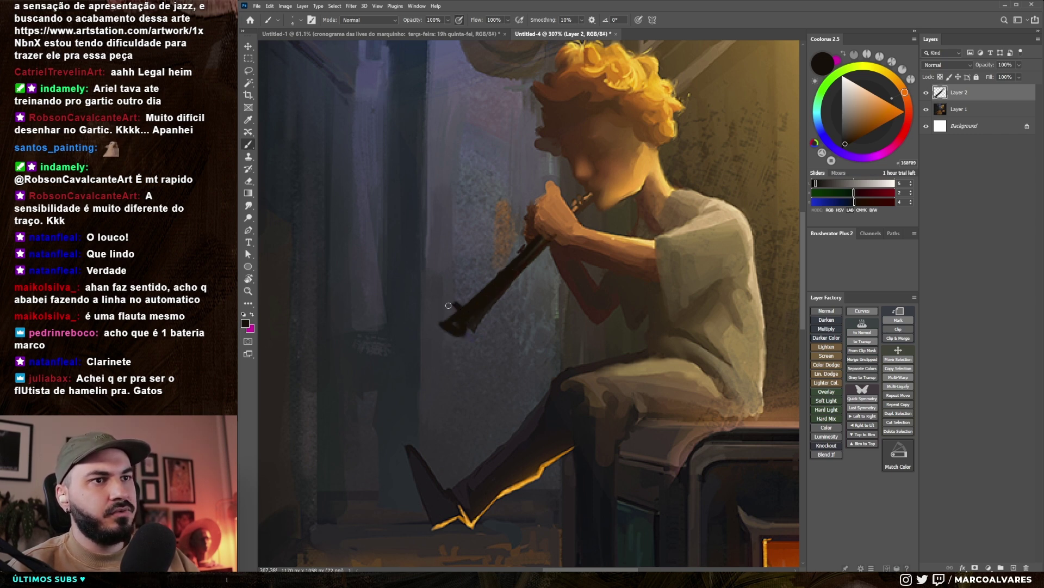
mouse_move(478, 283)
mouse_down()
mouse_move(514, 249)
mouse_move(535, 246)
mouse_up()
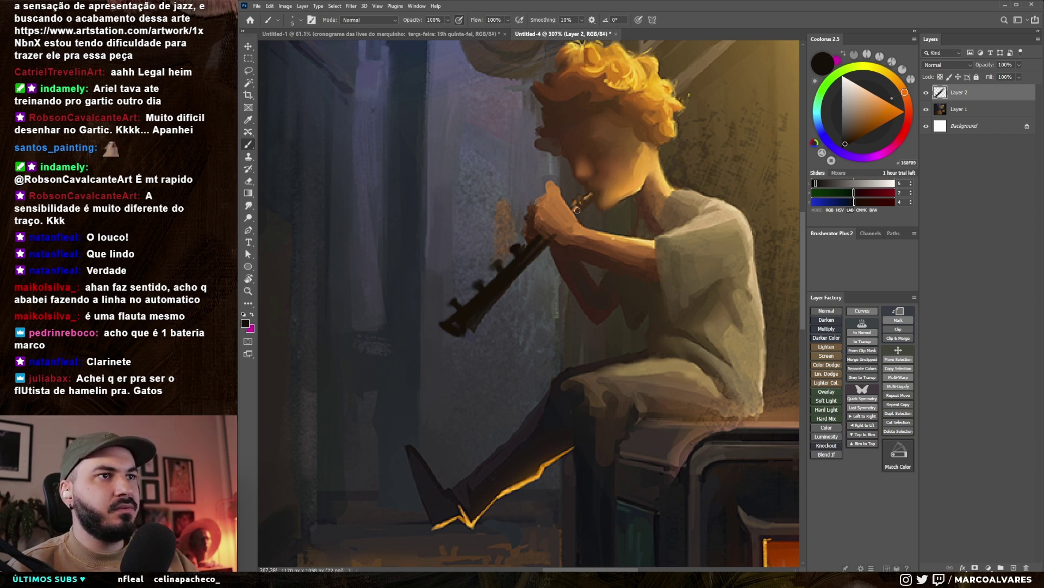
scroll(579, 211, down, 5)
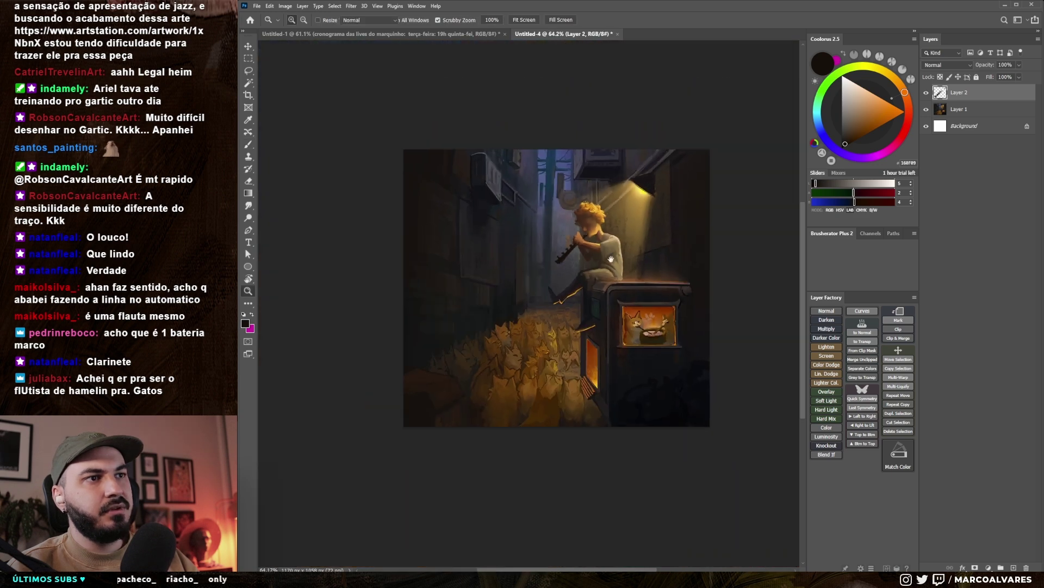
- Test and undo a dark mark beside the clarinet's end while adjusting the view
scroll(509, 280, up, 4)
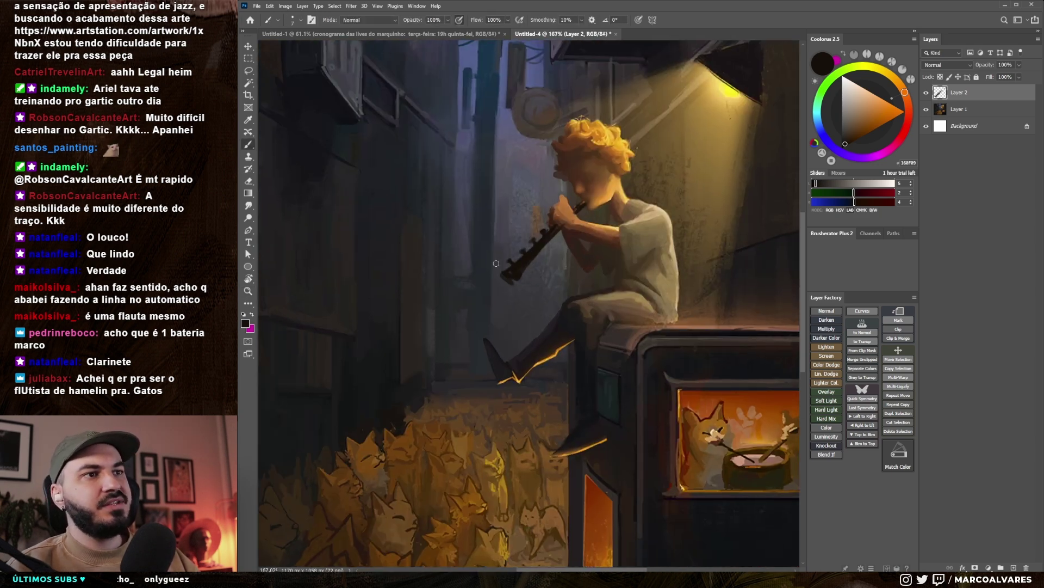
drag(481, 289, 485, 287)
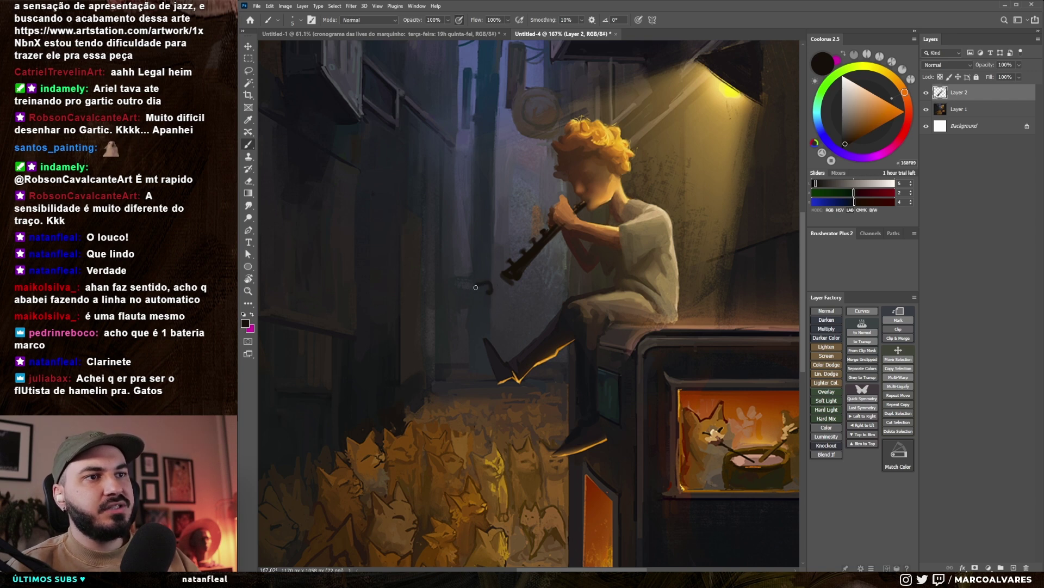
key(ctrl+z)
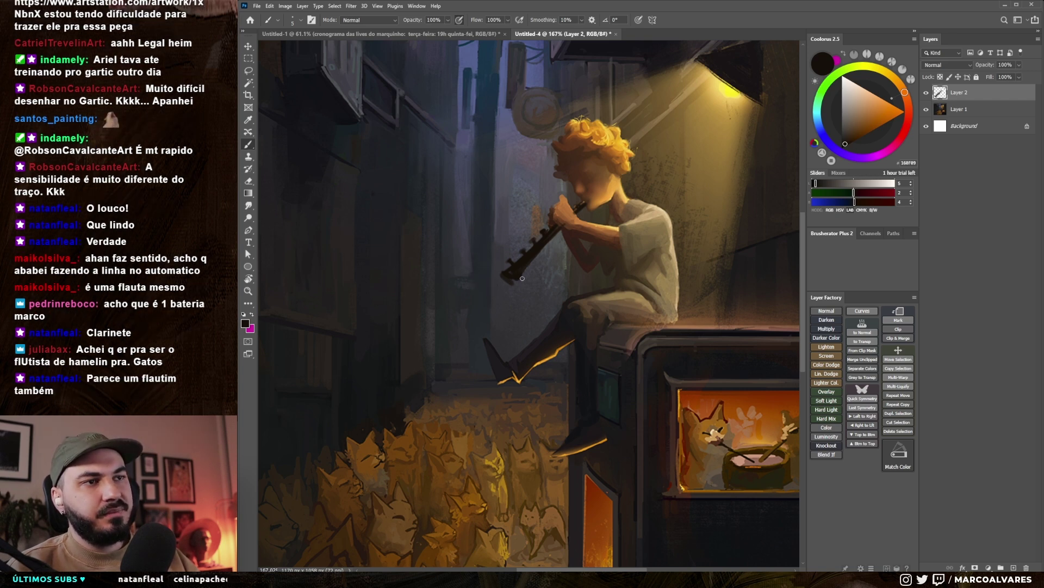
scroll(507, 294, down, 3)
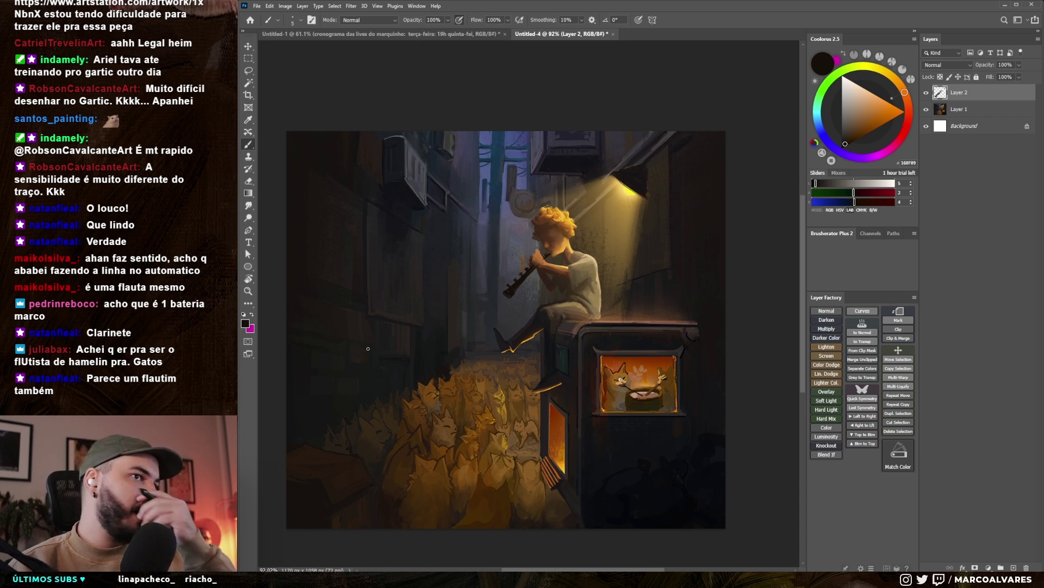
drag(514, 279, 503, 285)
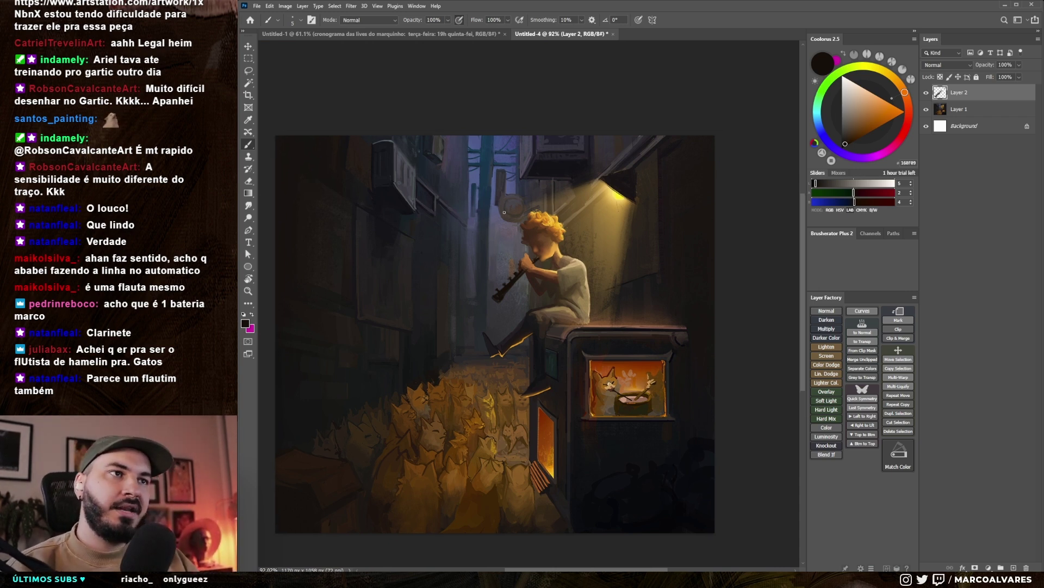
scroll(517, 293, up, 2)
alt+click(517, 294)
- Zoom out to see the whole painting and toggle Layer 2's visibility back on
key(z)
drag(680, 229, 625, 230)
key(b)
key(ctrl+comma)
scroll(502, 329, down, 2)
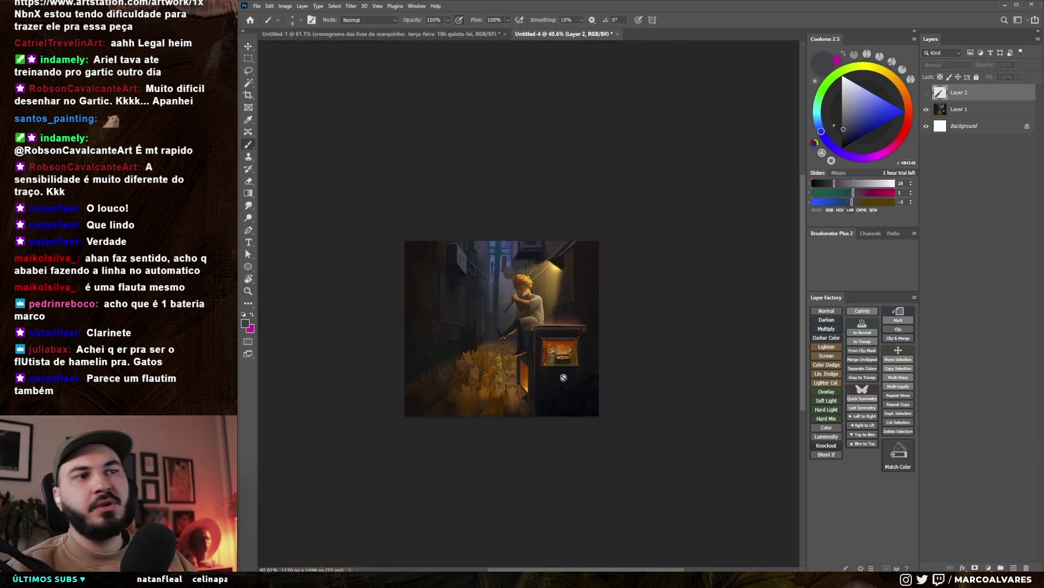
scroll(506, 318, up, 3)
scroll(624, 224, up, 1)
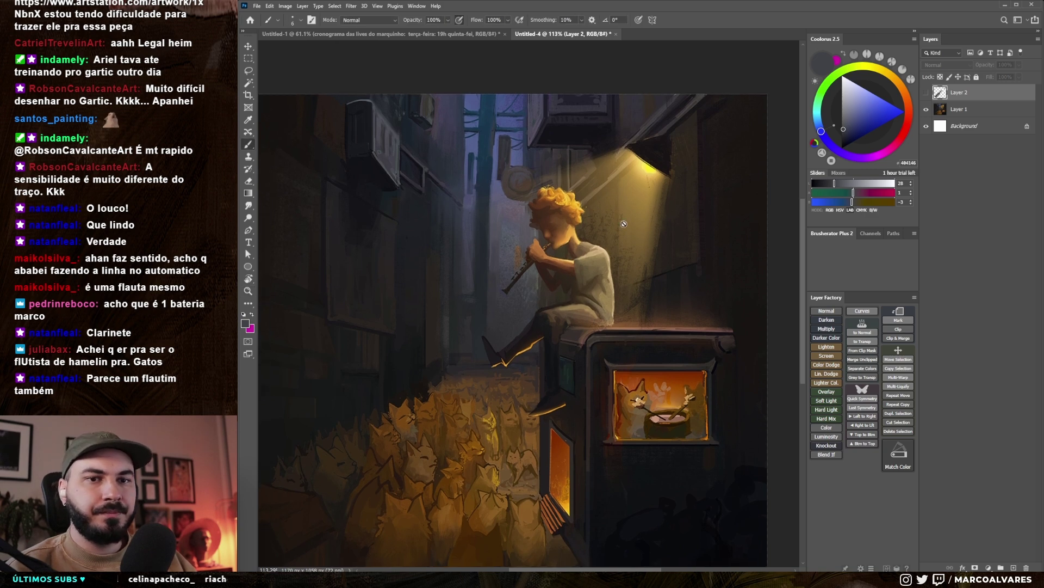
click(926, 94)
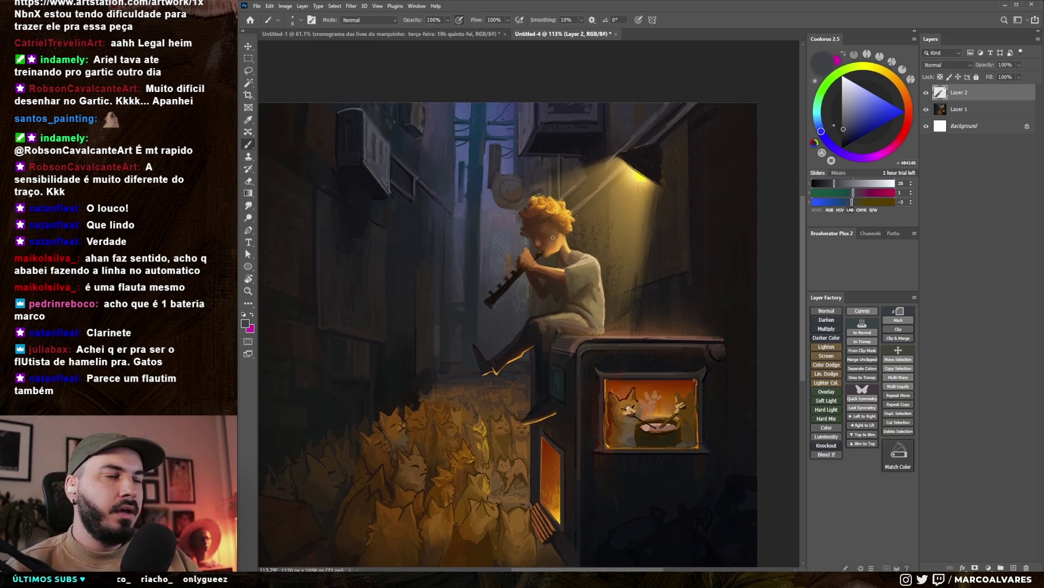
scroll(588, 289, up, 2)
scroll(599, 275, up, 1)
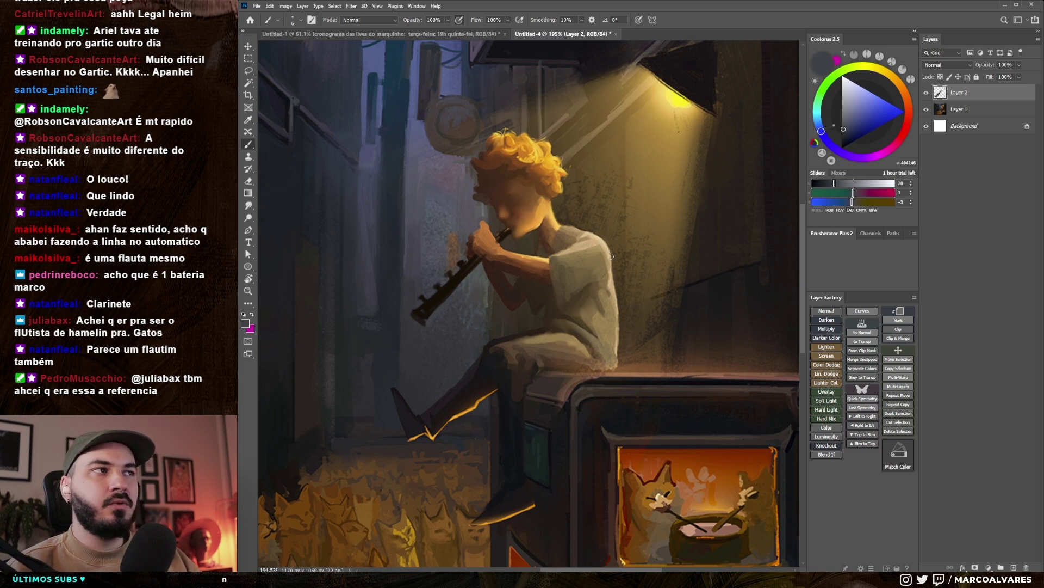
- Set magenta as the colour, undo a trial torso outline, and bring up the mice reference
key(x)
mouse_move(610, 249)
mouse_down()
mouse_move(615, 370)
mouse_move(594, 371)
mouse_move(541, 275)
mouse_up()
key(ctrl+z)
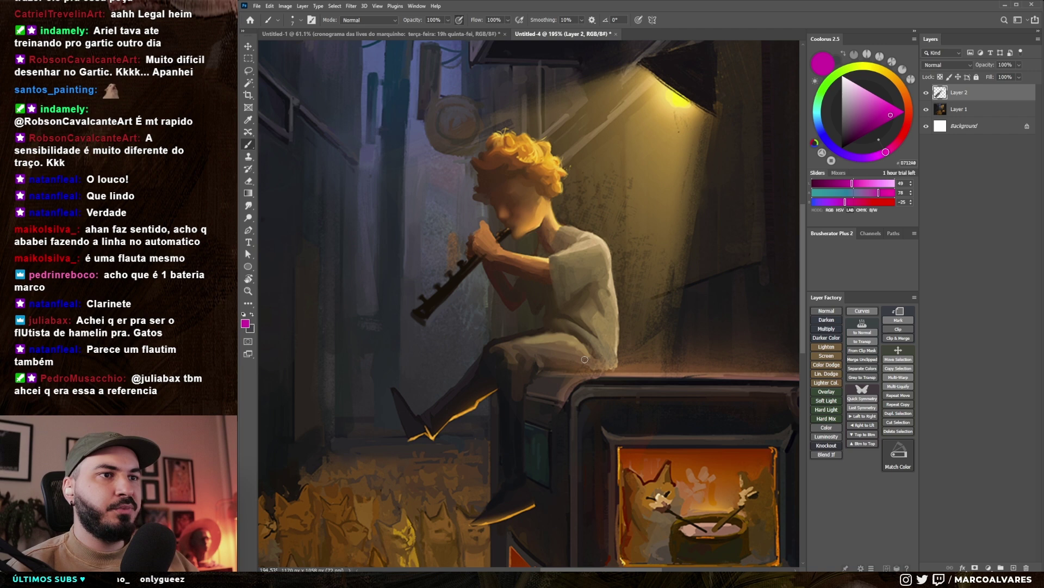
scroll(588, 360, down, 1)
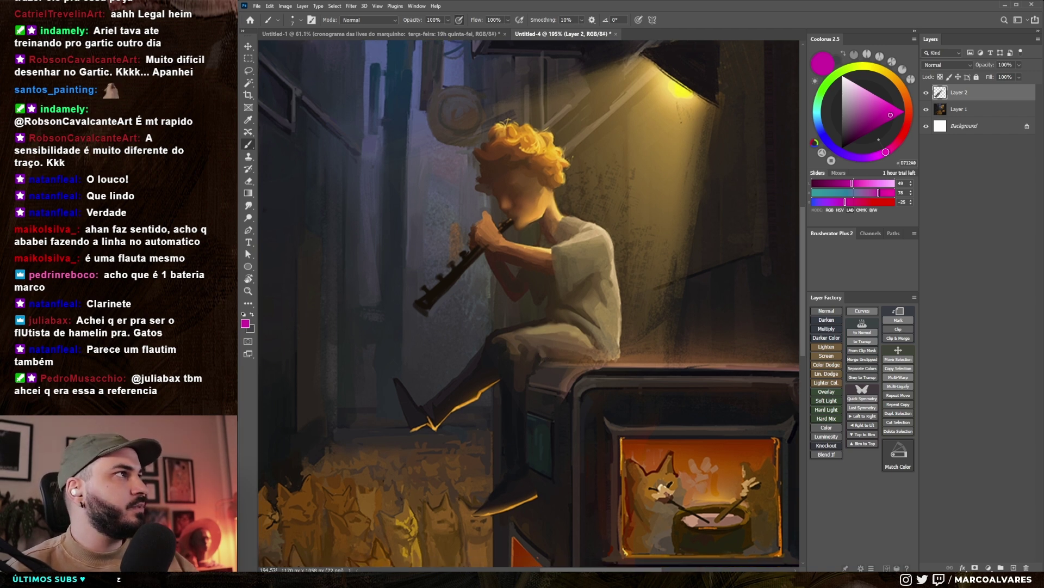
key(alt+Tab)
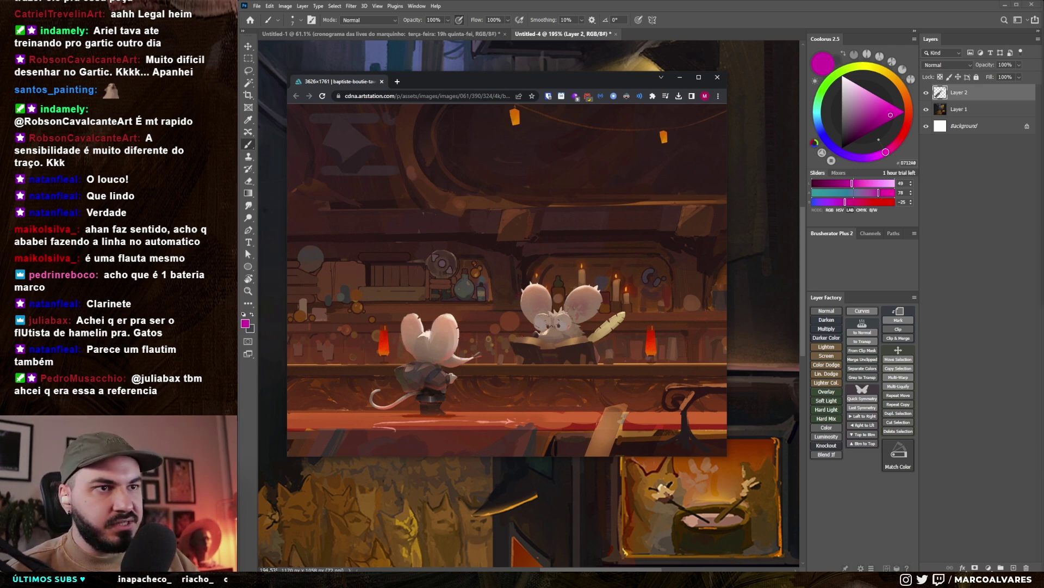
- Trace on-screen gesture lines over both mice and the quill, clear them, and minimize Chrome
drag(445, 369, 484, 351)
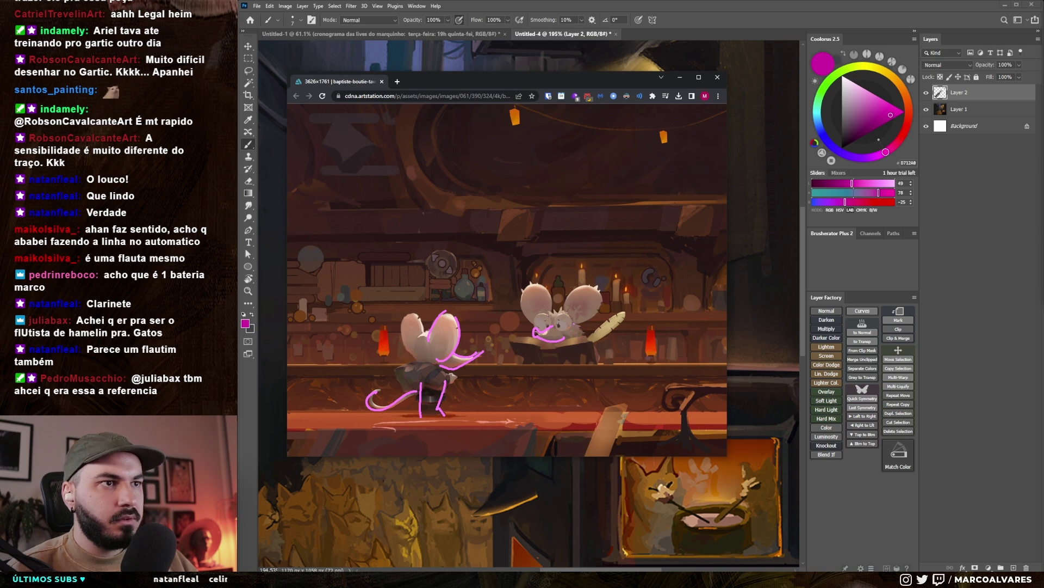
drag(576, 324, 600, 297)
drag(588, 342, 626, 312)
key(Escape)
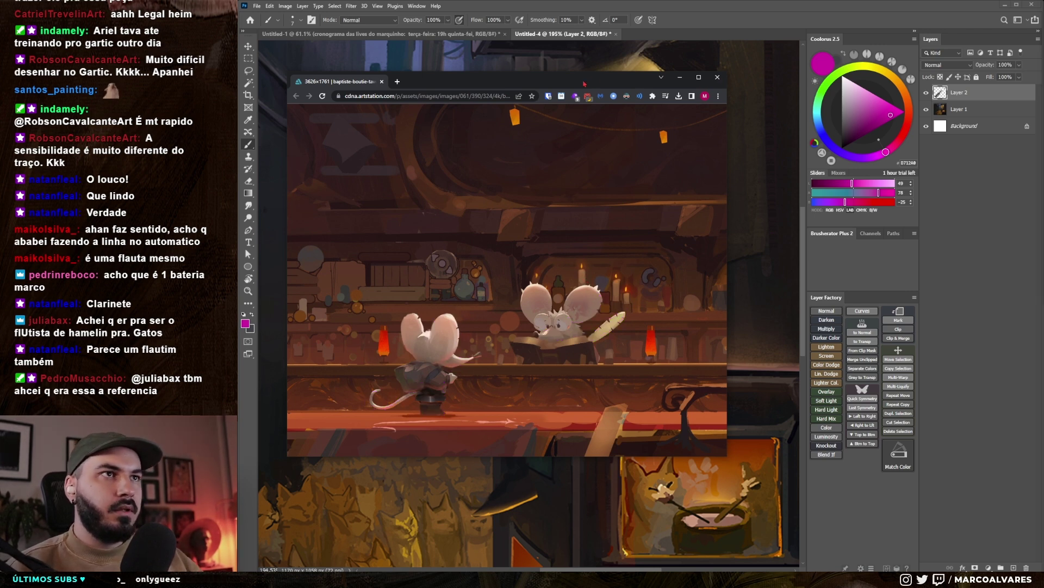
click(679, 76)
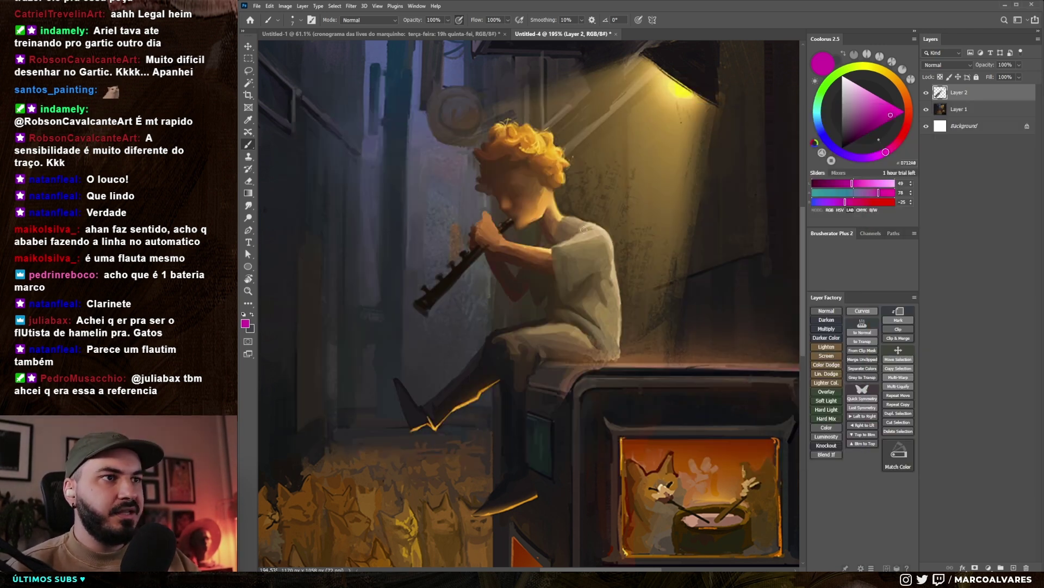
drag(612, 242, 612, 354)
mouse_move(552, 253)
mouse_down()
mouse_move(550, 351)
mouse_move(504, 331)
mouse_up()
mouse_move(607, 356)
mouse_down()
mouse_move(521, 360)
mouse_move(503, 473)
mouse_up()
drag(529, 368, 524, 462)
drag(431, 429, 492, 383)
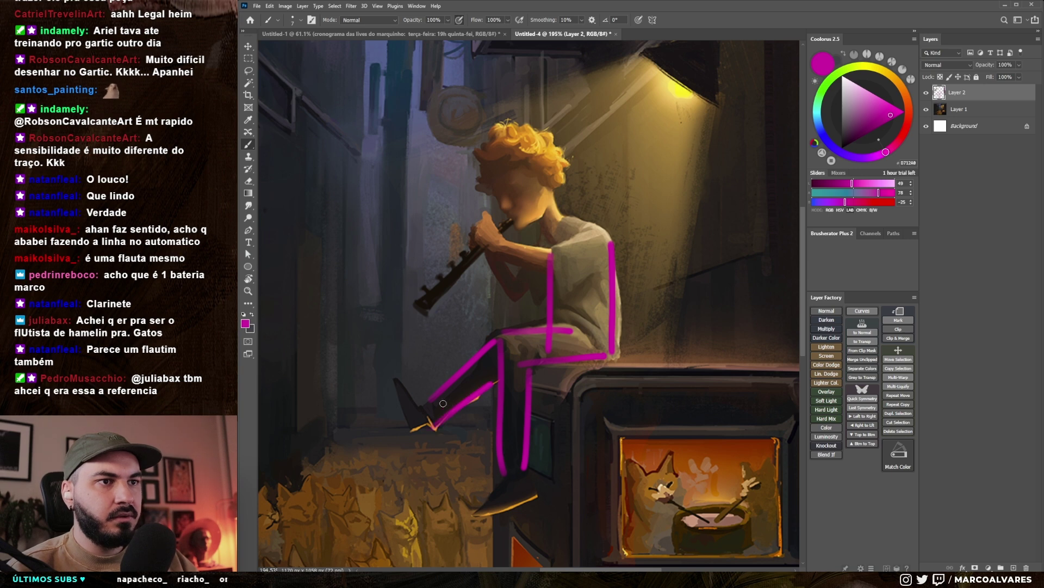
drag(396, 379, 415, 437)
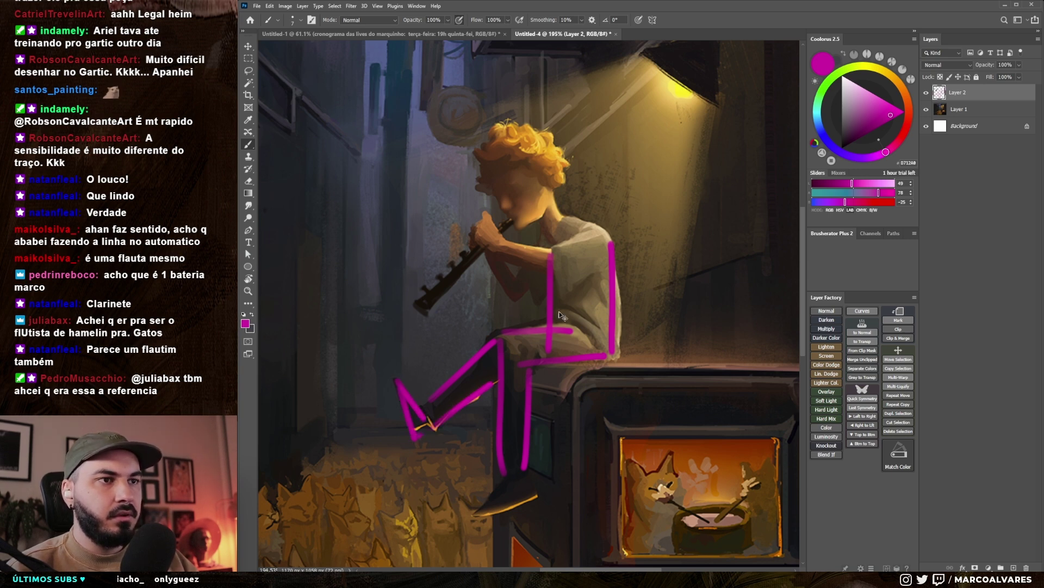
key(ctrl+z)
drag(552, 249, 597, 230)
drag(557, 292, 607, 265)
drag(566, 219, 604, 231)
drag(533, 246, 557, 224)
key(e)
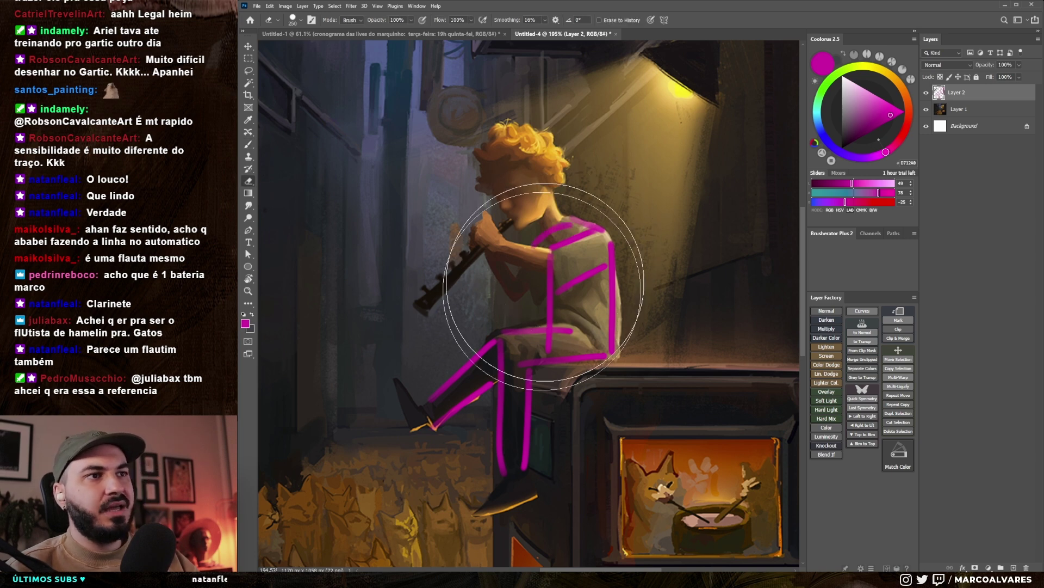
drag(524, 257, 473, 397)
key(ctrl+z)
drag(518, 336, 593, 272)
mouse_move(544, 305)
mouse_down()
mouse_move(479, 414)
mouse_move(479, 402)
mouse_up()
key(z)
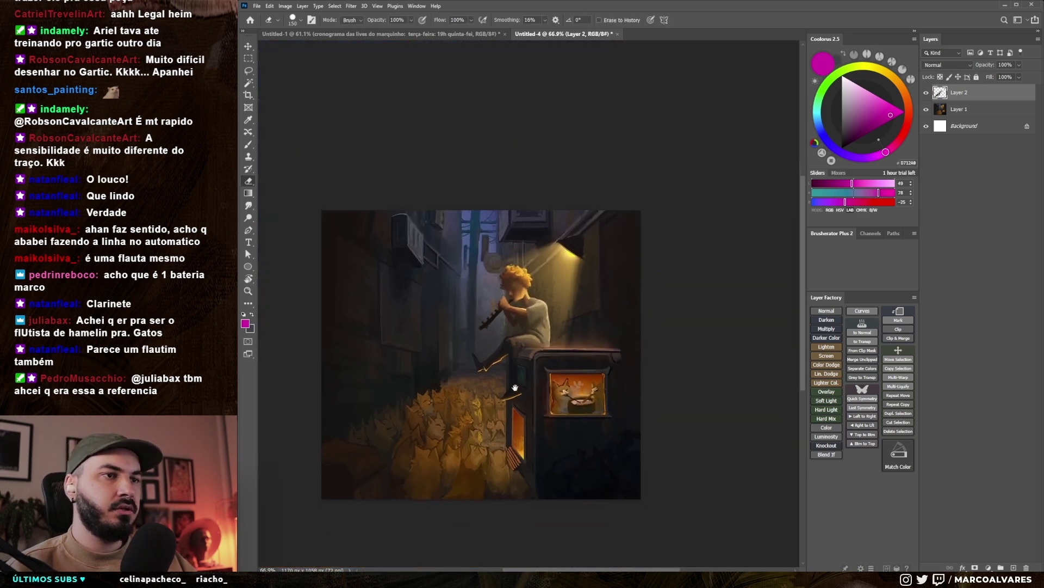
- Try a magenta line along the boy's thigh, then undo it and zoom out slightly
mouse_move(523, 341)
mouse_down()
mouse_move(560, 331)
mouse_move(510, 325)
mouse_move(538, 325)
mouse_up()
key(b)
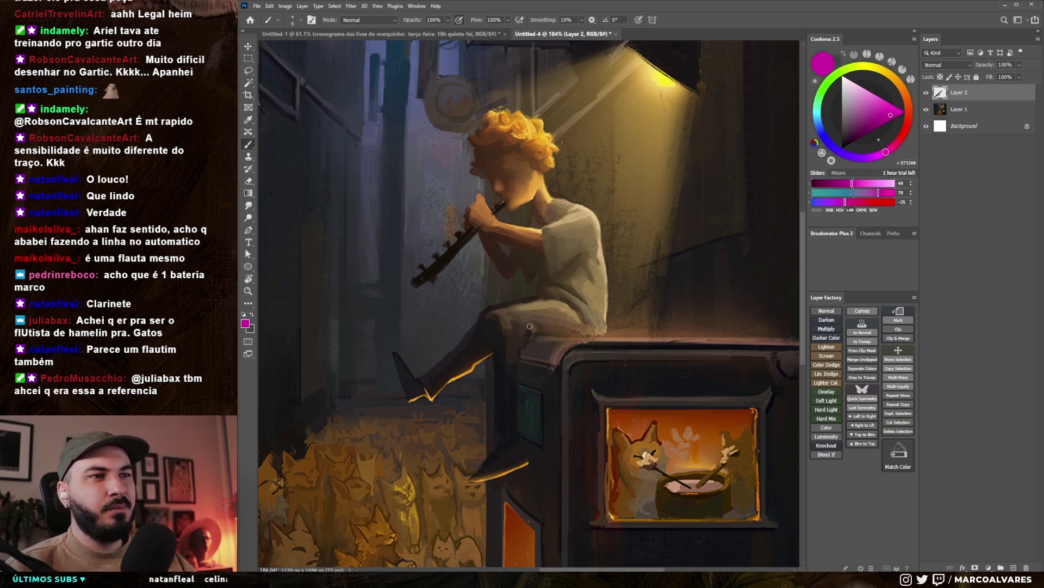
mouse_move(551, 303)
mouse_down()
mouse_move(507, 326)
mouse_move(468, 309)
mouse_up()
key(ctrl+z)
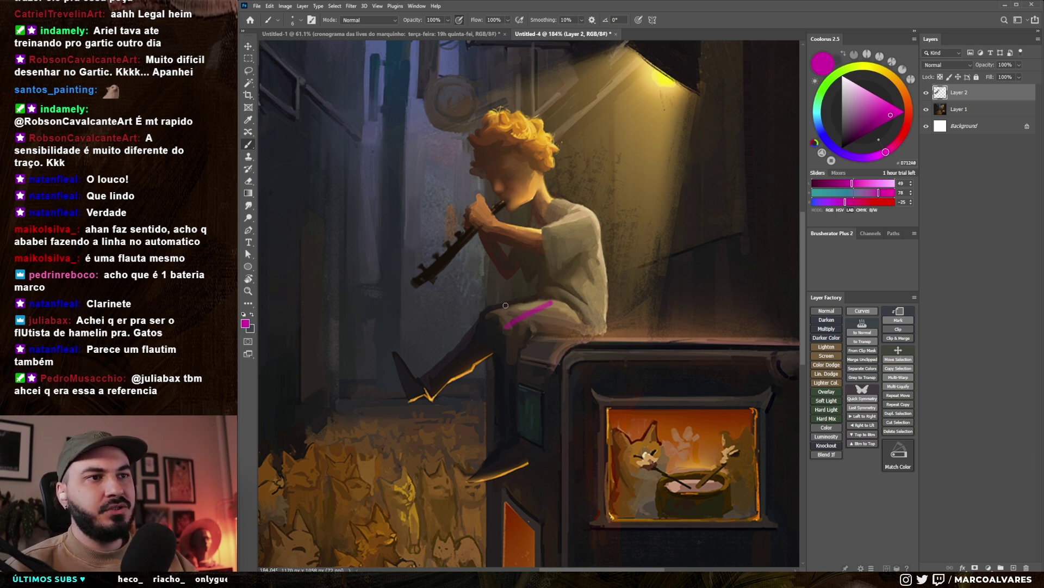
key(ctrl+z)
key(z)
mouse_move(518, 335)
mouse_down()
mouse_move(463, 335)
mouse_move(543, 325)
mouse_up()
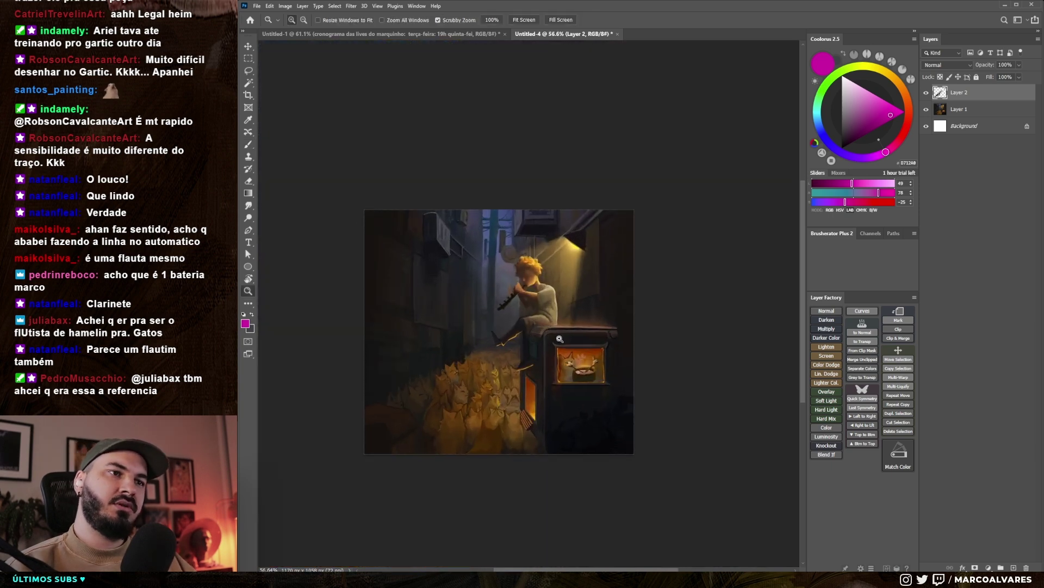
- Sketch and undo magenta leg strokes, then zoom in closer on the boy
key(b)
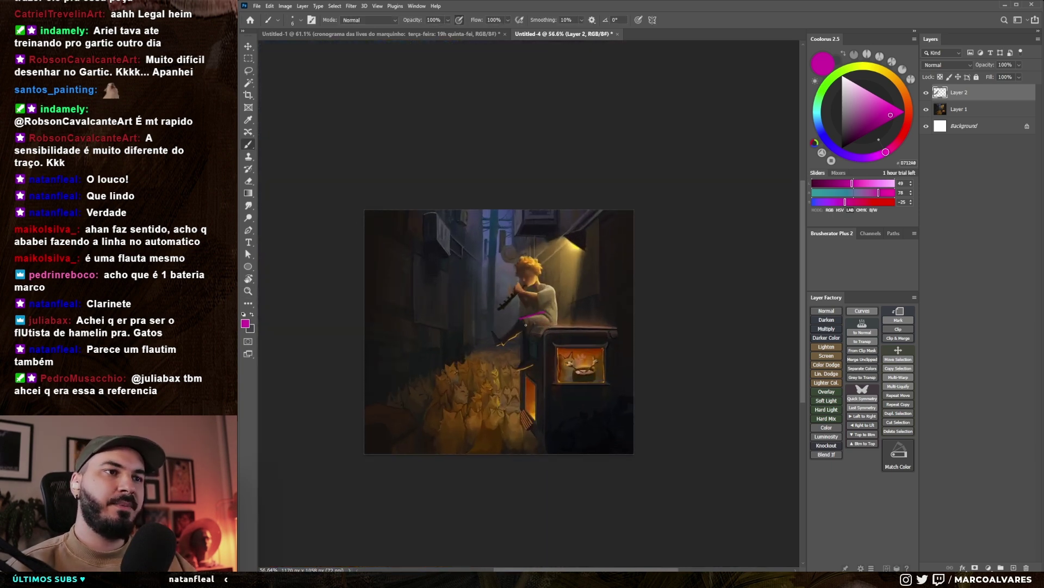
drag(514, 327, 490, 342)
mouse_move(544, 318)
mouse_down()
mouse_move(495, 337)
mouse_move(519, 370)
mouse_move(552, 325)
mouse_up()
key(ctrl+z)
key(ctrl+z)
key(ctrl+z)
key(z)
drag(502, 352, 532, 342)
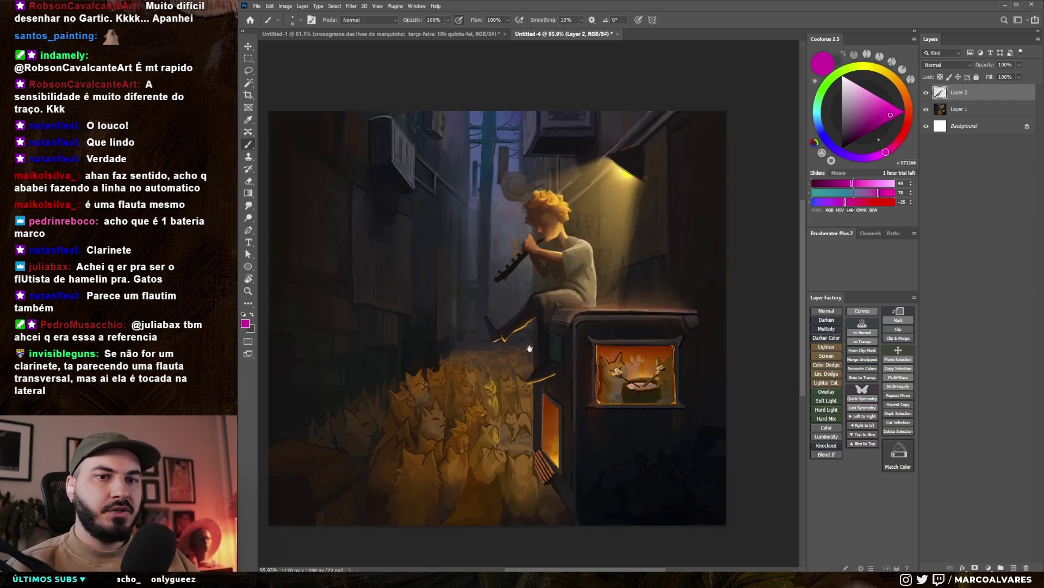
key(b)
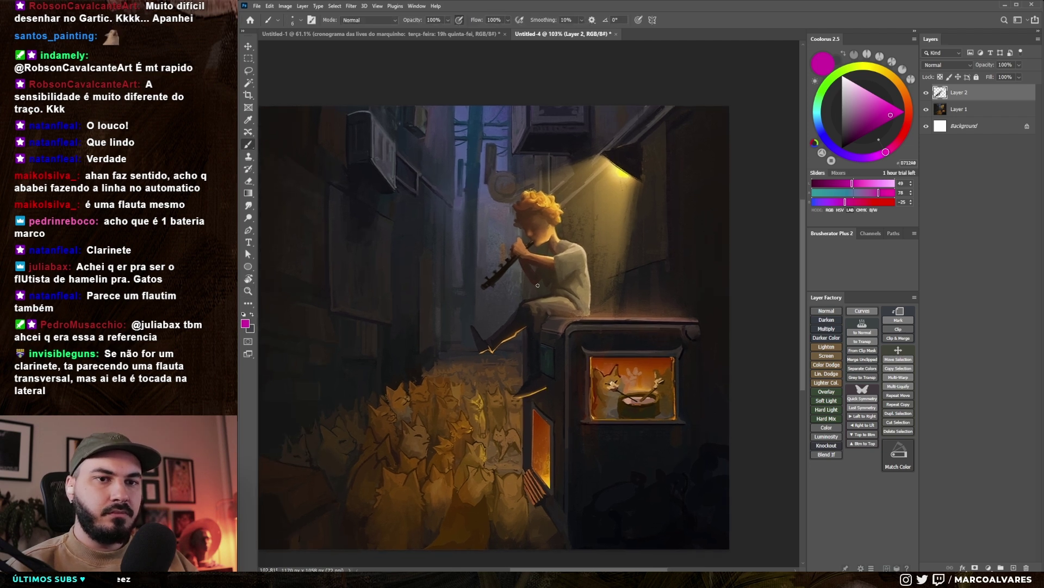
drag(544, 334, 540, 339)
mouse_move(600, 283)
mouse_down()
mouse_move(590, 292)
mouse_move(684, 279)
mouse_up()
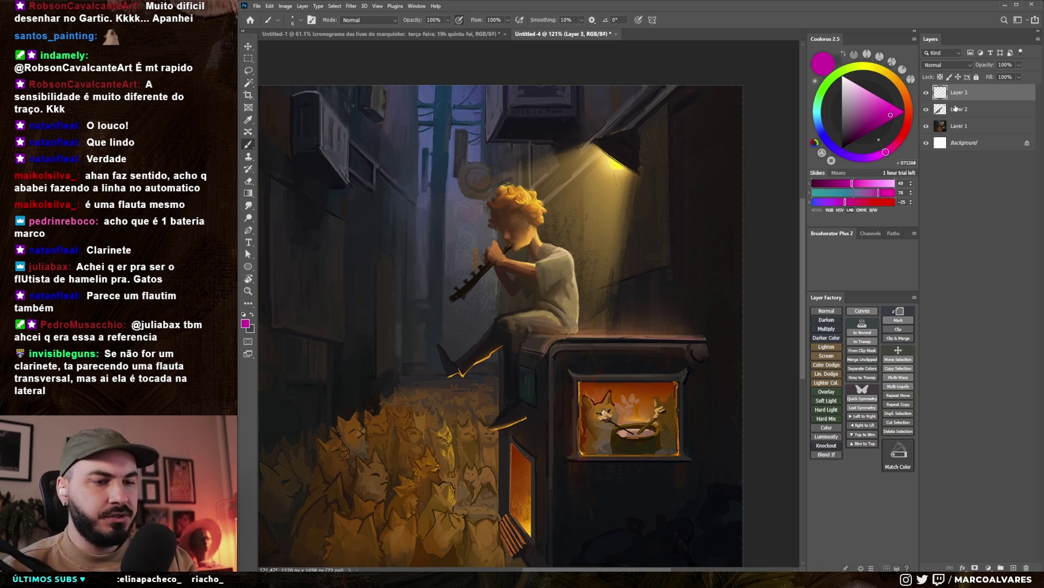
- Wash out the painting with a white layer and set up a smaller dark-grey sketch brush
key(F2)
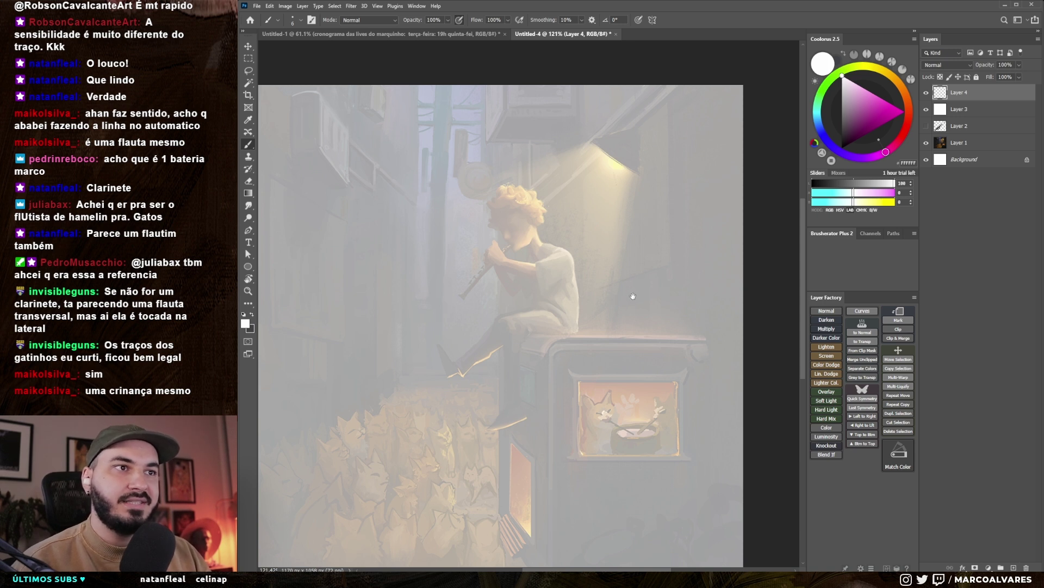
scroll(616, 291, up, 1)
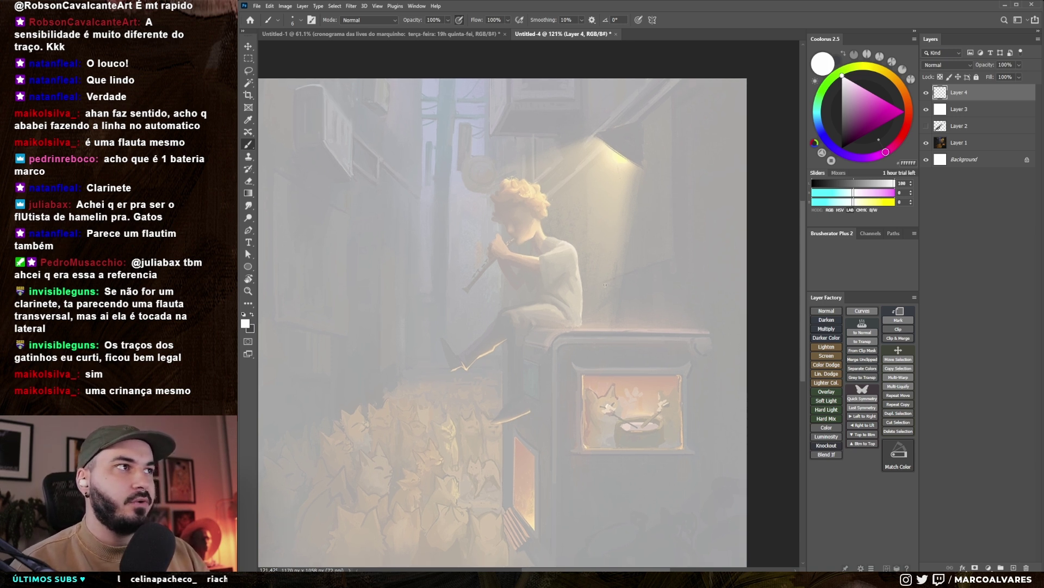
drag(605, 285, 598, 286)
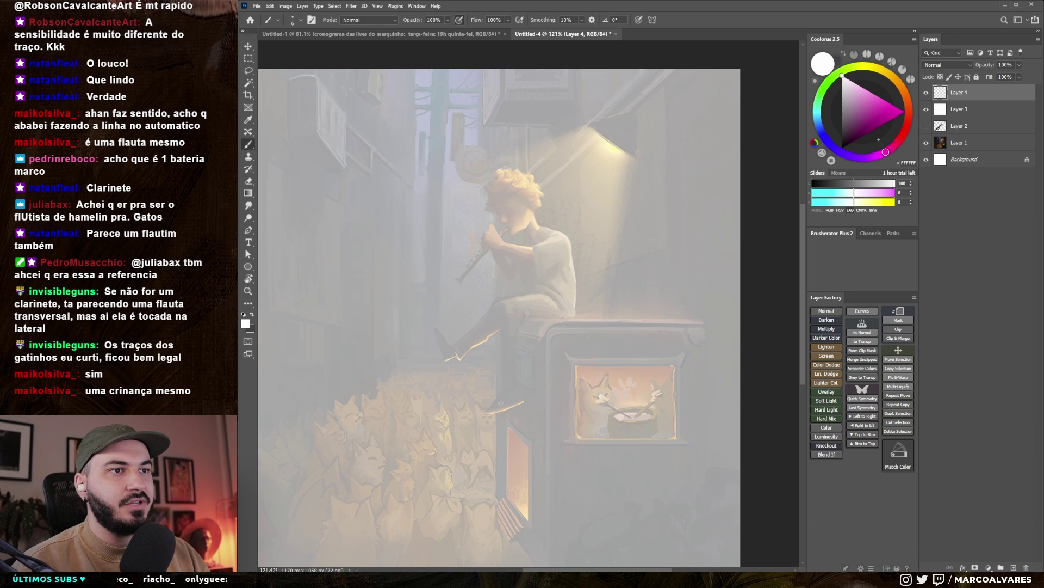
alt+click(516, 321)
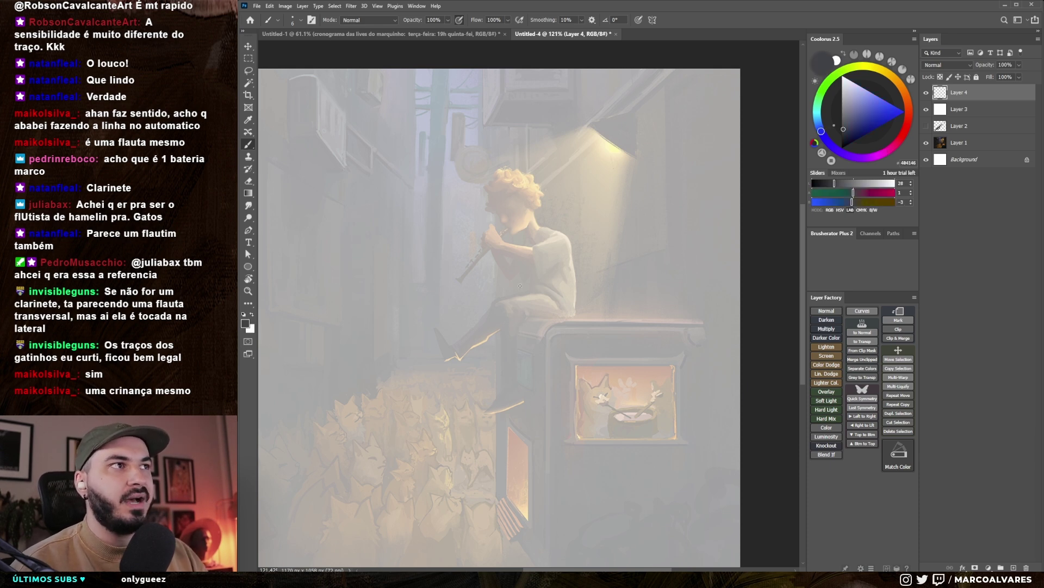
right_click(606, 246)
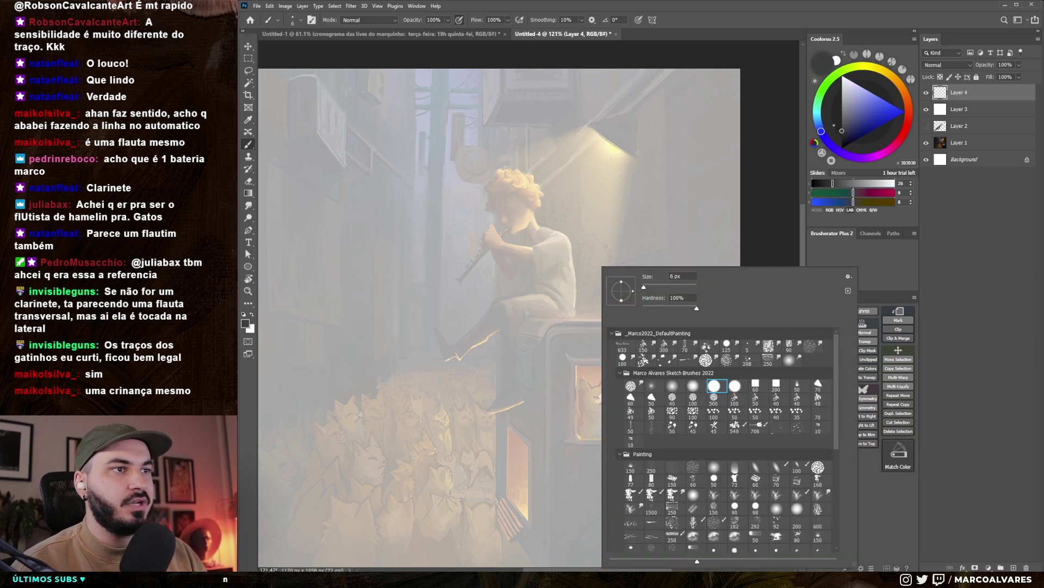
click(735, 385)
key(Return)
scroll(536, 177, up, 4)
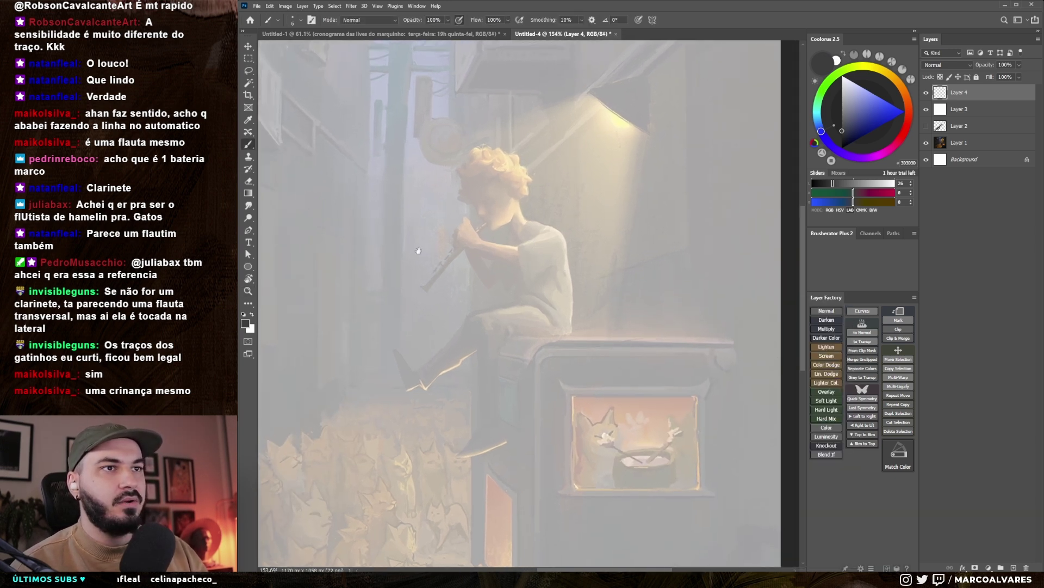
key(bracketleft)
key(bracketleft)
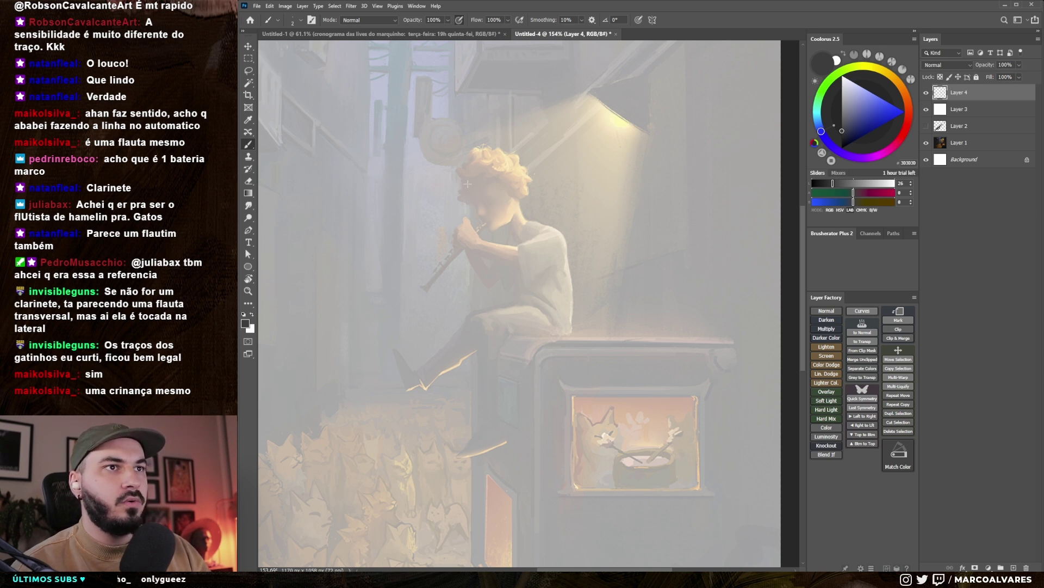
- Sketch the boy's face and head outline in black, redoing unsatisfying strokes
drag(468, 176, 482, 231)
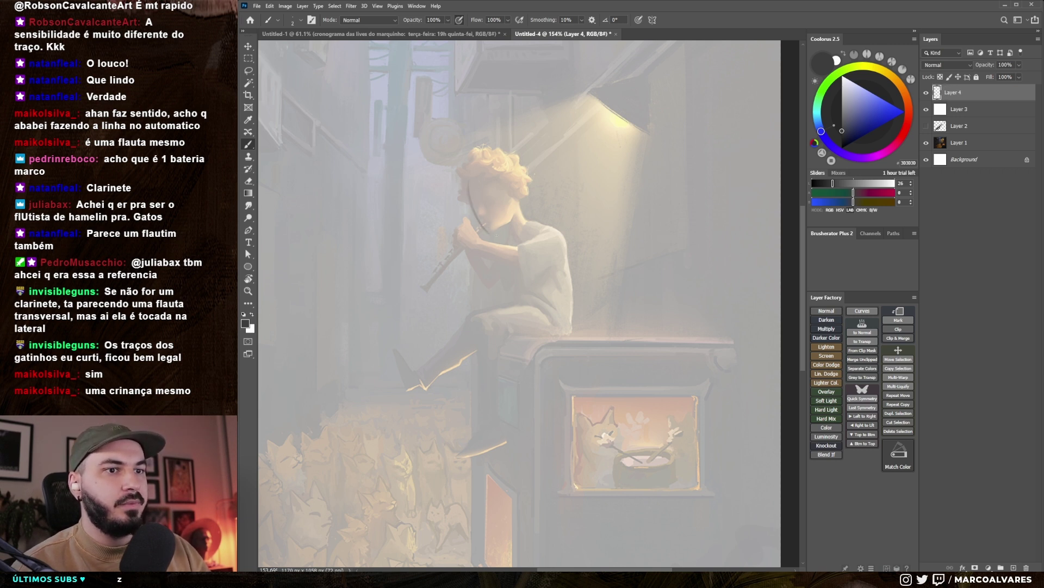
mouse_move(472, 178)
mouse_down()
mouse_move(497, 159)
mouse_move(537, 205)
mouse_up()
key(ctrl+z)
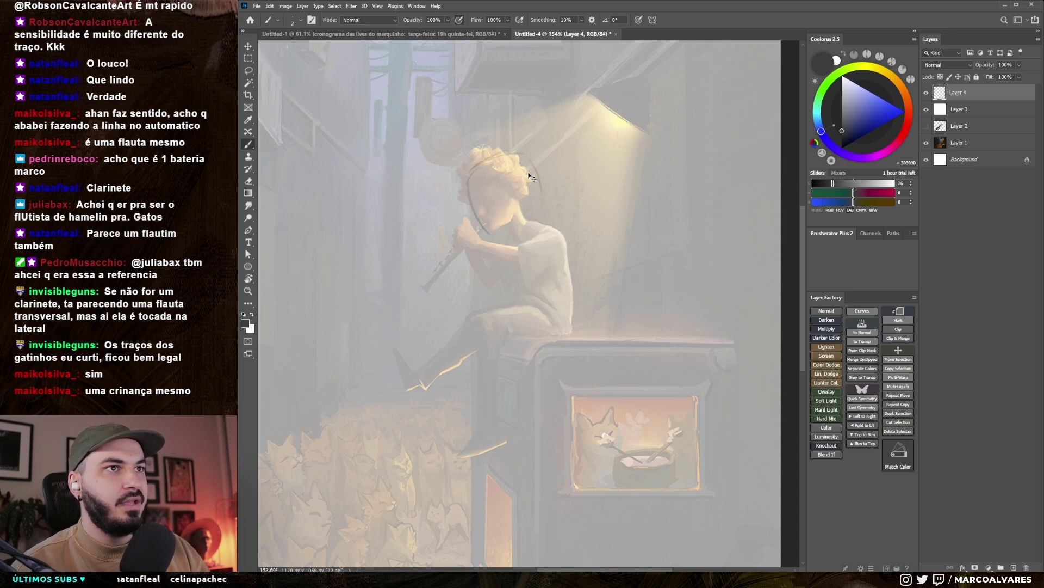
key(d)
key(ctrl+z)
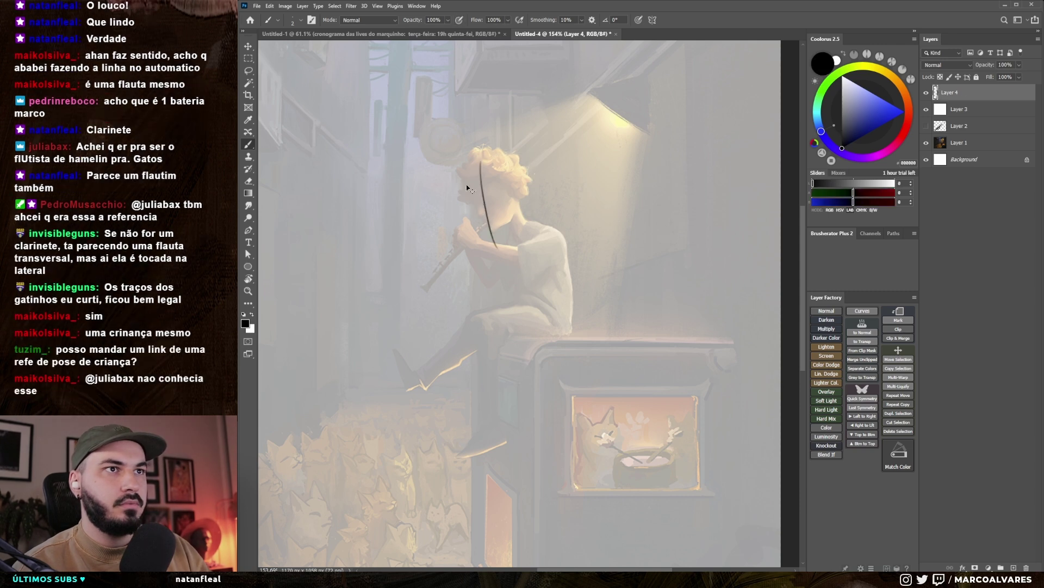
mouse_move(488, 235)
mouse_down()
mouse_move(463, 176)
mouse_move(488, 234)
mouse_move(521, 207)
mouse_up()
key(ctrl+z)
key(ctrl+z)
mouse_move(467, 166)
mouse_down()
mouse_move(517, 148)
mouse_move(530, 197)
mouse_up()
key(ctrl+z)
drag(517, 149, 532, 222)
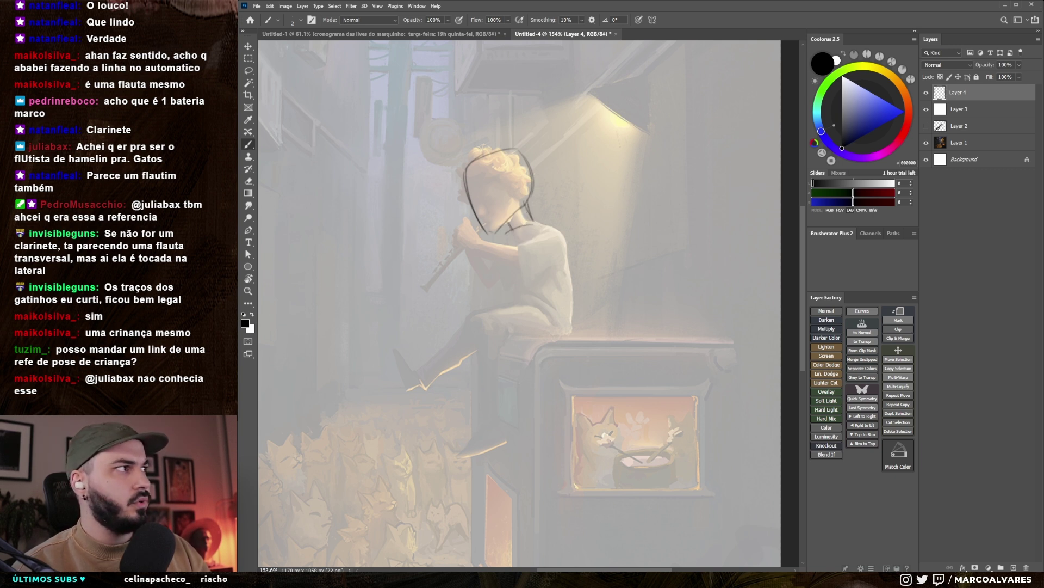
- Draw the neck, the back from the shoulder down, and the upper leg line
mouse_move(536, 223)
mouse_down()
mouse_move(524, 231)
mouse_move(562, 244)
mouse_up()
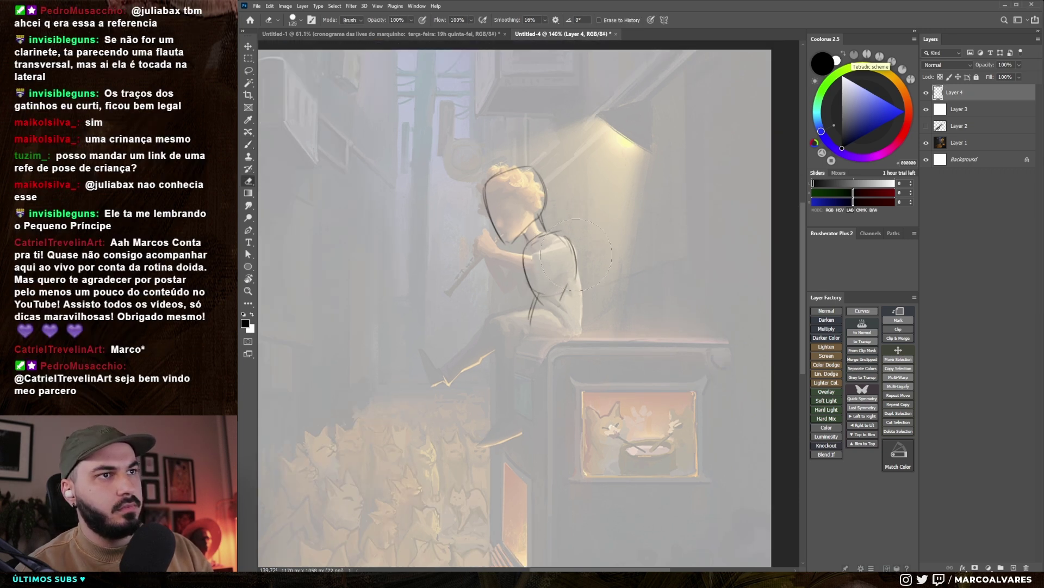
mouse_move(551, 232)
mouse_down()
mouse_move(572, 265)
mouse_move(571, 325)
mouse_move(523, 348)
mouse_up()
key(ctrl+z)
mouse_move(545, 313)
mouse_down()
mouse_move(520, 342)
mouse_move(520, 366)
mouse_up()
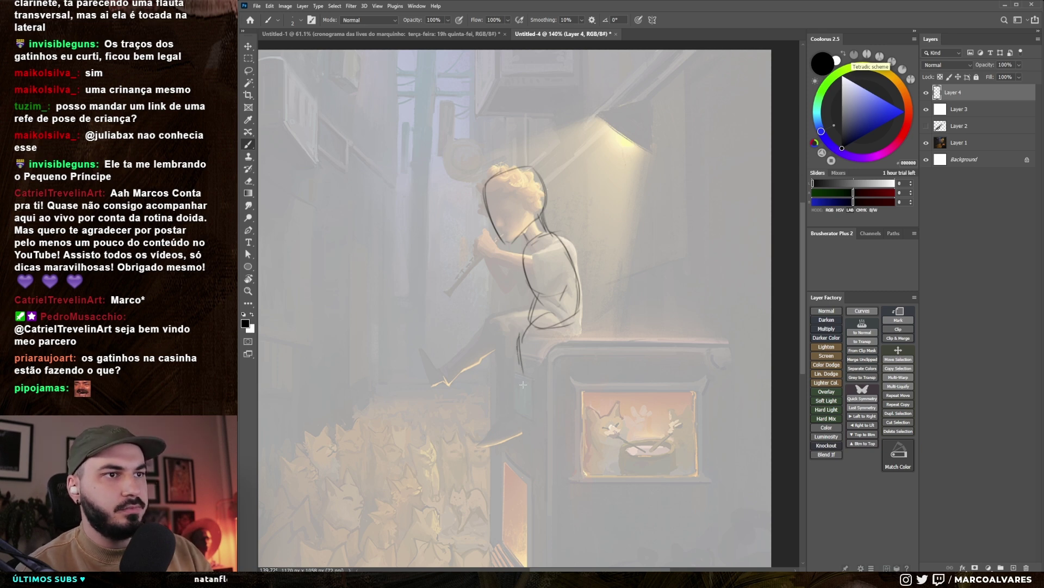
key(ctrl+z)
key(ctrl+z)
mouse_move(543, 314)
mouse_down()
mouse_move(516, 337)
mouse_move(470, 315)
mouse_move(431, 347)
mouse_up()
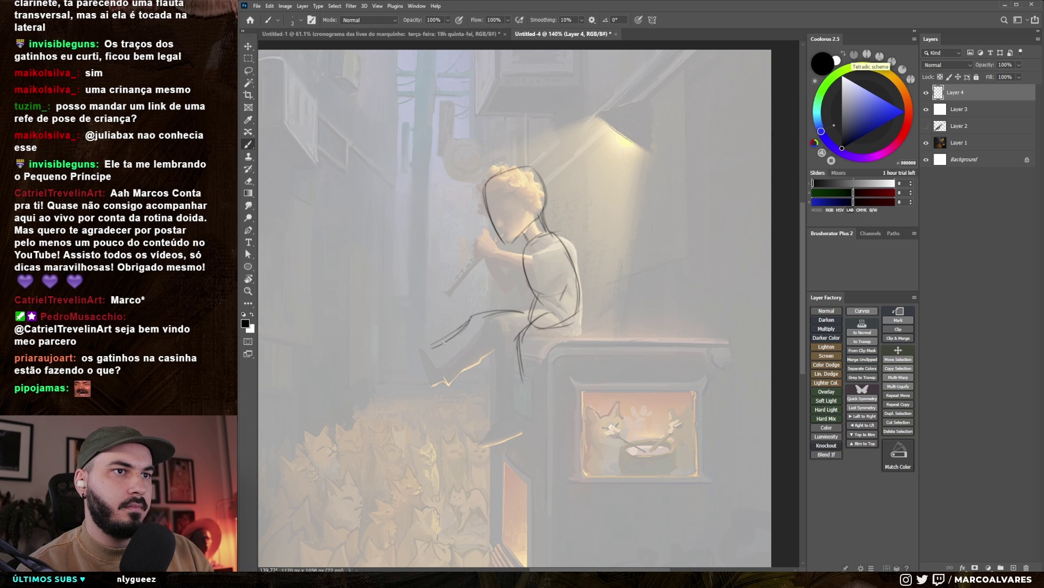
- Redraw the lower leg, then draw the clarinet extending from the boy's hands
drag(425, 327, 441, 359)
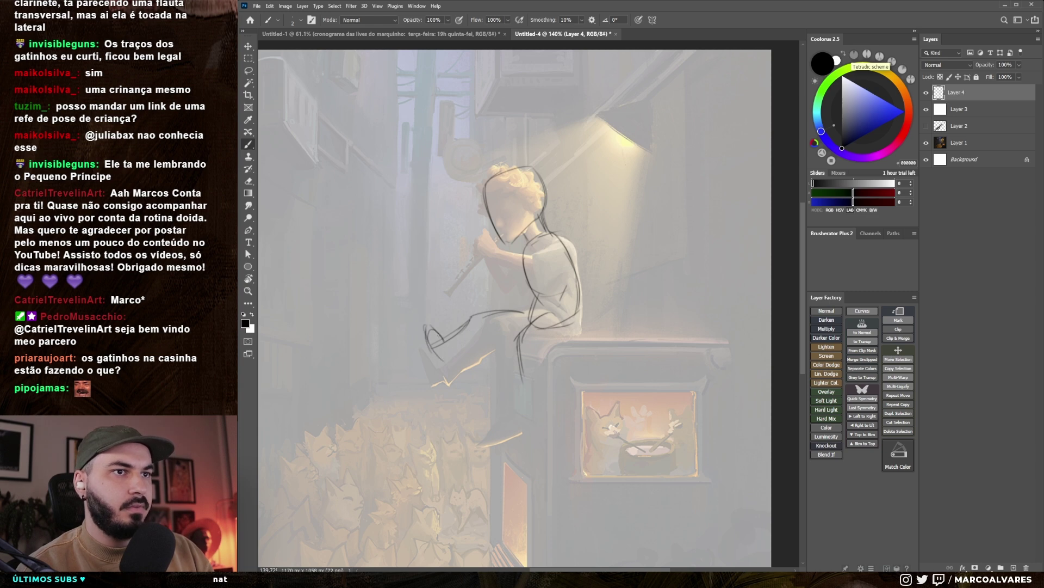
key(ctrl+z)
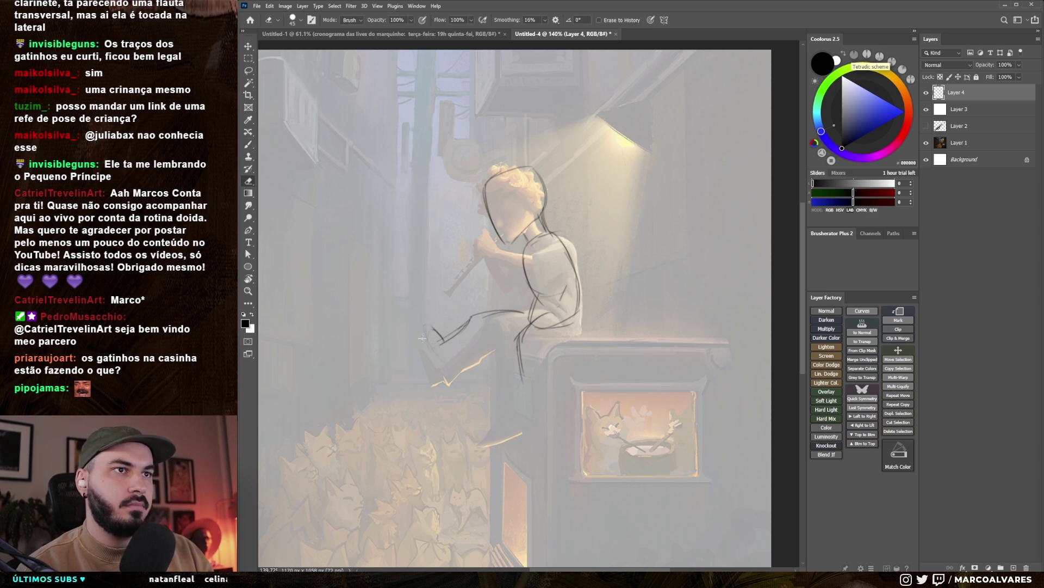
drag(512, 340, 527, 402)
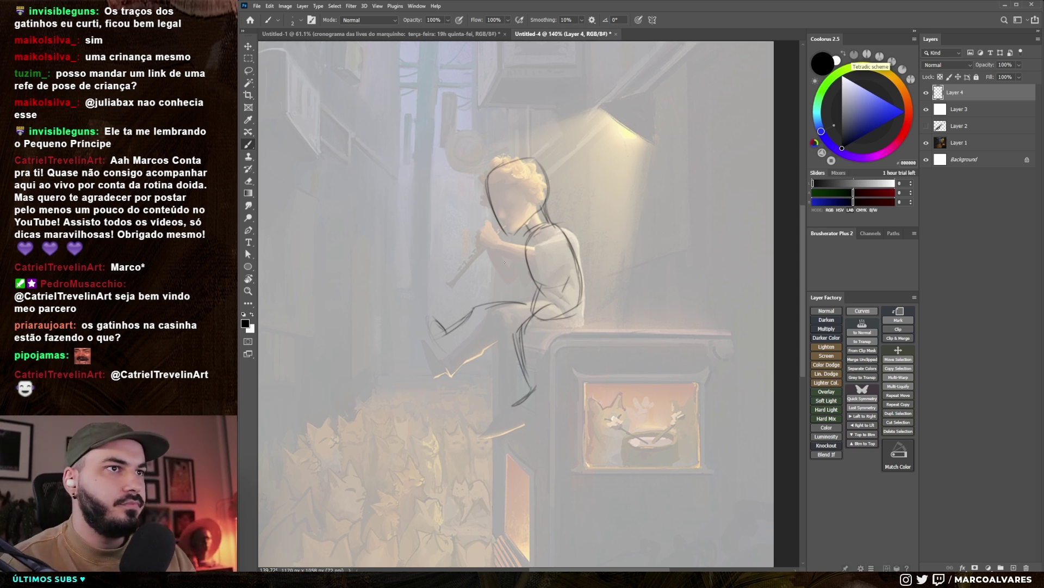
drag(523, 249, 490, 267)
key(ctrl+z)
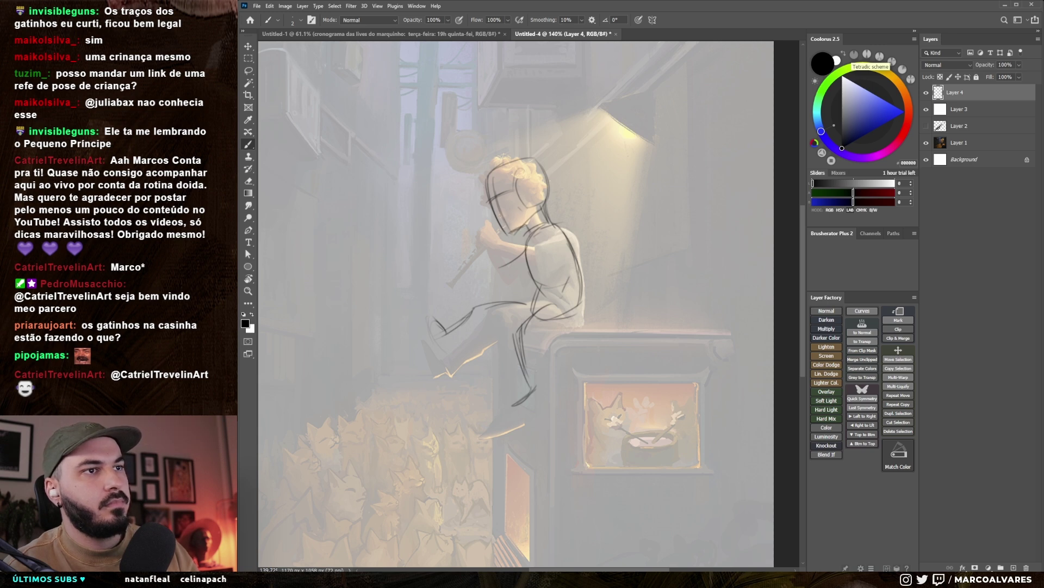
drag(496, 228, 427, 260)
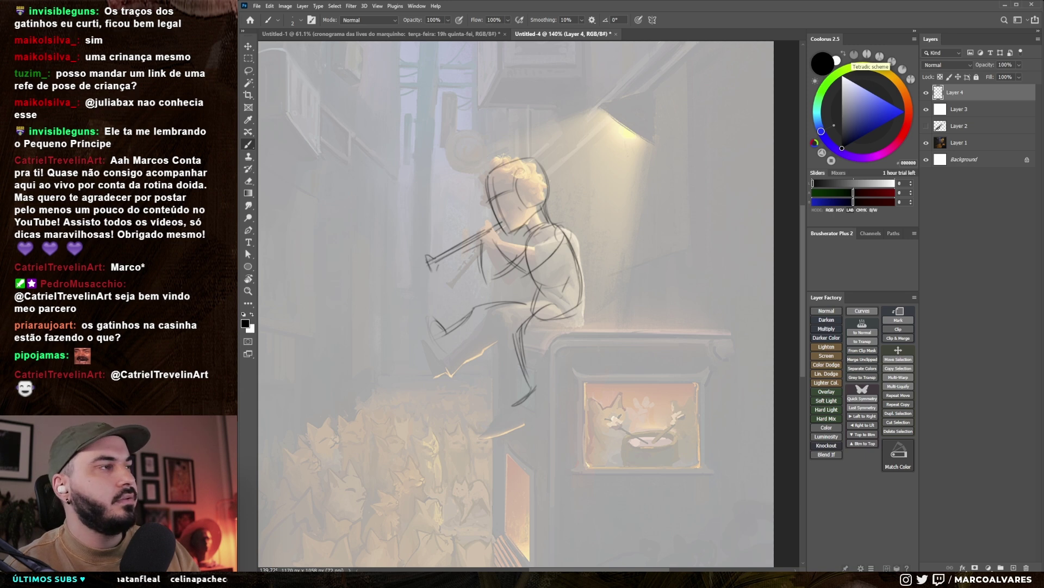
- With the canvas mirrored, sketch curly hair at the back of the head and the ear
key(e)
key(b)
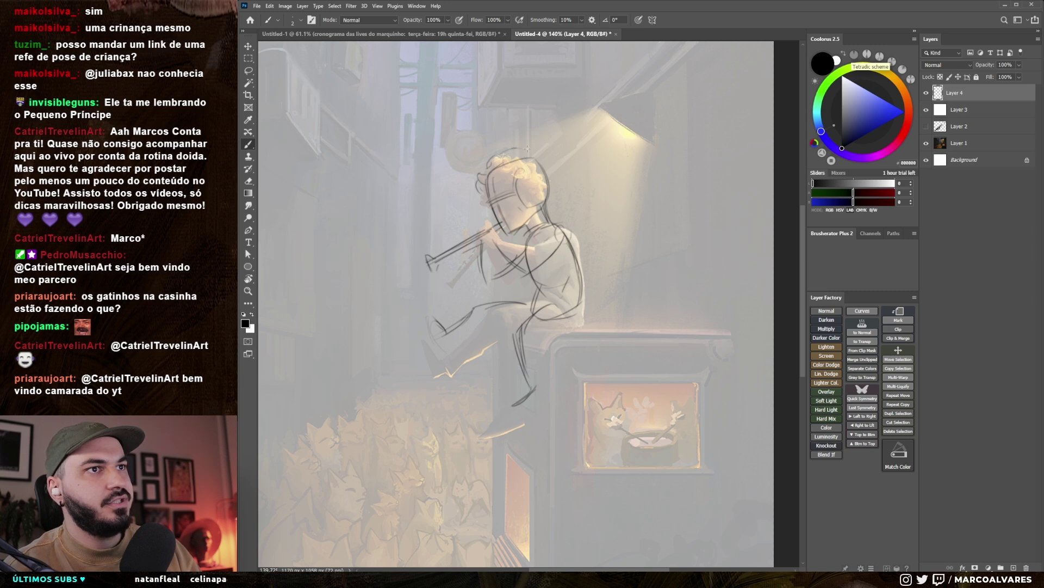
key(h)
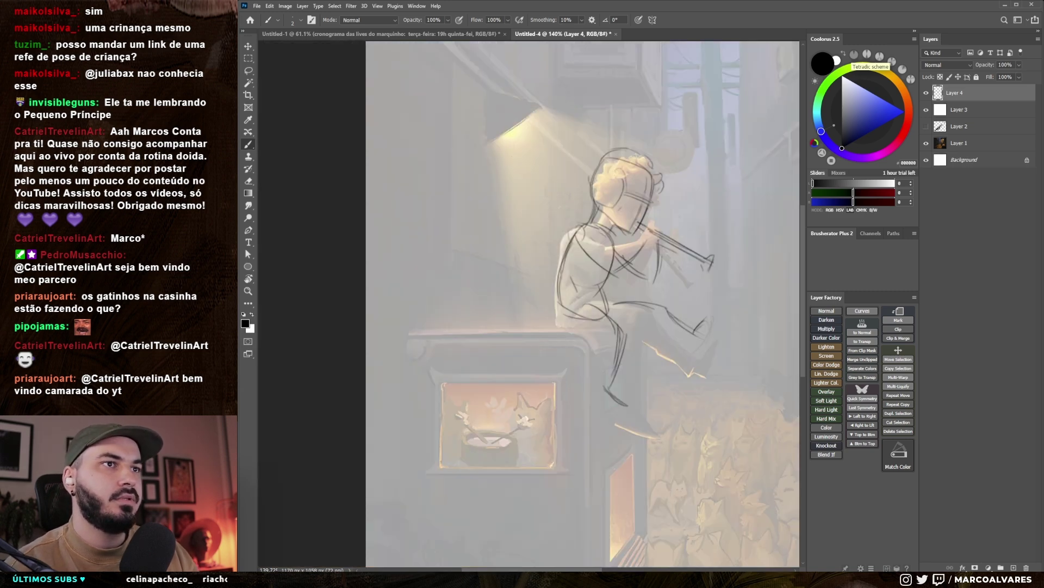
scroll(480, 142, up, 2)
scroll(480, 142, up, 2)
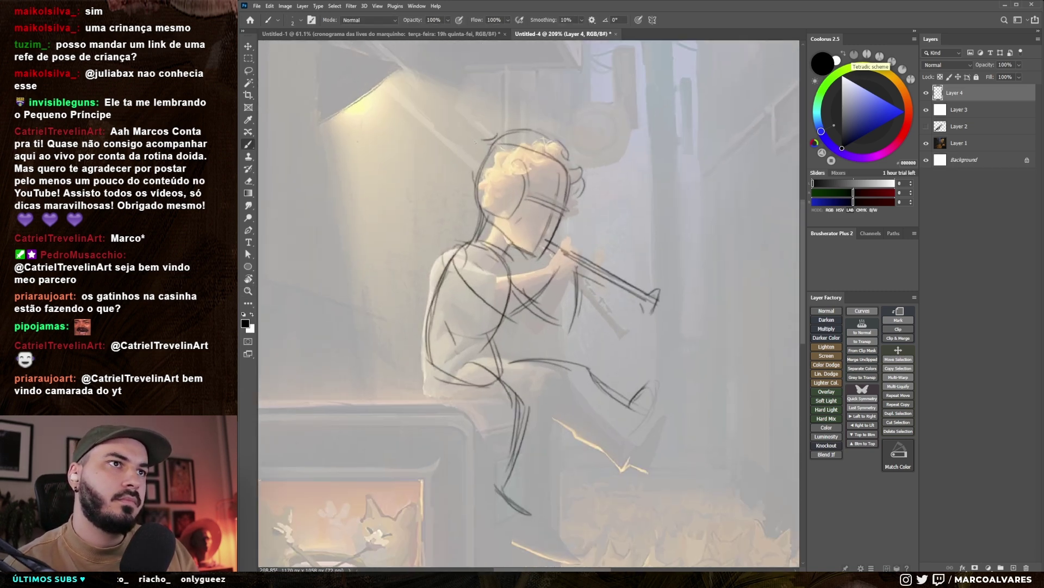
drag(456, 172, 471, 207)
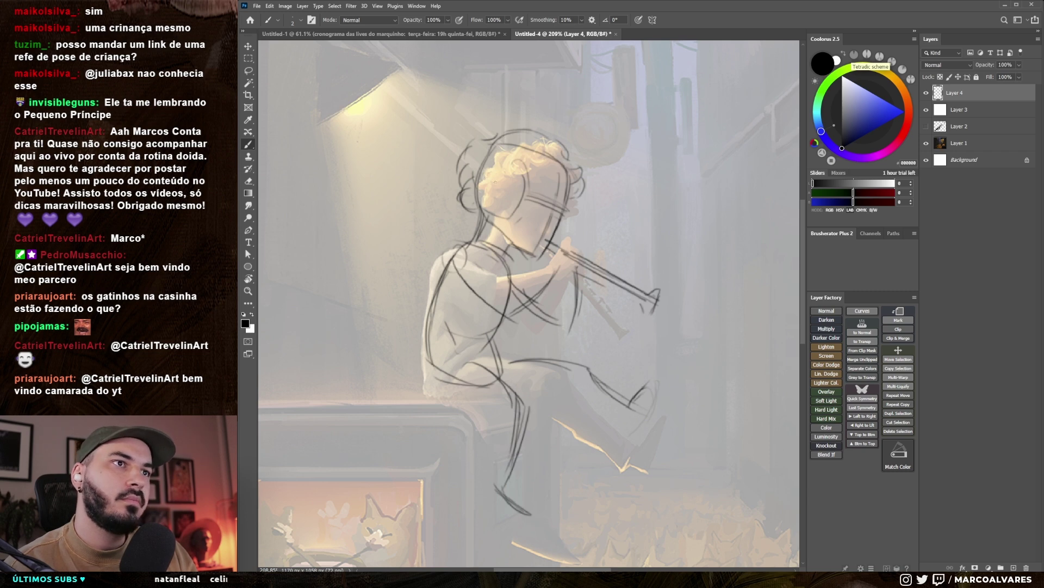
drag(501, 189, 508, 203)
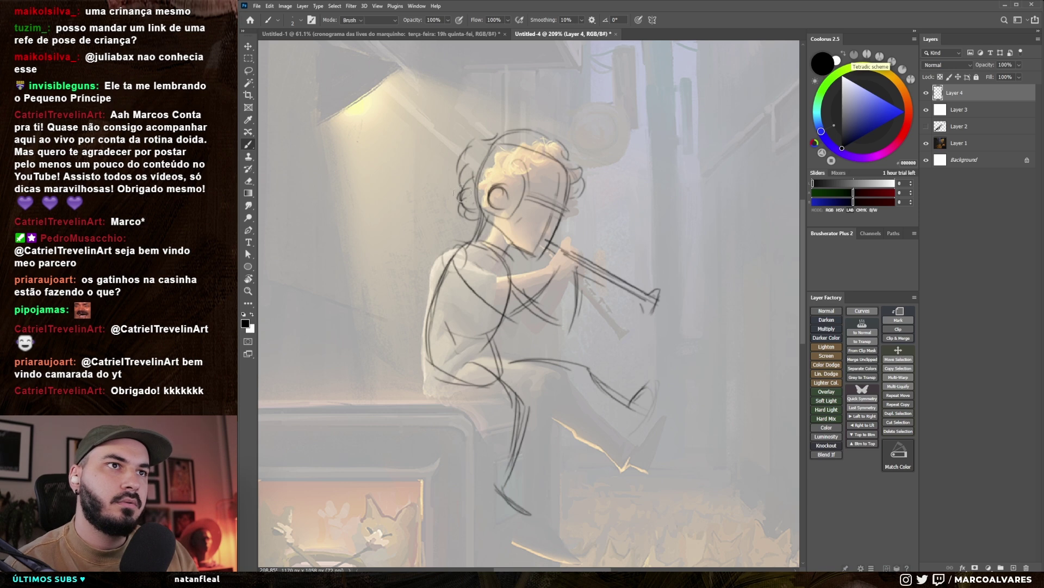
key(h)
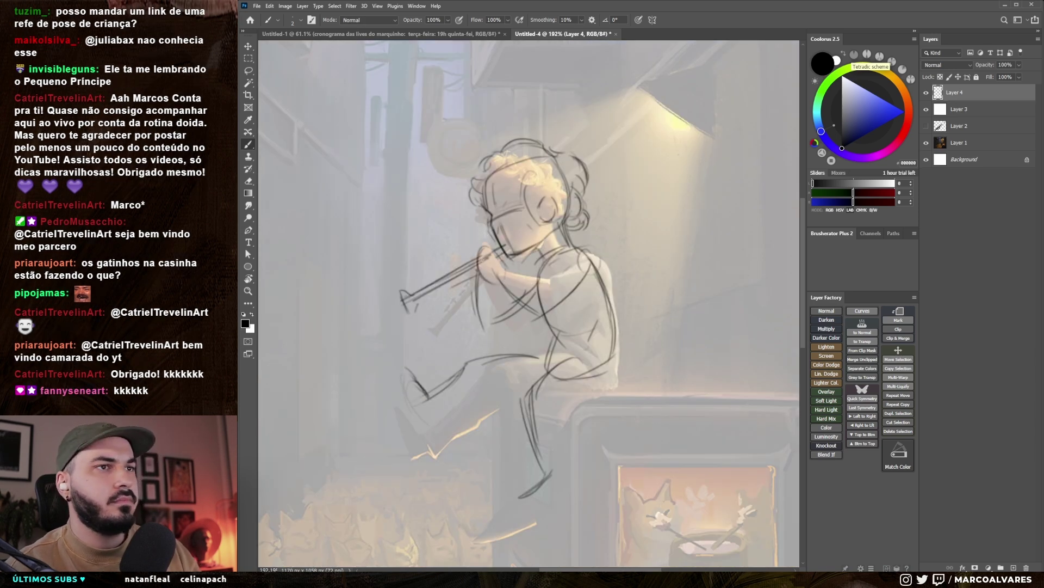
- Add lines along the clarinet top, the hands, the shin and across the thigh
drag(463, 257, 483, 248)
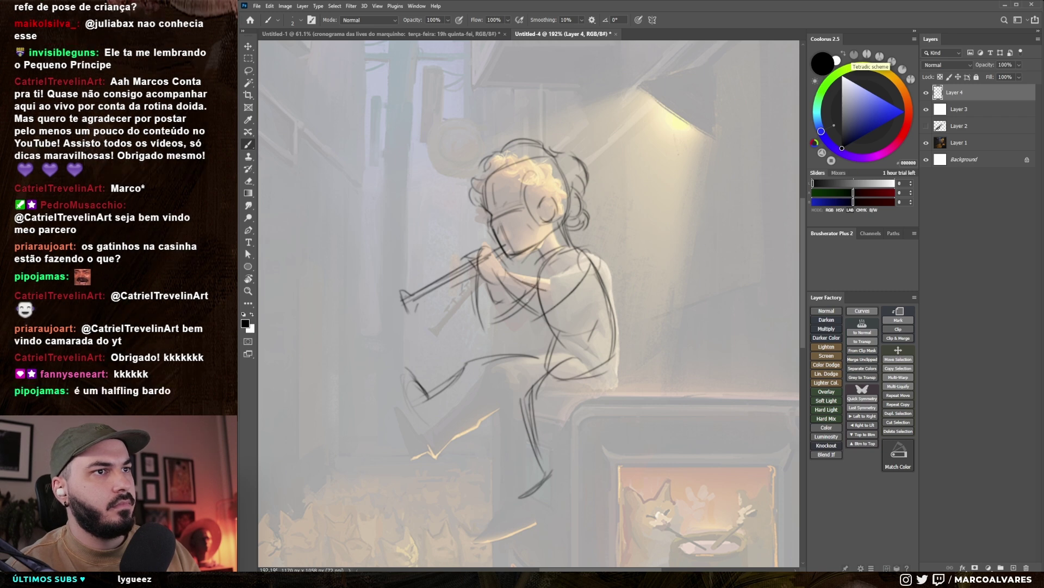
drag(521, 283, 515, 302)
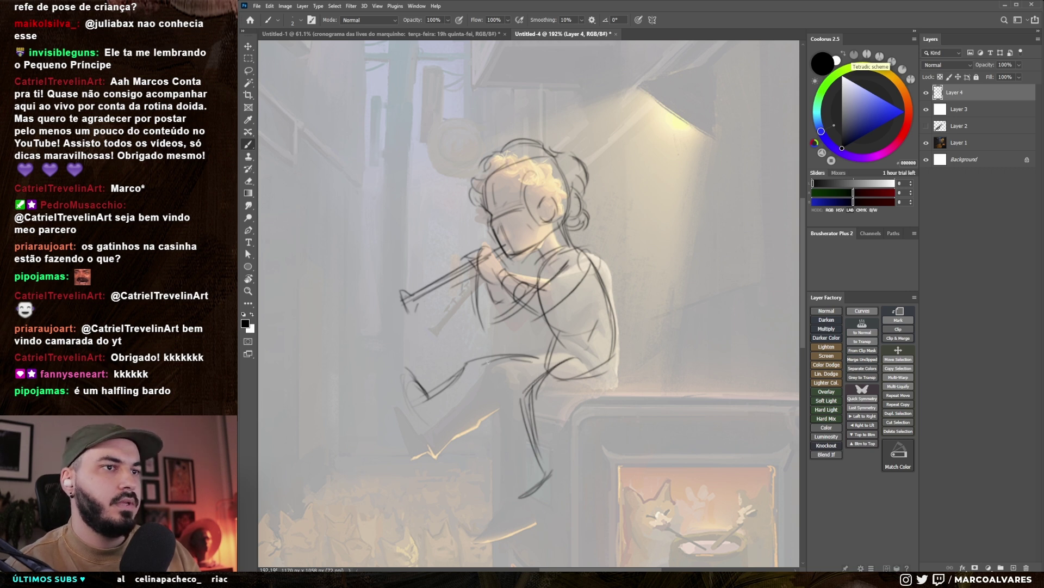
mouse_move(427, 402)
mouse_down()
mouse_move(475, 366)
mouse_move(549, 355)
mouse_up()
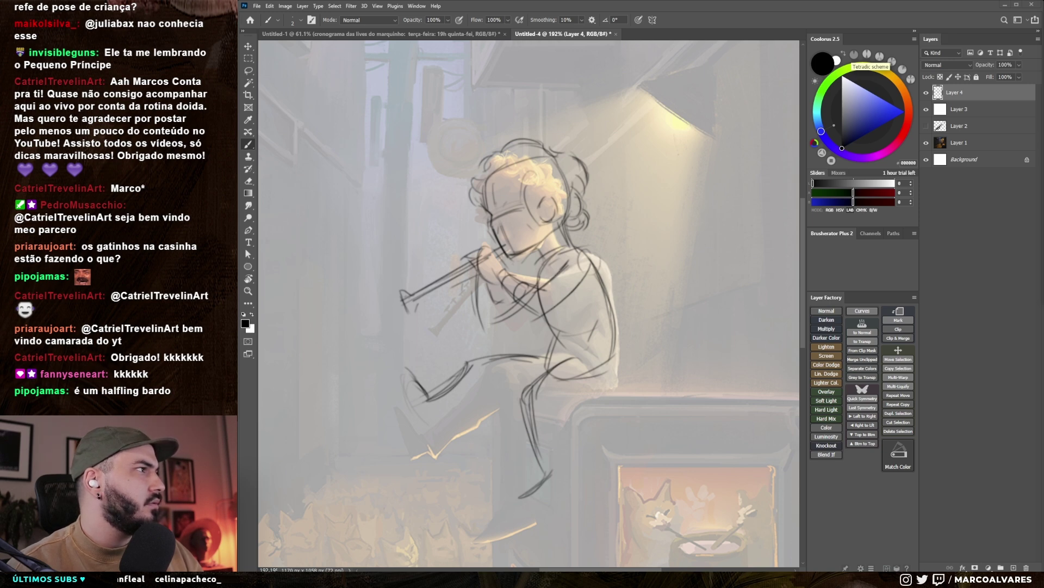
scroll(528, 304, up, 1)
drag(498, 334, 542, 328)
key(e)
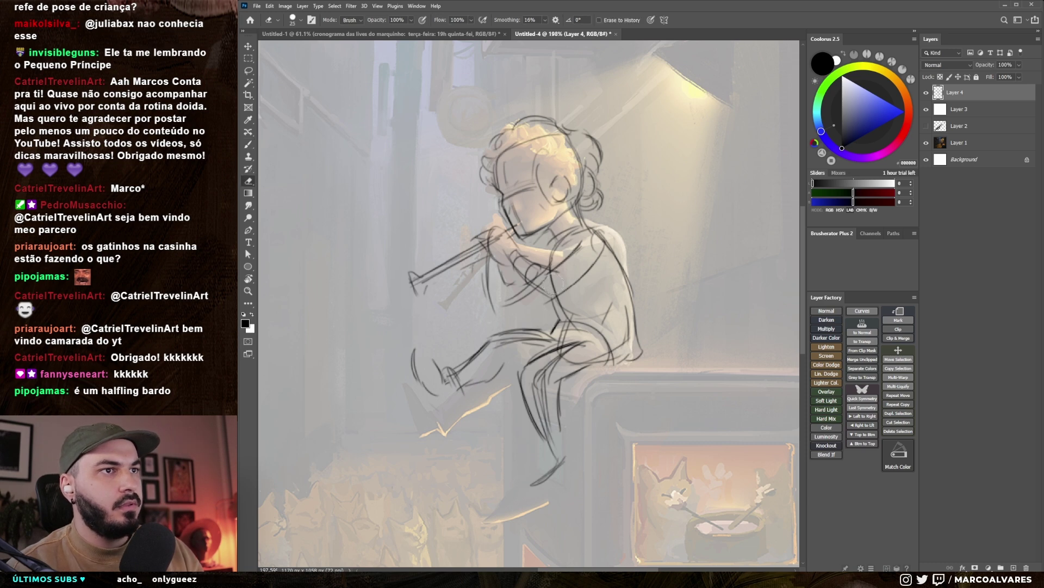
key(b)
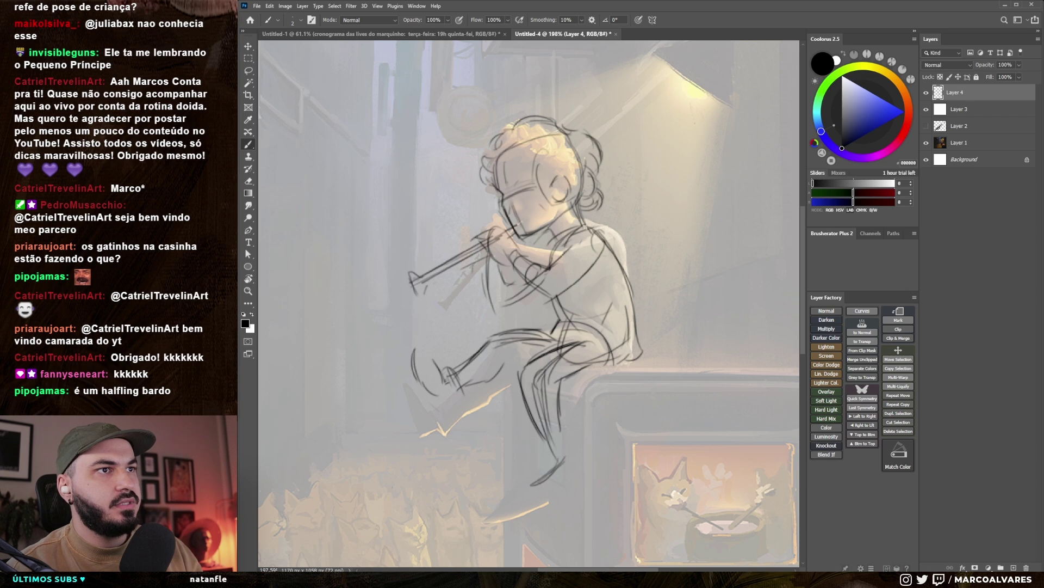
scroll(580, 268, down, 3)
scroll(580, 268, down, 3)
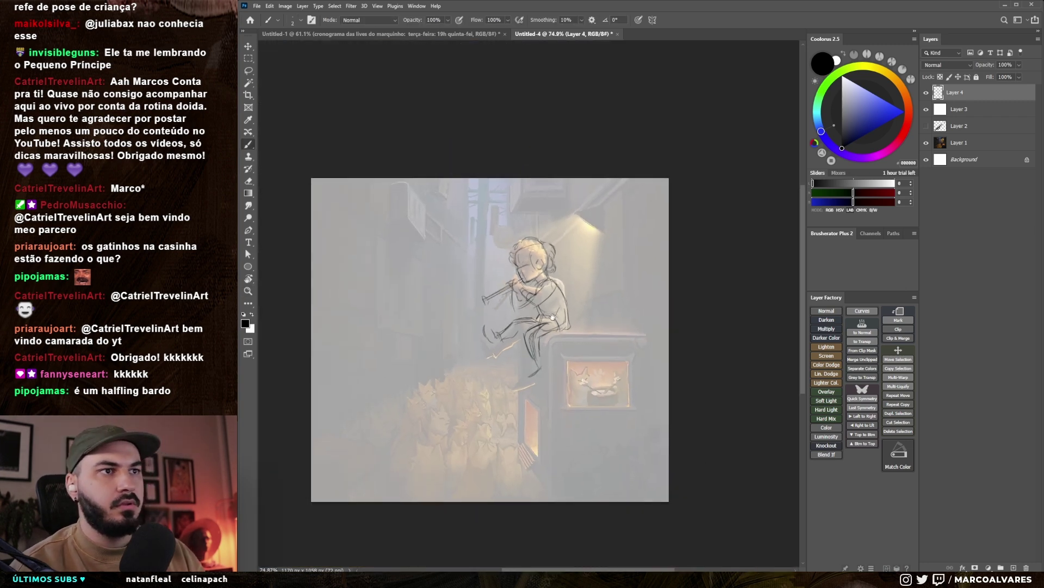
scroll(579, 268, down, 2)
click(927, 92)
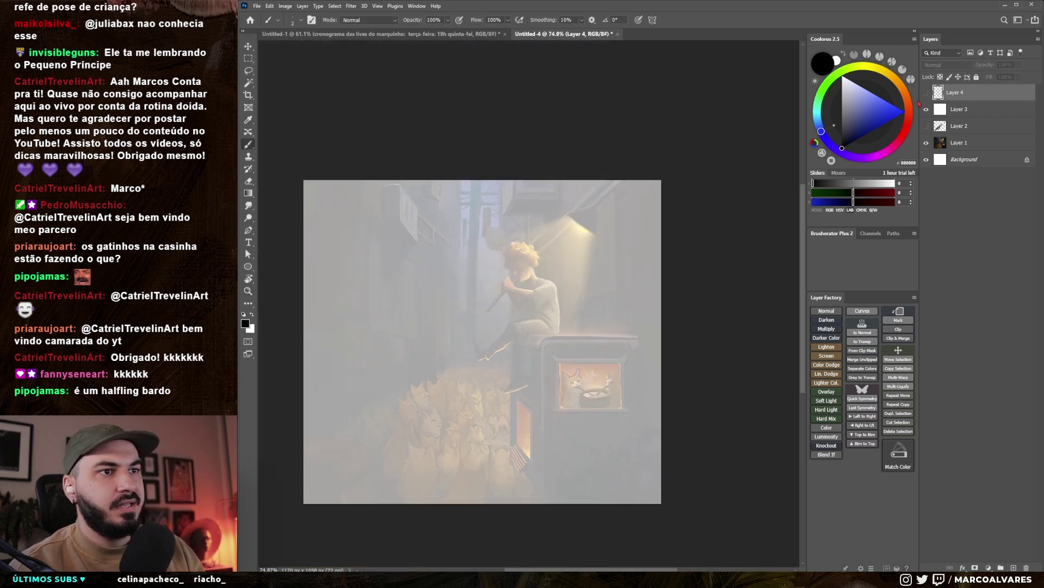
scroll(552, 312, up, 3)
click(925, 93)
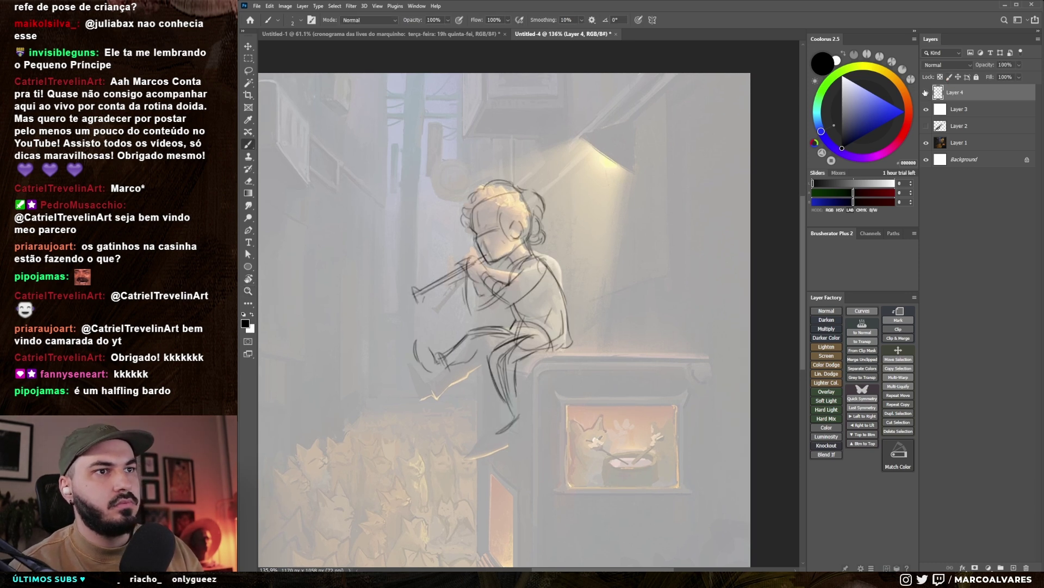
click(927, 93)
click(926, 92)
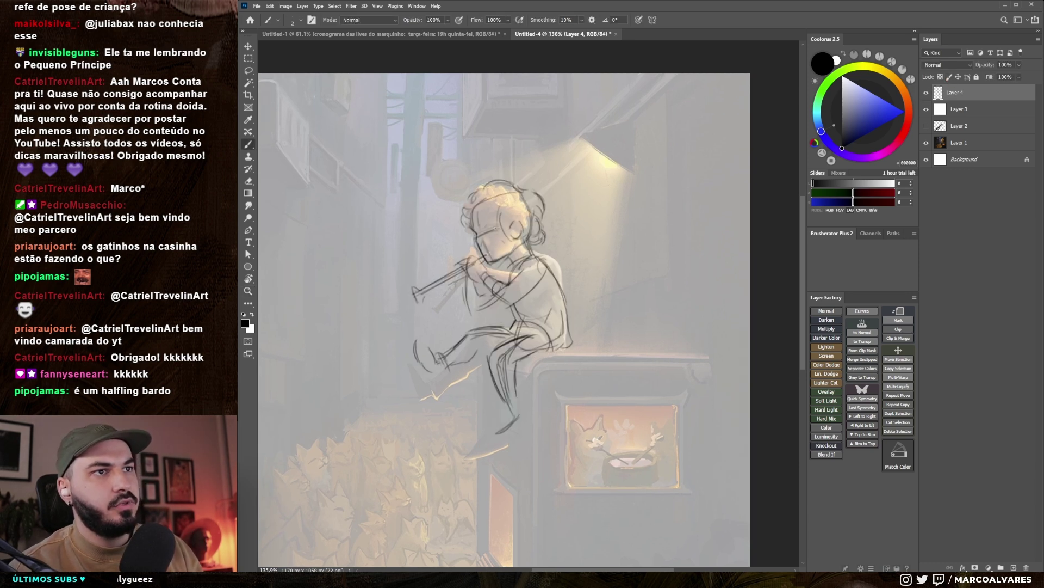
scroll(501, 250, up, 1)
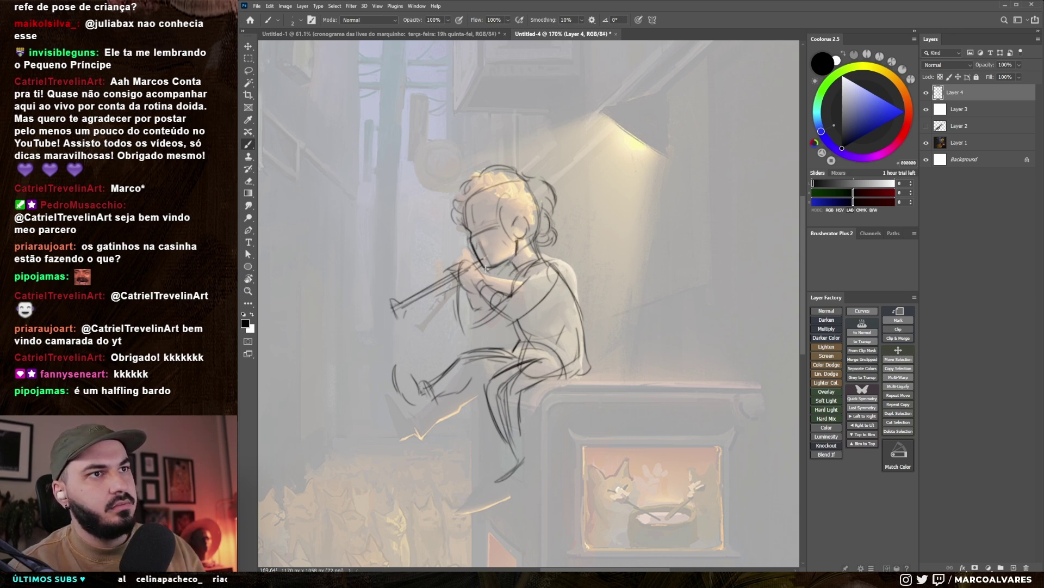
scroll(515, 220, down, 2)
scroll(515, 220, down, 2)
key(h)
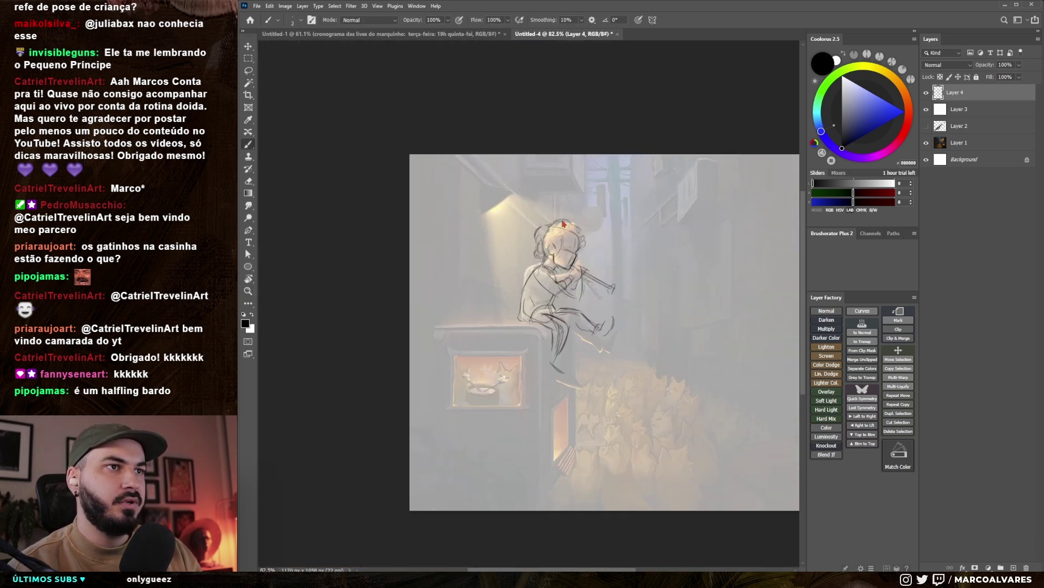
key(h)
key(z)
- Brush light paint over the boy's torso, undo it, and try a lasso around the eye
drag(544, 272, 626, 274)
key(b)
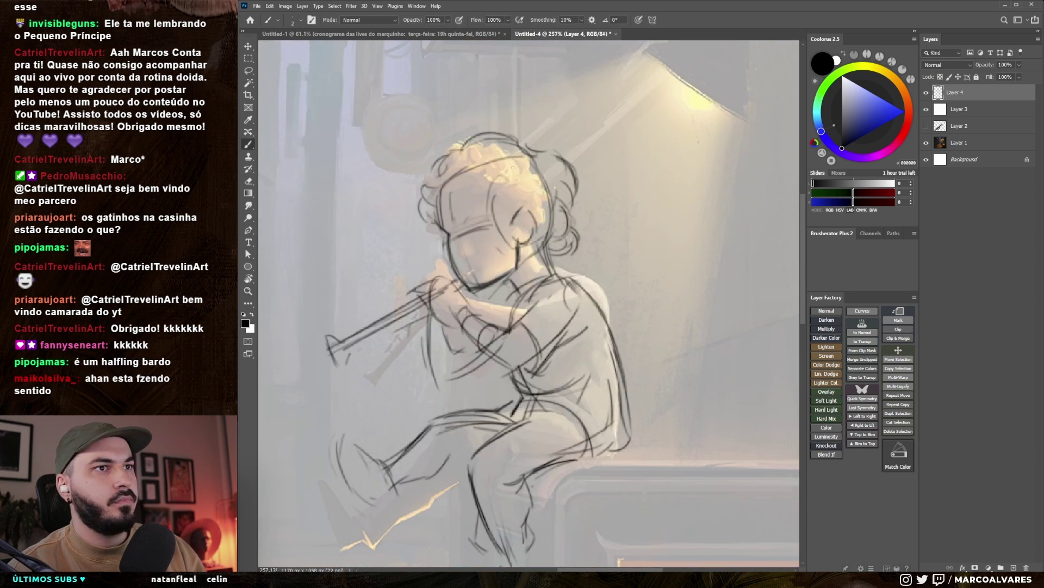
click(926, 93)
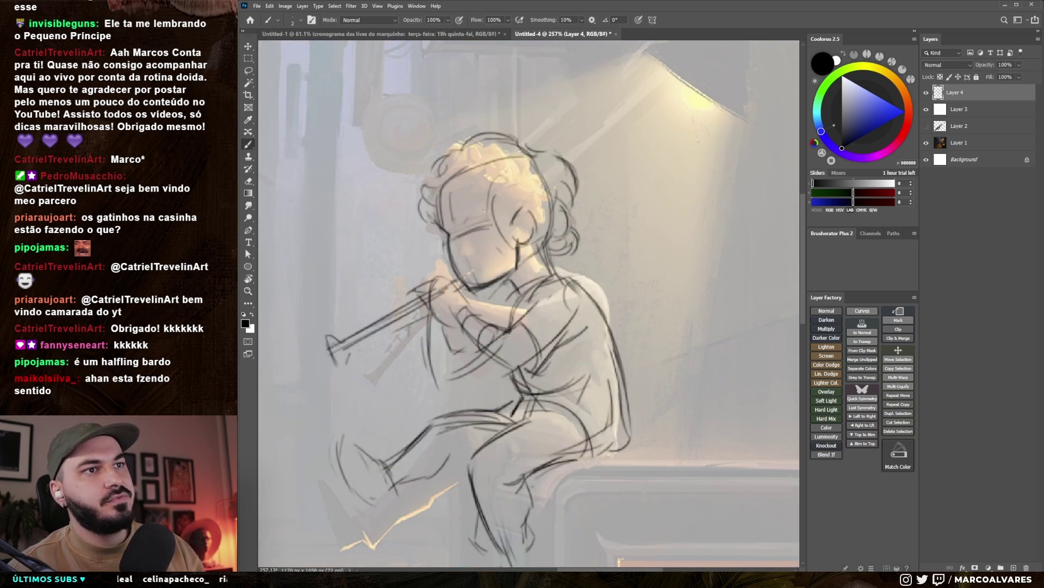
drag(598, 283, 544, 425)
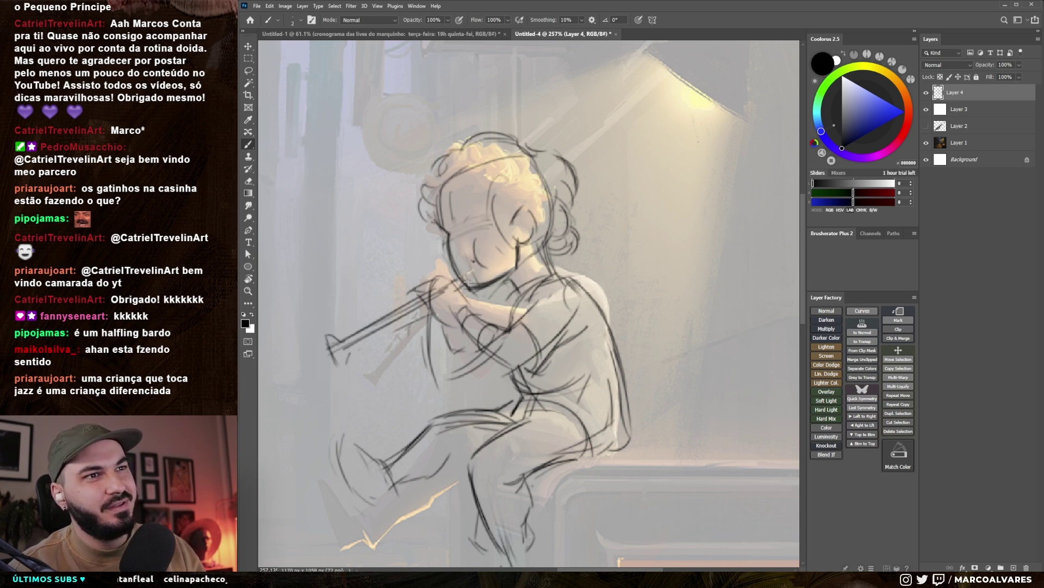
key(e)
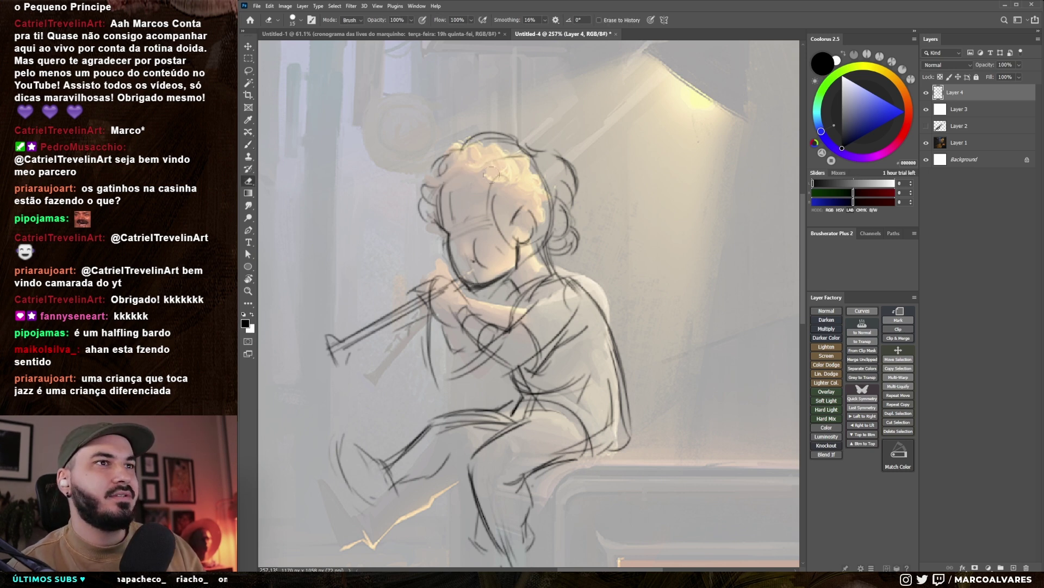
key(ctrl+z)
key(b)
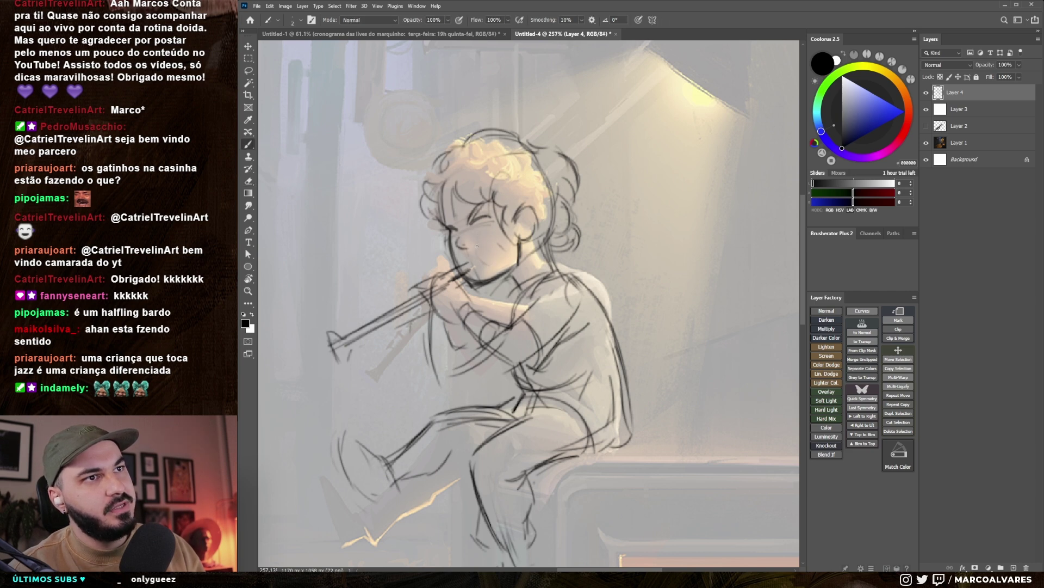
key(l)
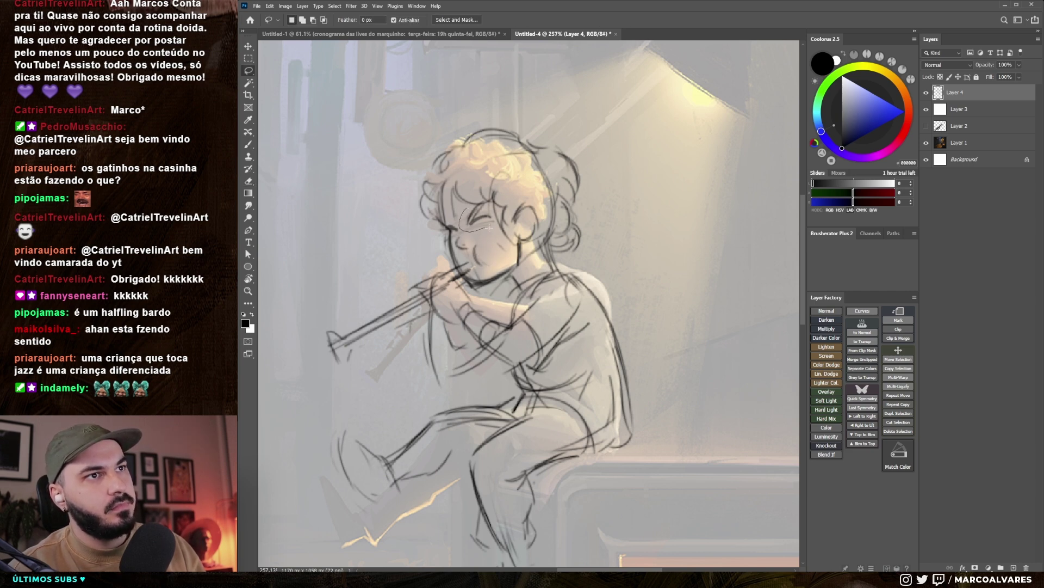
drag(487, 205, 488, 222)
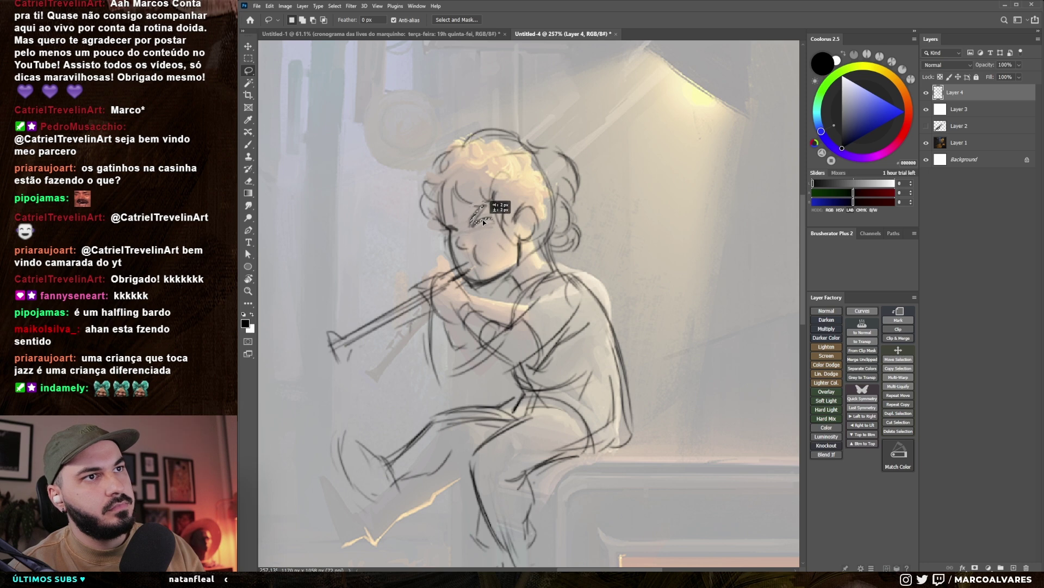
key(ctrl+d)
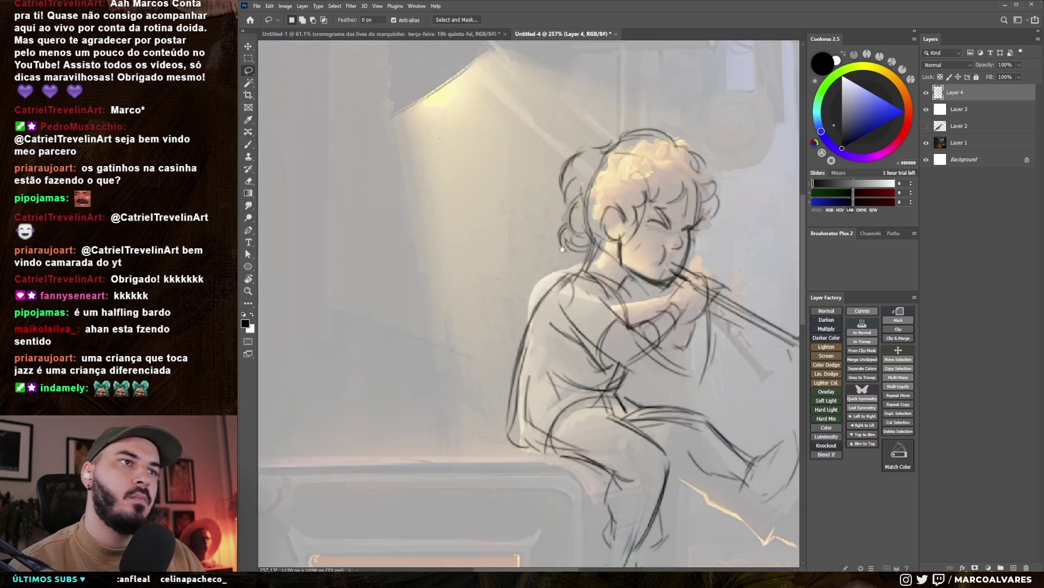
- With the canvas mirrored, redraw the cheek and jaw outline beside the mouthpiece
key(shift+h)
key(b)
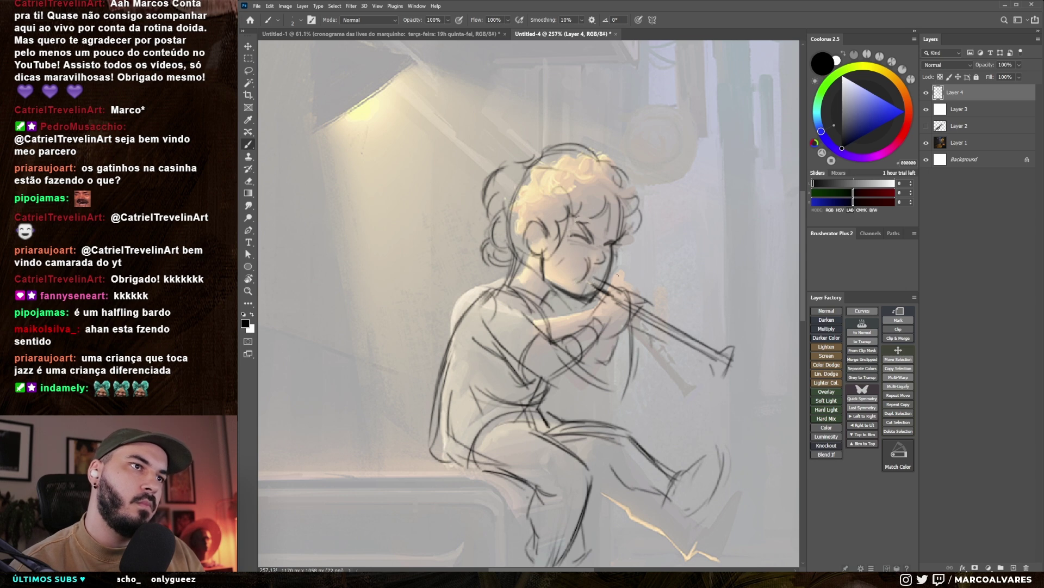
drag(609, 257, 587, 298)
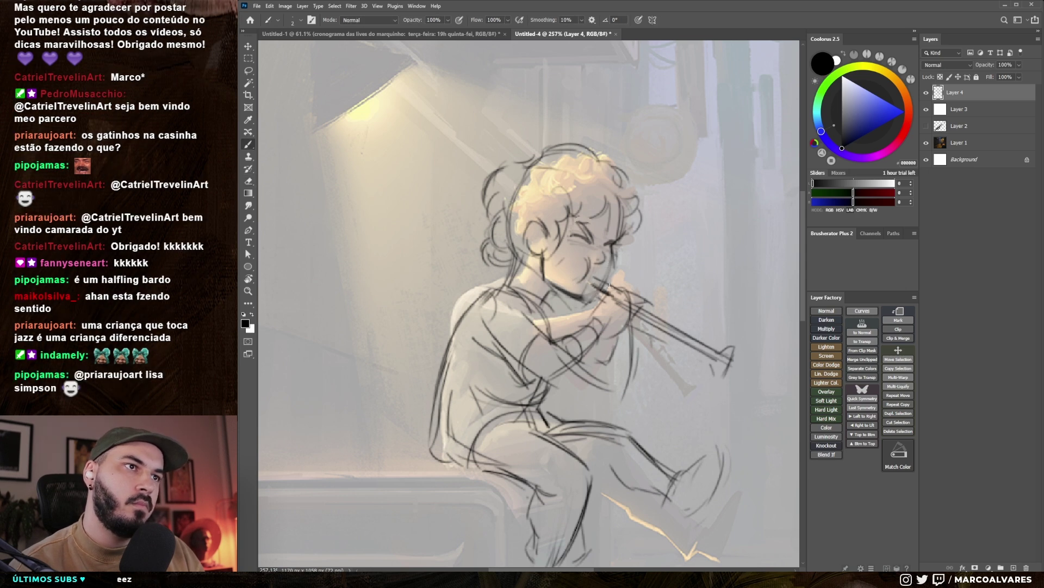
drag(613, 286, 616, 250)
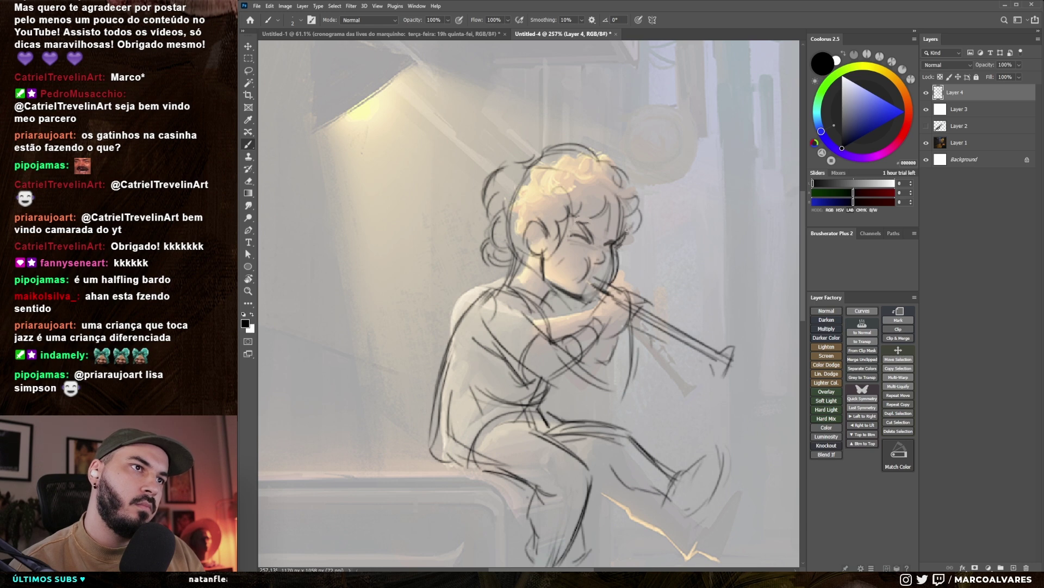
drag(544, 254, 542, 279)
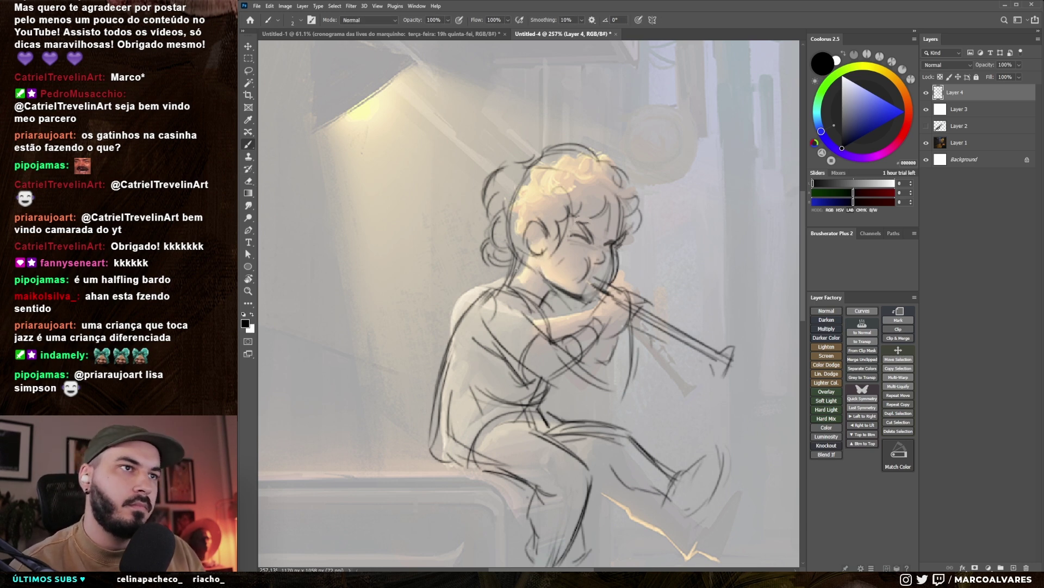
key(e)
key(l)
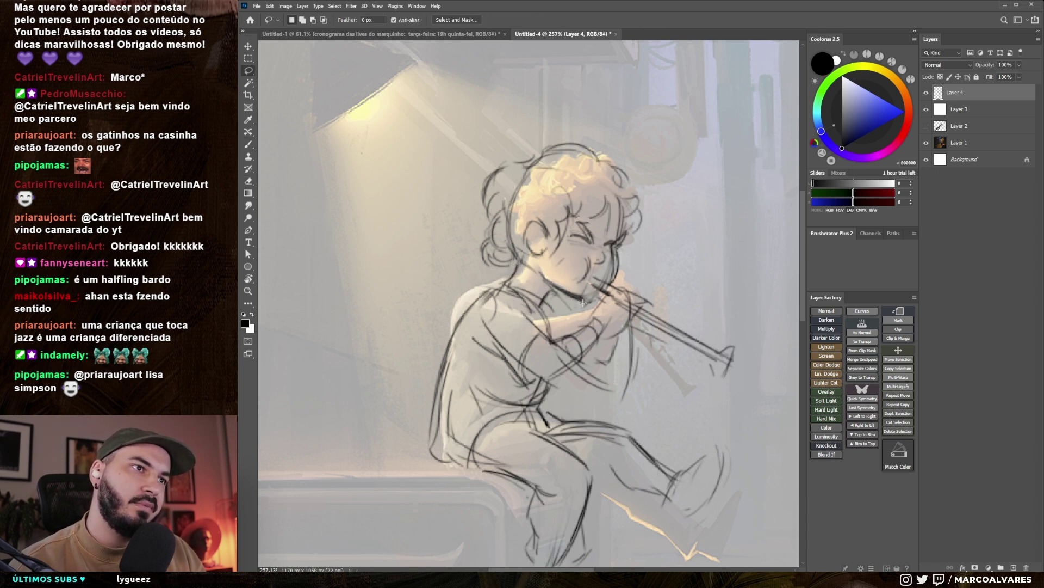
- Lasso the boy's head and rotate it about -9°
drag(613, 282, 599, 280)
key(ctrl+t)
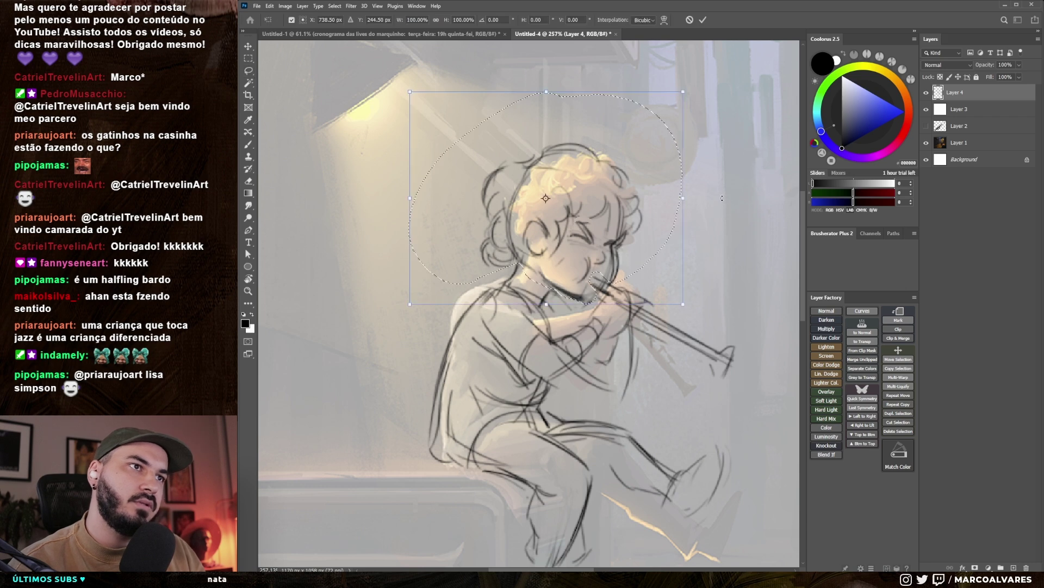
drag(716, 246, 722, 220)
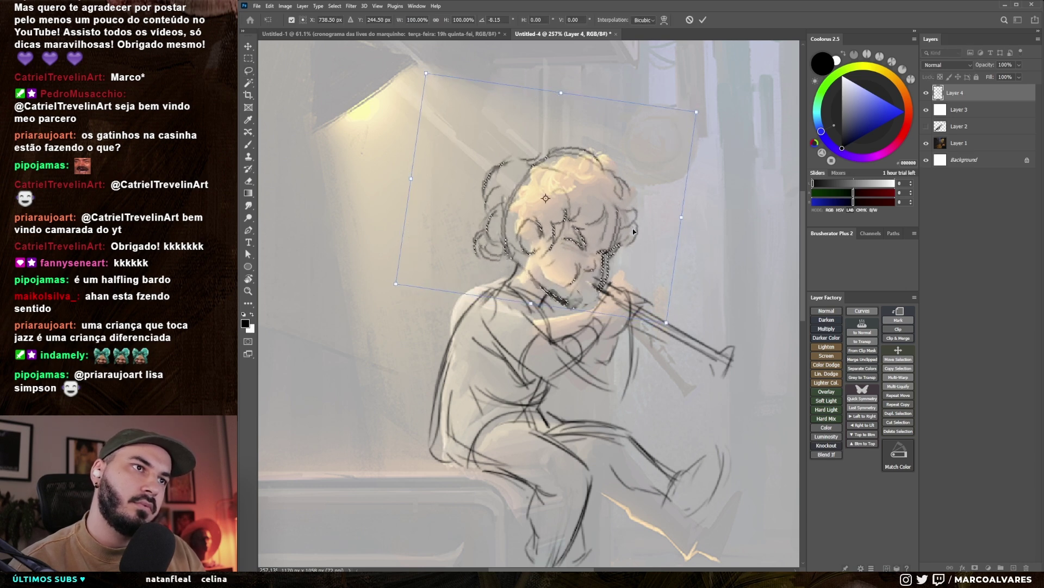
drag(721, 220, 705, 232)
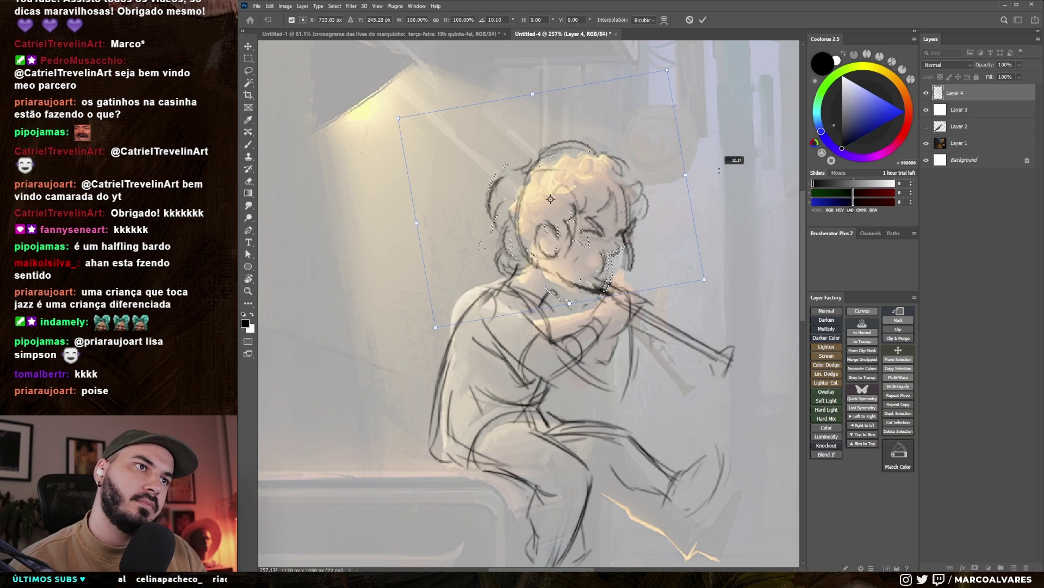
key(Return)
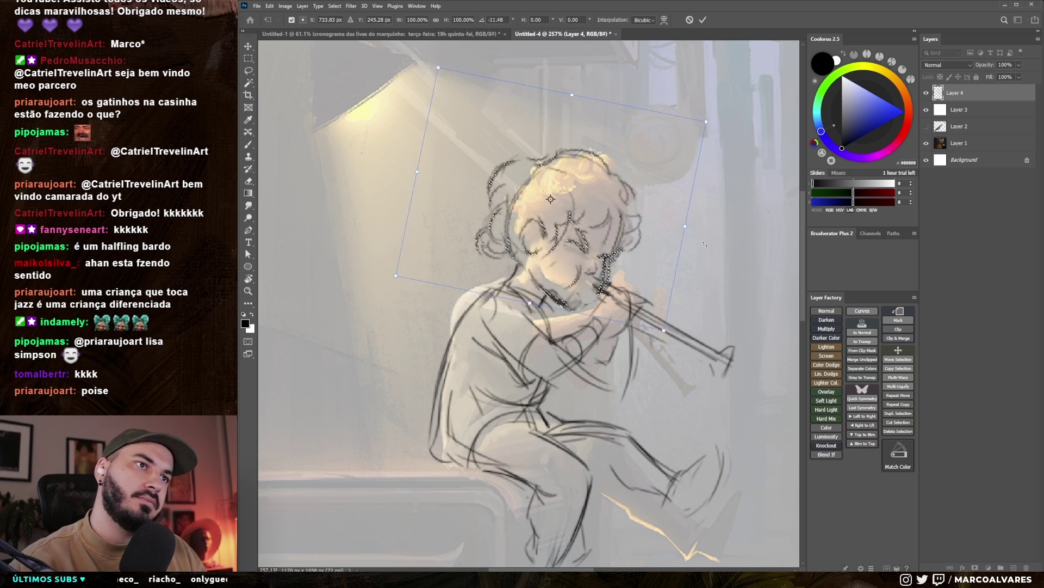
- Erase stray lines near the mouth and hands, then redraw the hand and chin lines
key(e)
drag(599, 280, 603, 299)
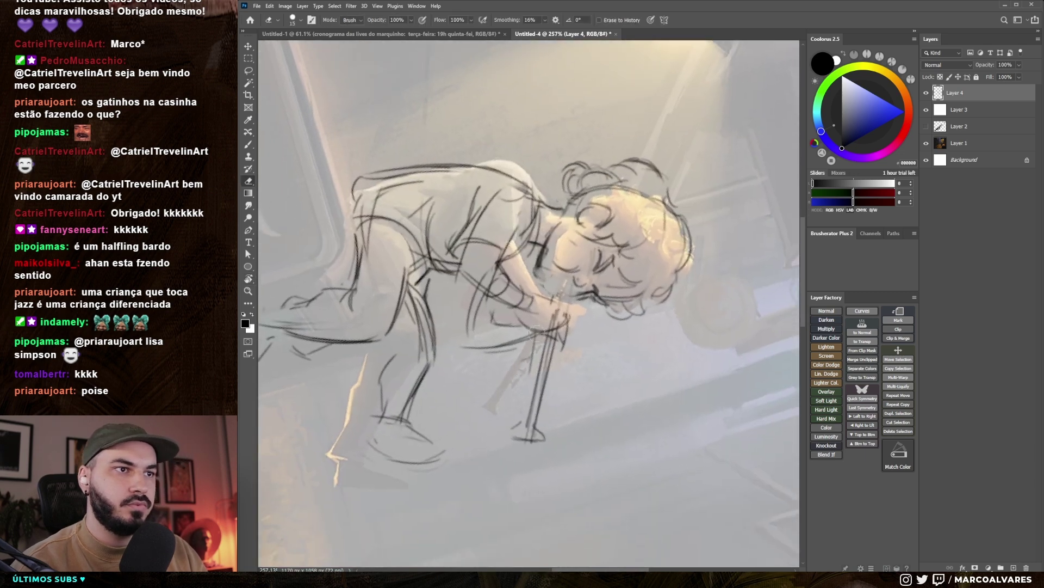
mouse_move(557, 279)
mouse_down()
mouse_move(524, 443)
mouse_move(560, 323)
mouse_up()
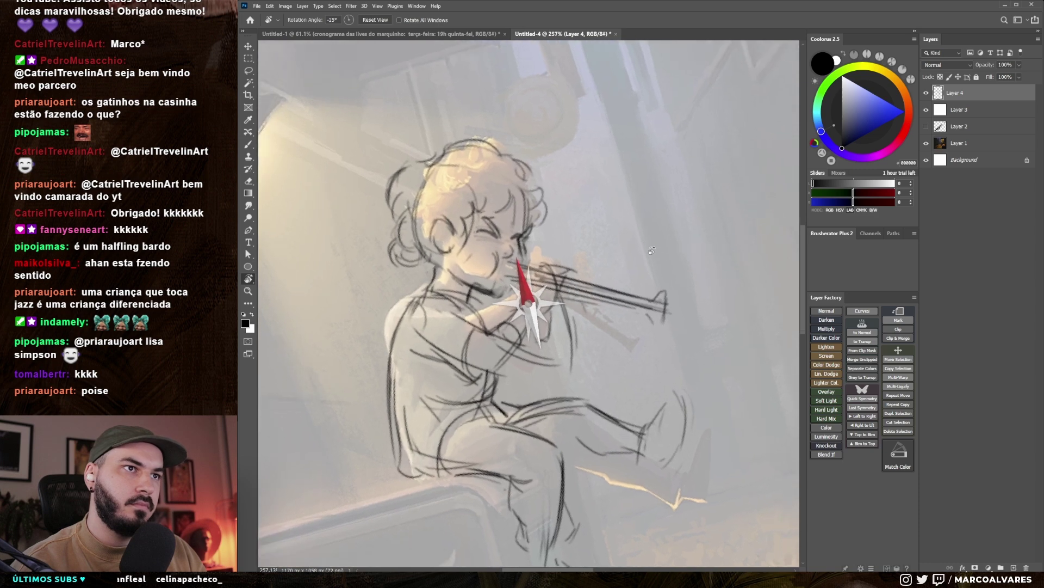
drag(651, 268, 655, 294)
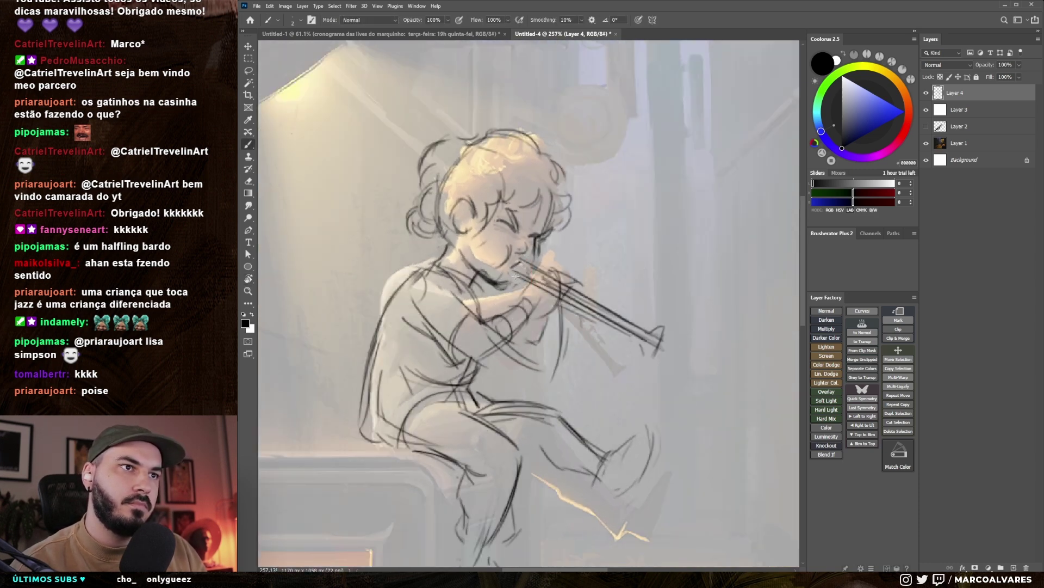
mouse_move(515, 276)
mouse_down()
mouse_move(487, 280)
mouse_move(521, 270)
mouse_up()
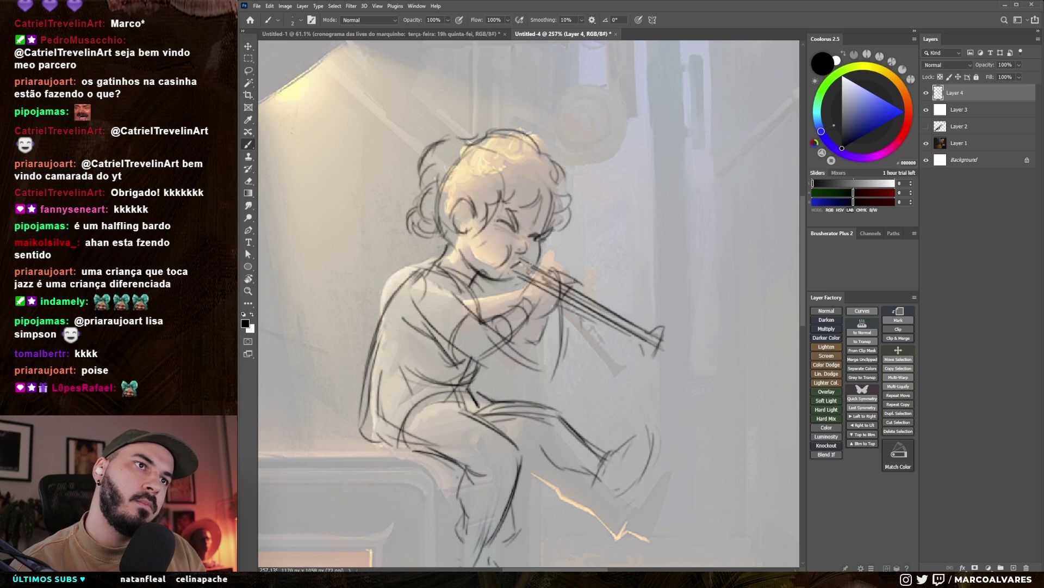
scroll(513, 281, down, 5)
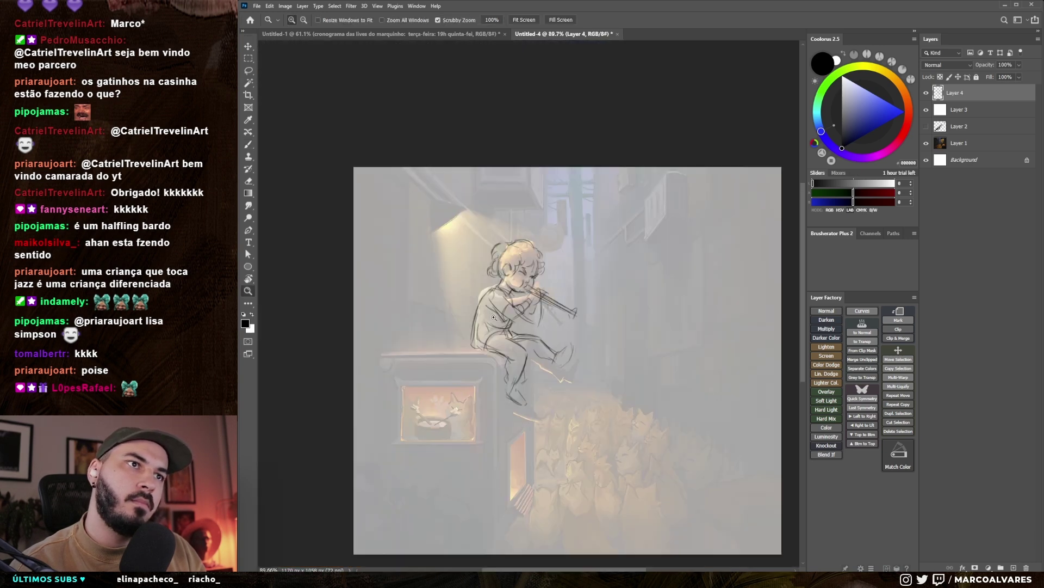
drag(665, 275, 628, 276)
scroll(625, 276, up, 4)
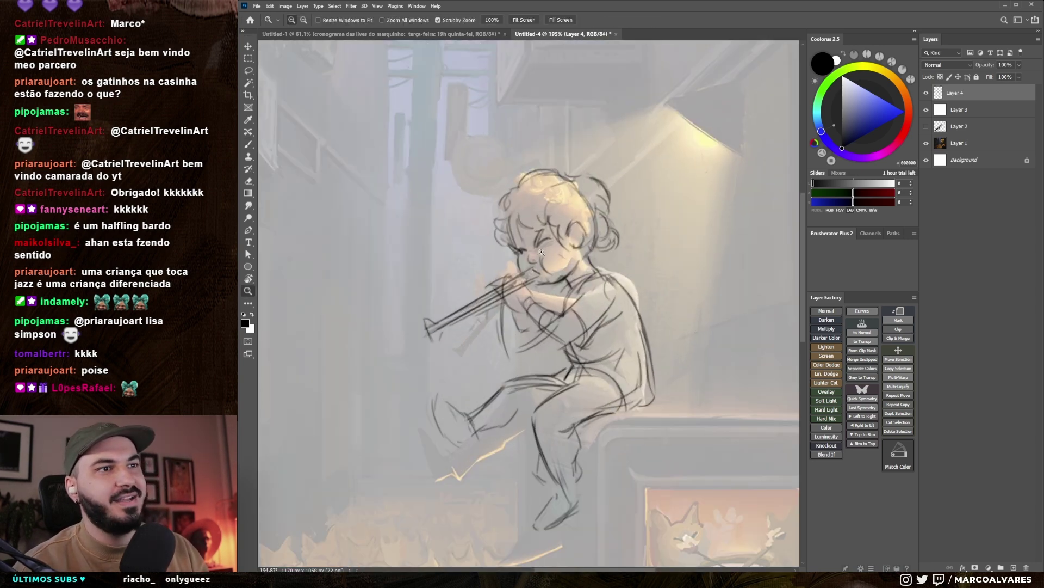
- Sketch new lines along the top of the boy's curly hair
scroll(583, 319, down, 3)
scroll(564, 275, up, 3)
key(b)
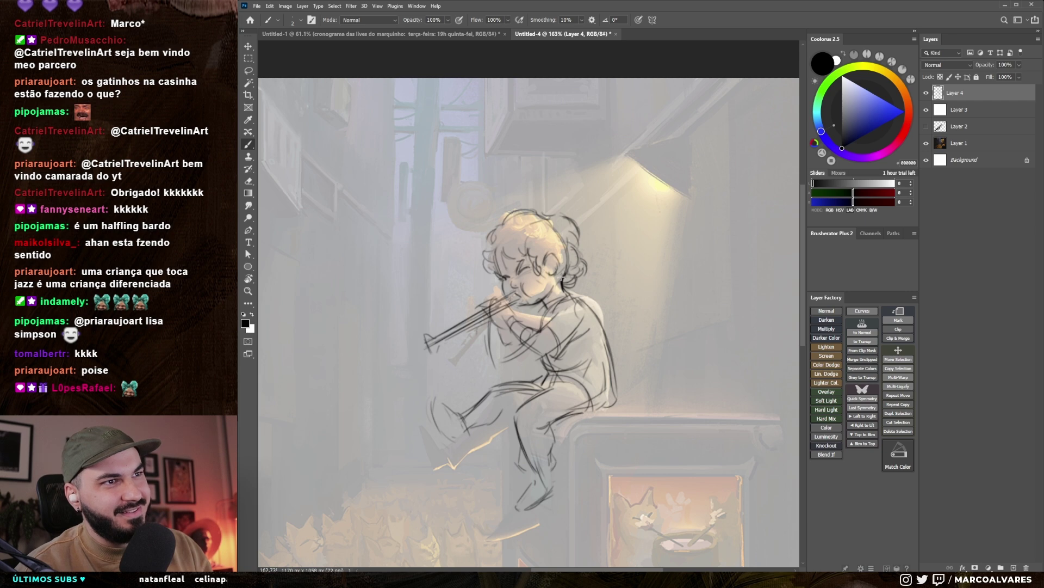
scroll(556, 269, up, 3)
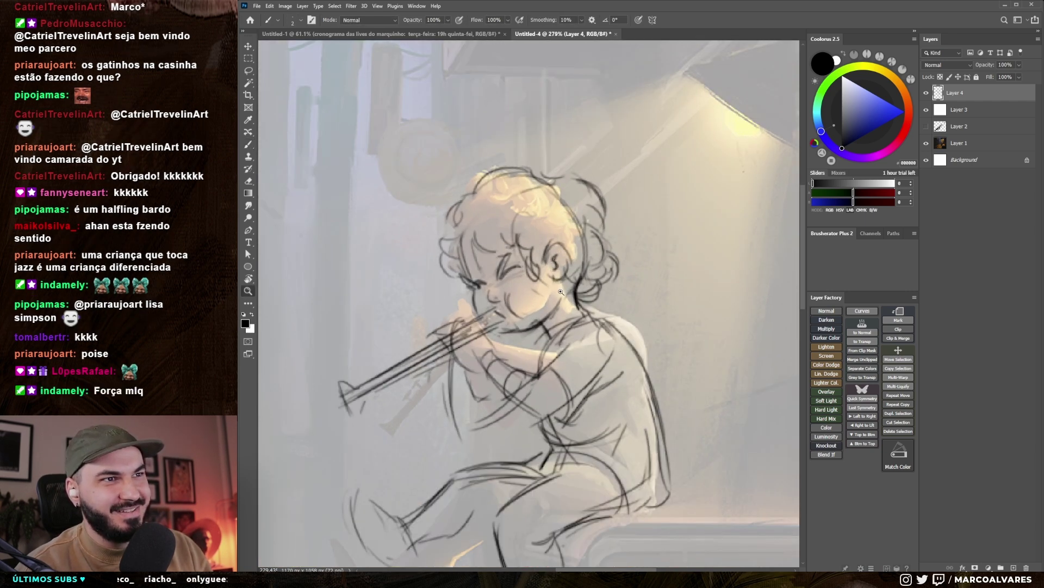
scroll(554, 261, down, 3)
scroll(540, 260, up, 3)
drag(548, 251, 546, 247)
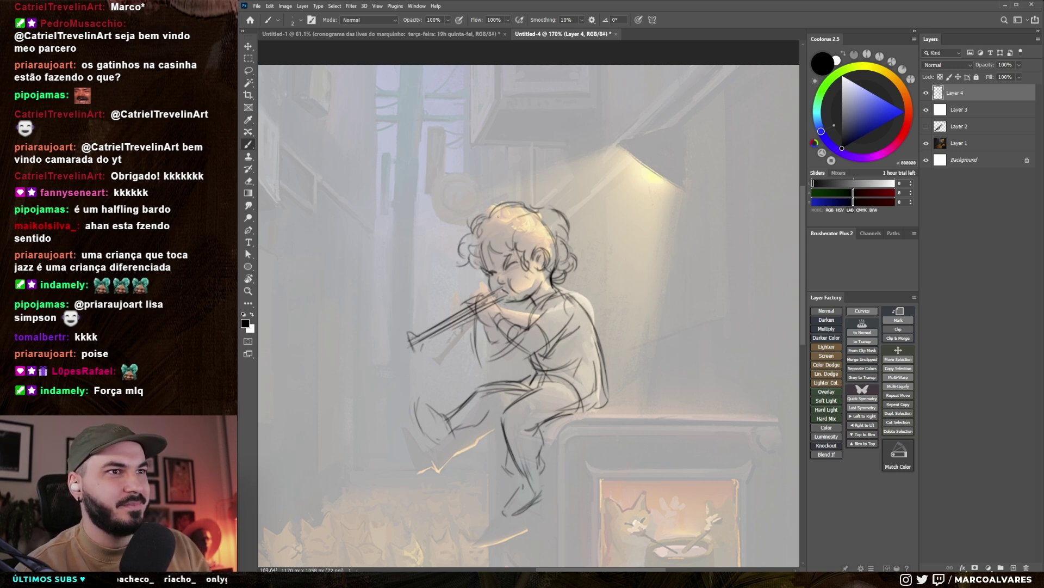
drag(483, 208, 530, 193)
key(e)
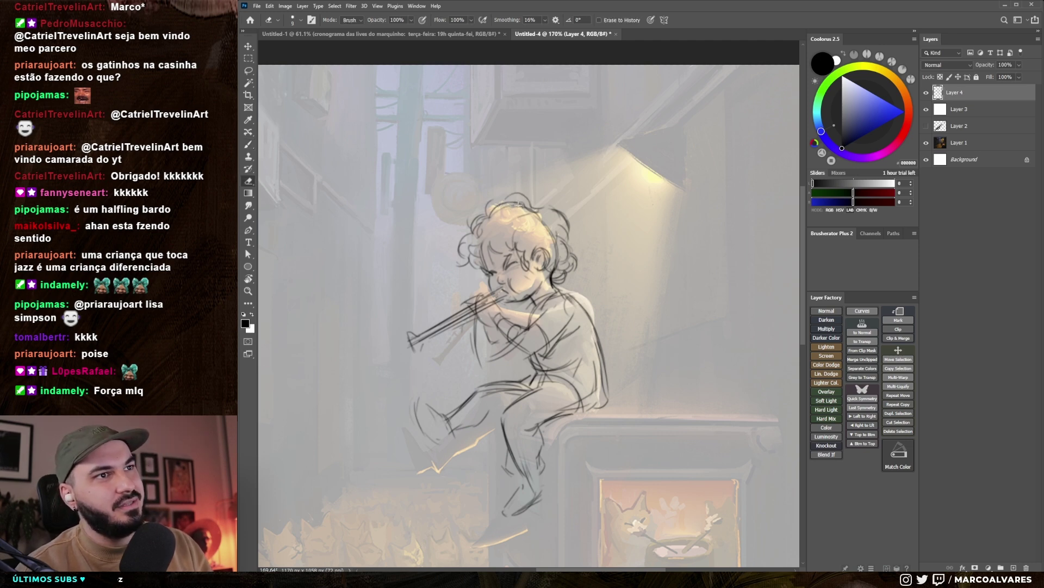
key(b)
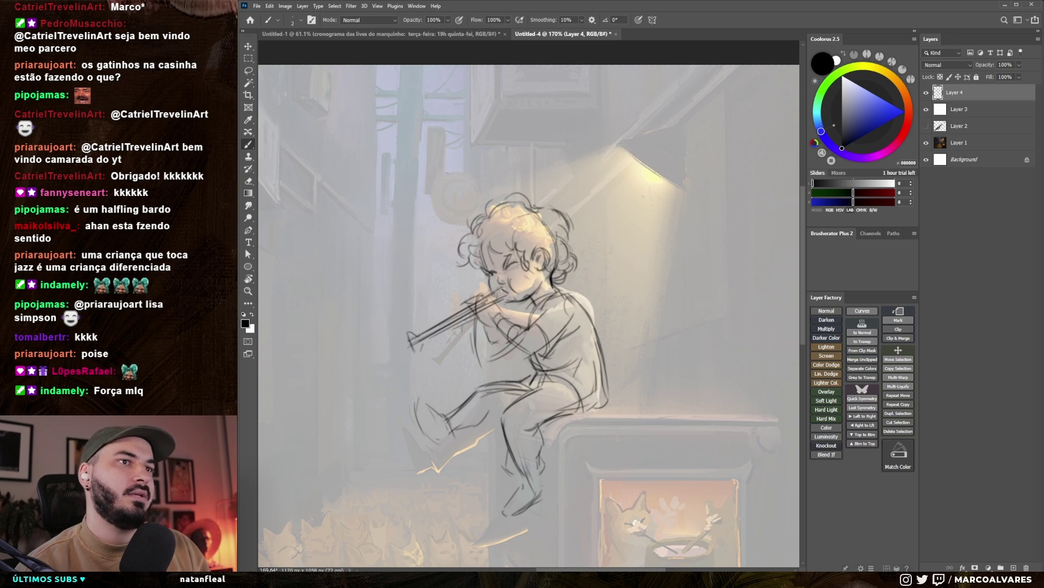
- Toggle Layer 4's visibility to compare with the painting, then add a stroke across the lap
click(927, 92)
click(926, 94)
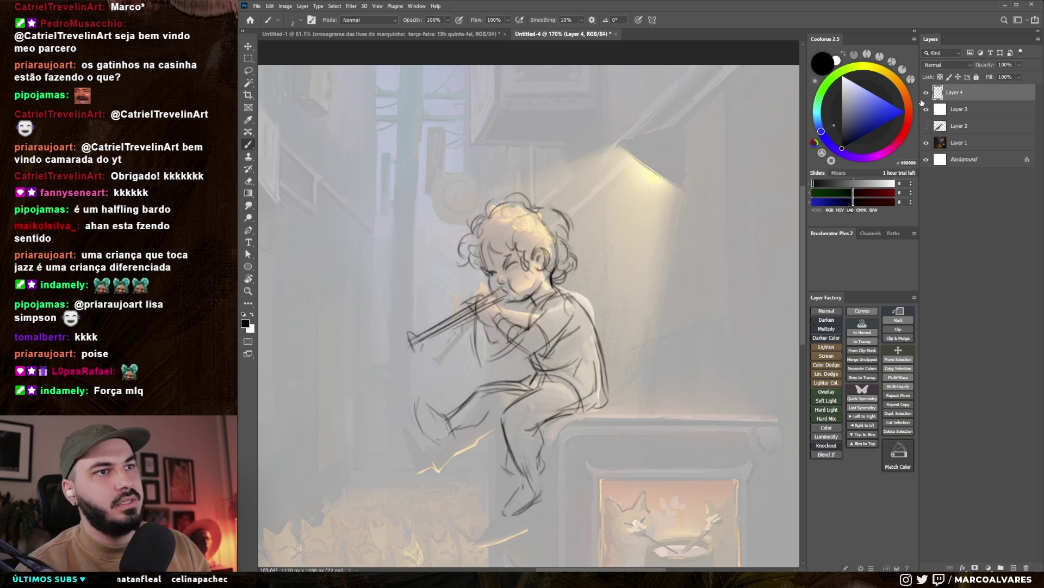
click(925, 93)
click(927, 93)
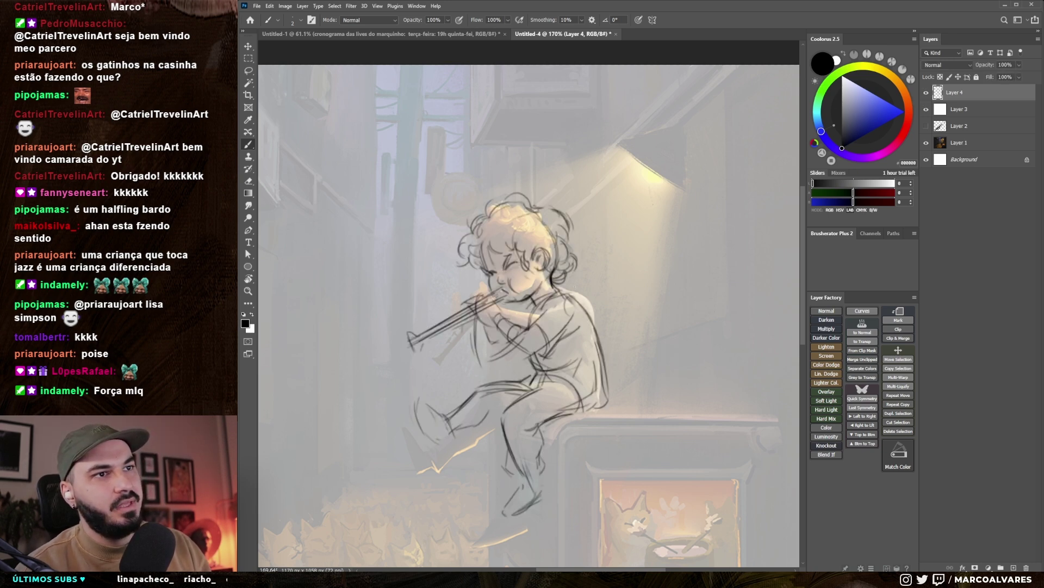
scroll(528, 304, down, 2)
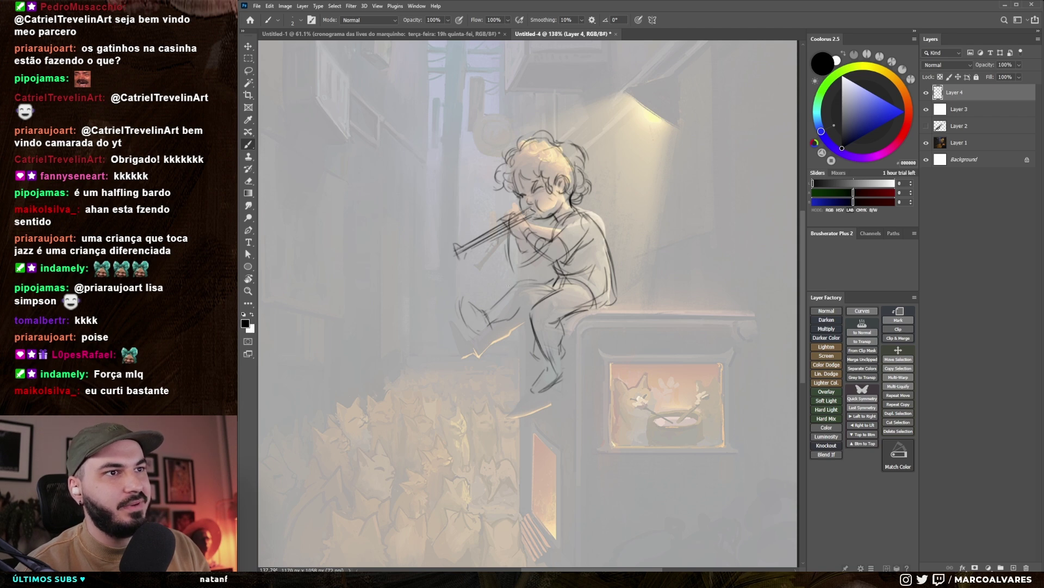
drag(508, 283, 555, 280)
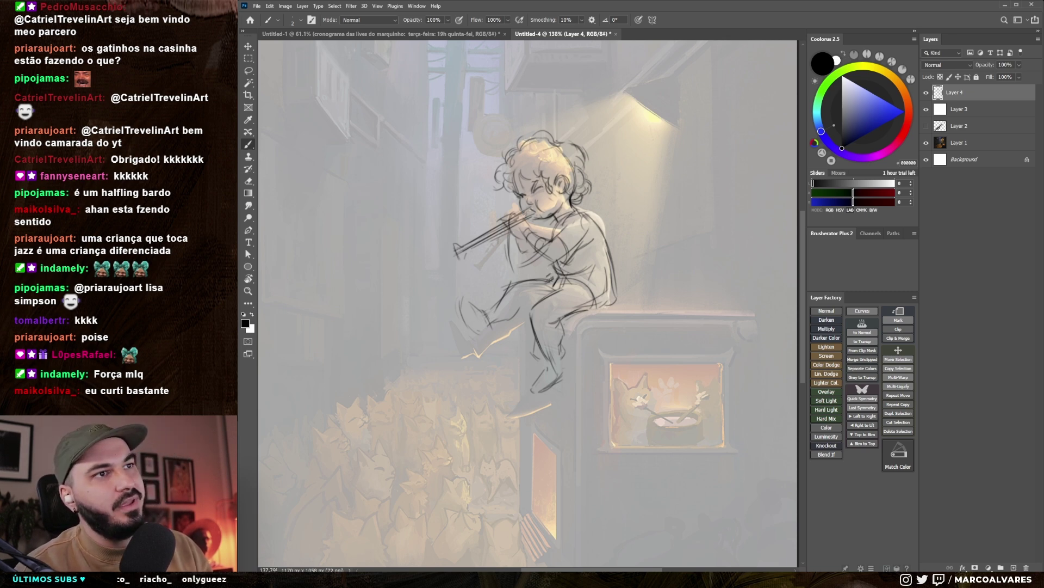
key(ctrl+minus)
key(h)
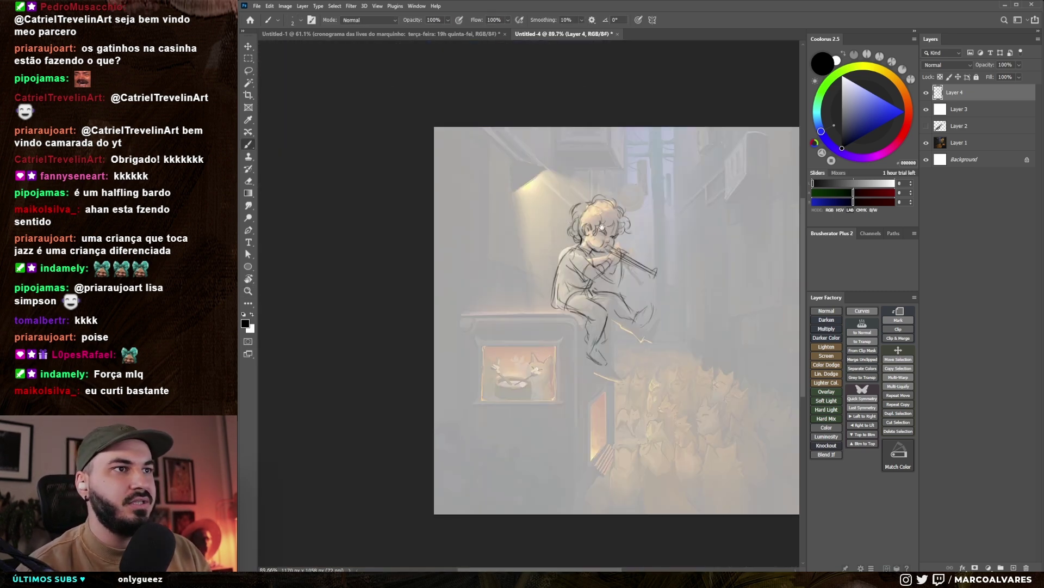
key(h)
scroll(617, 318, up, 3)
key(e)
key(b)
drag(605, 262, 609, 320)
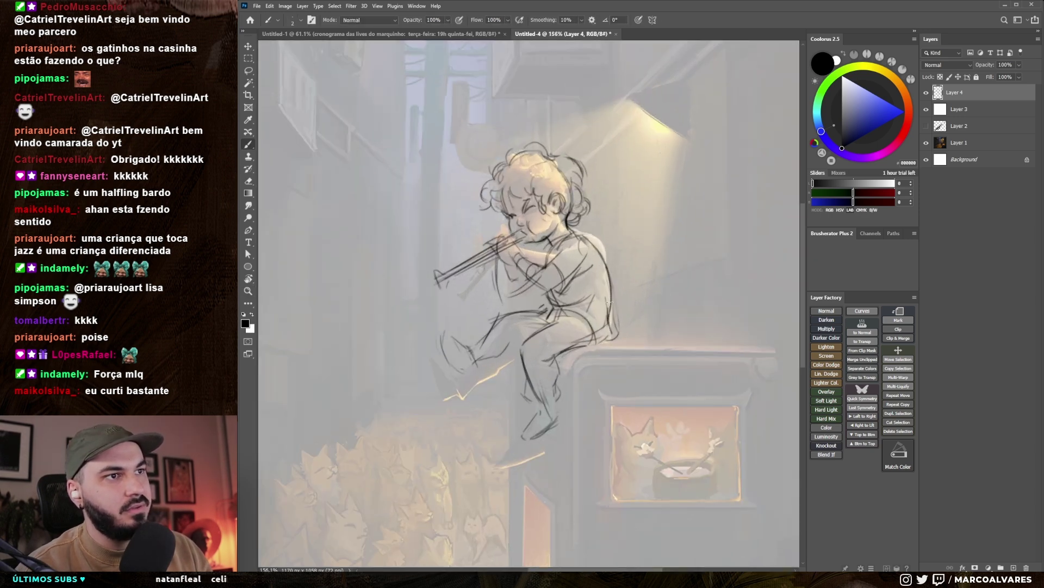
scroll(595, 247, down, 5)
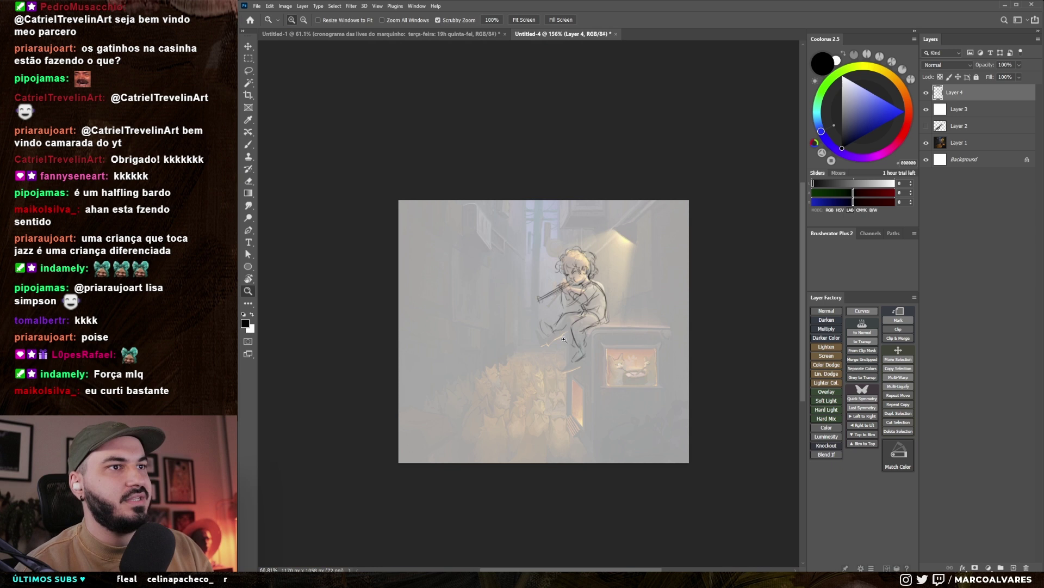
scroll(593, 271, down, 1)
scroll(593, 271, up, 3)
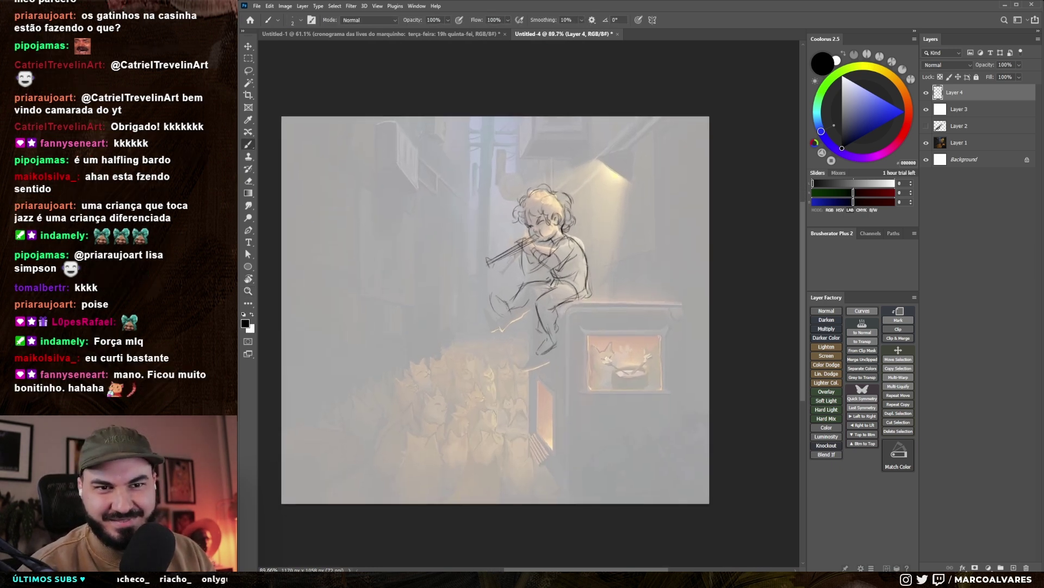
scroll(493, 299, up, 1)
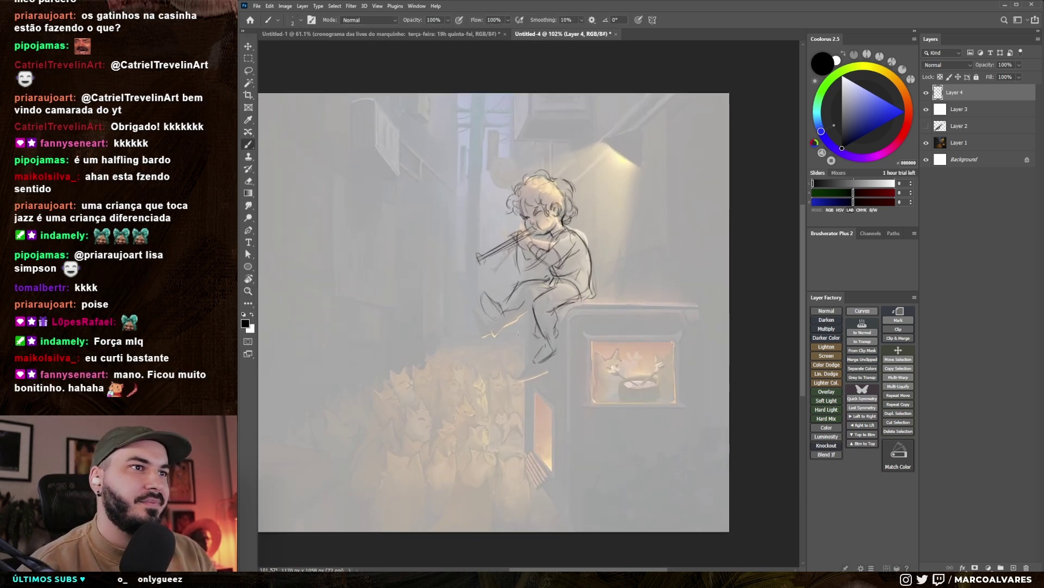
drag(544, 275, 572, 249)
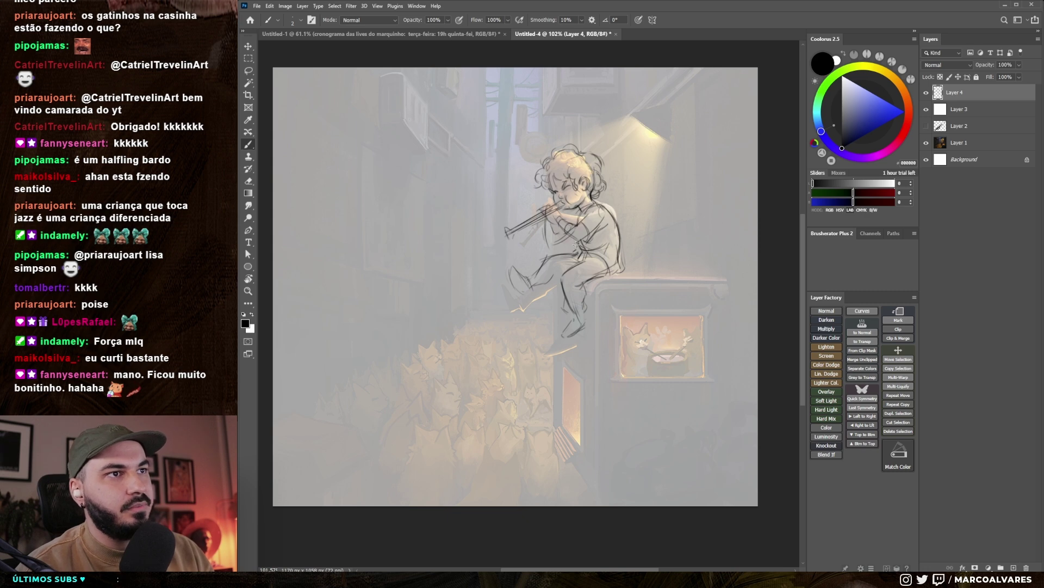
scroll(567, 292, up, 2)
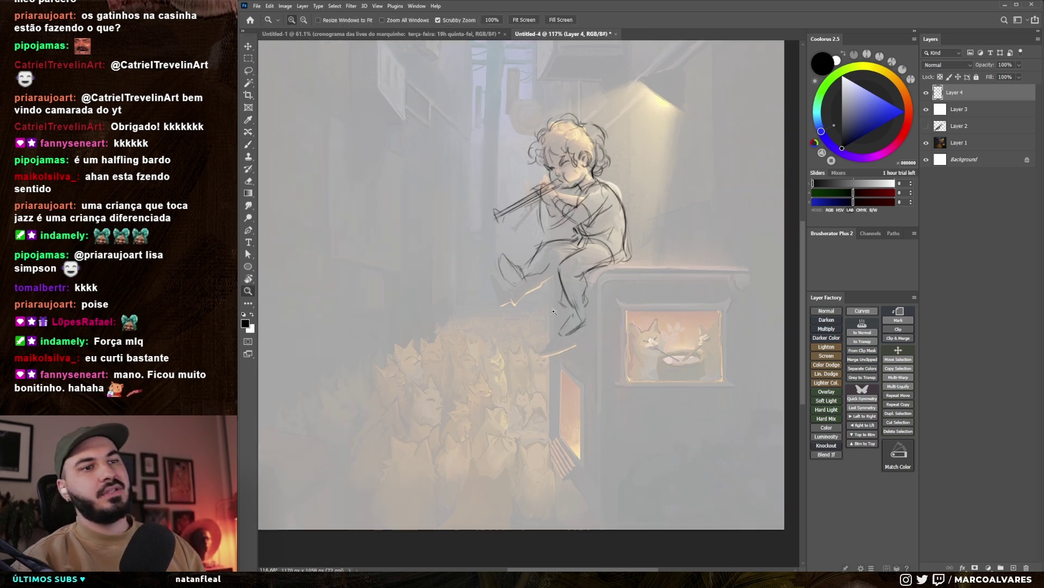
drag(572, 380, 577, 375)
key(ctrl+z)
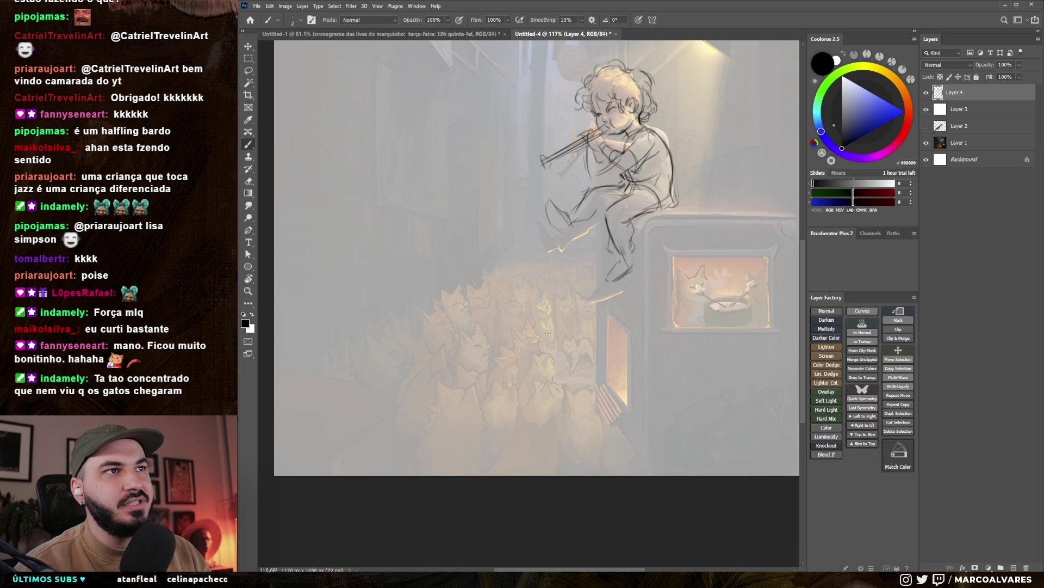
drag(557, 341, 525, 390)
mouse_move(574, 241)
mouse_down()
mouse_move(543, 270)
mouse_move(489, 283)
mouse_up()
key(l)
key(e)
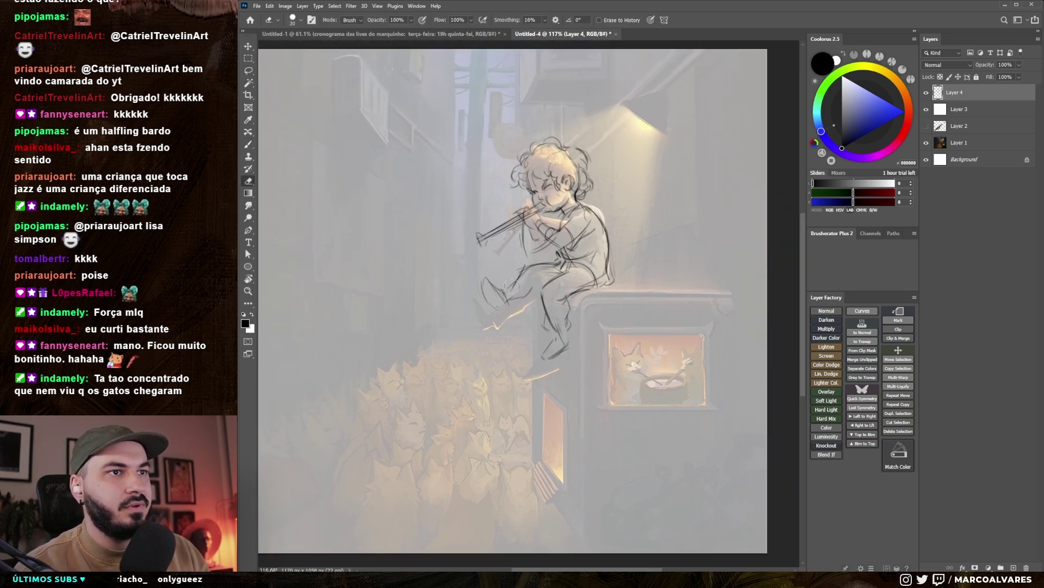
key(b)
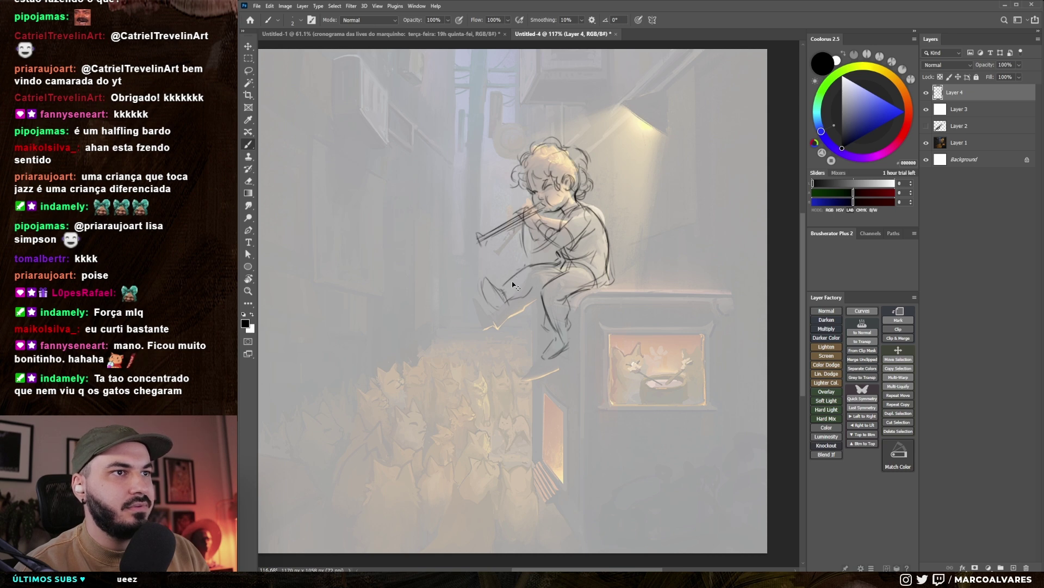
key(l)
drag(492, 262, 541, 290)
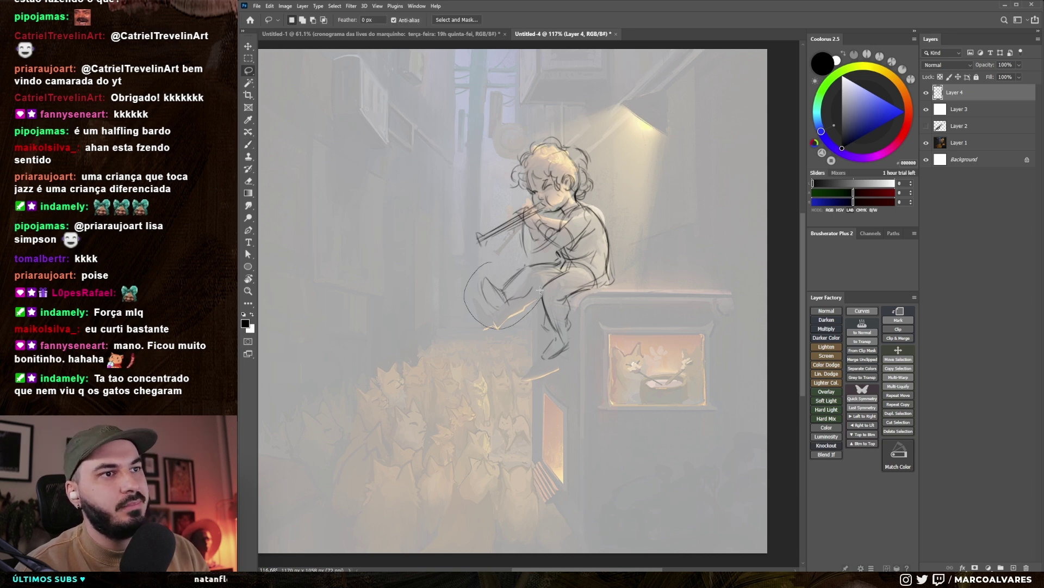
key(ctrl+d)
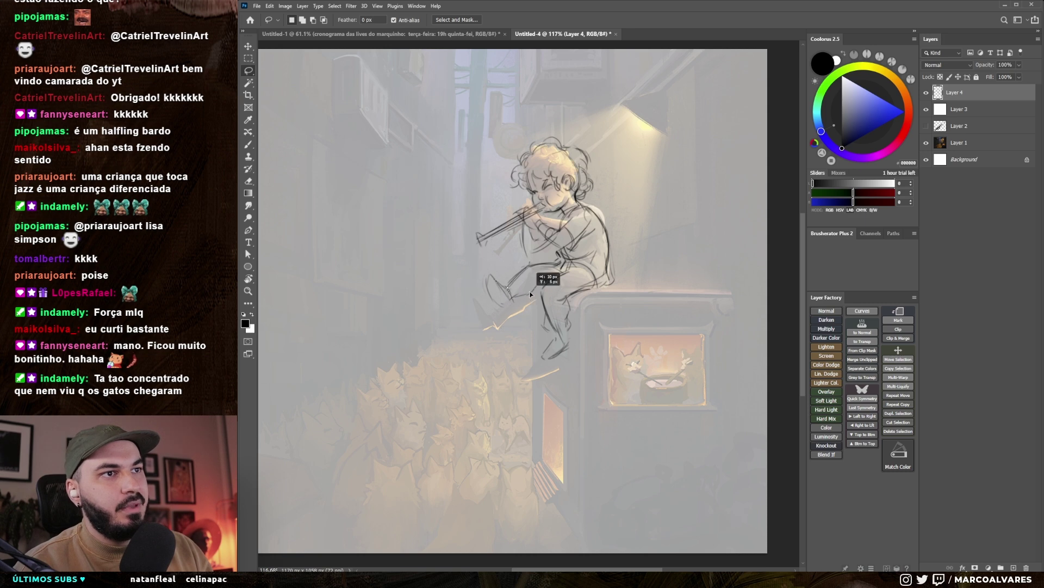
key(b)
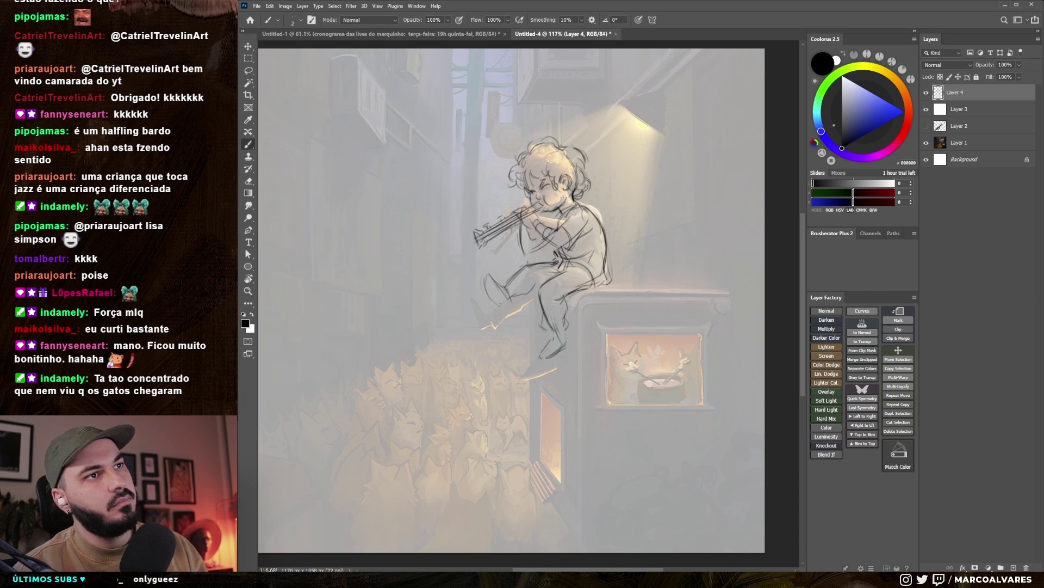
click(926, 93)
click(926, 100)
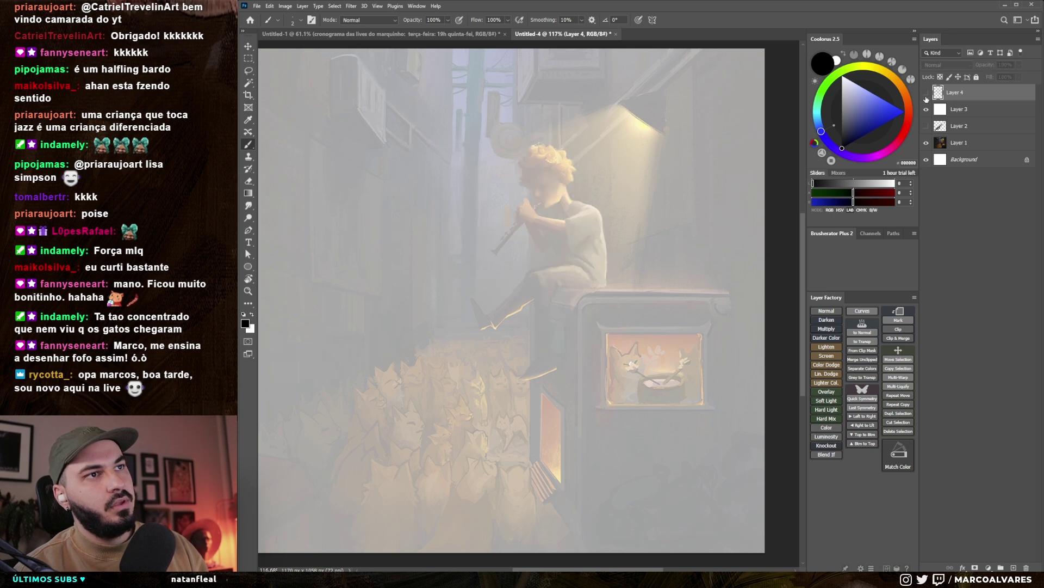
drag(560, 242, 575, 206)
drag(500, 318, 486, 344)
key(ctrl+z)
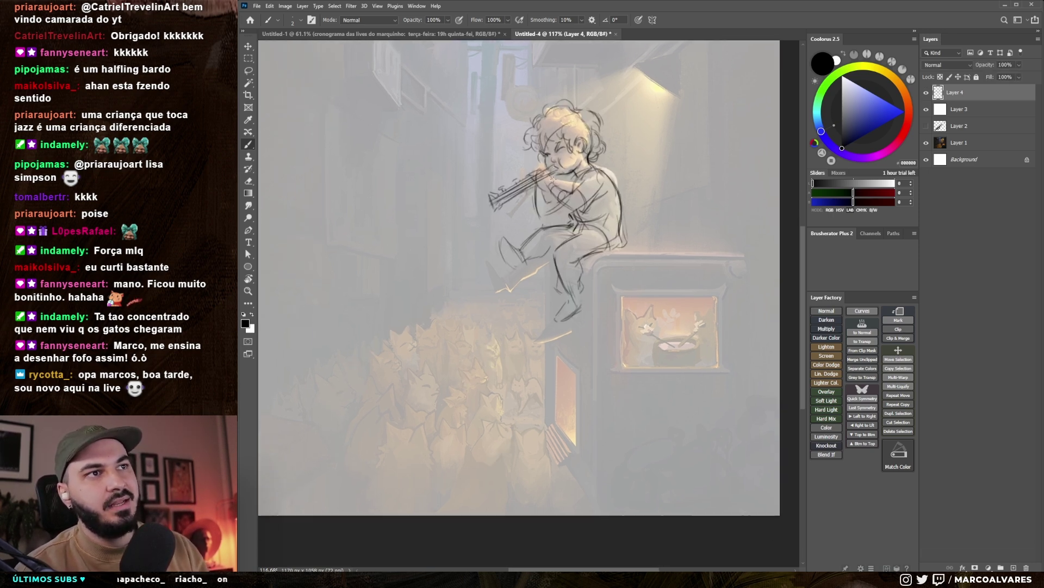
drag(435, 325, 468, 435)
key(ctrl+z)
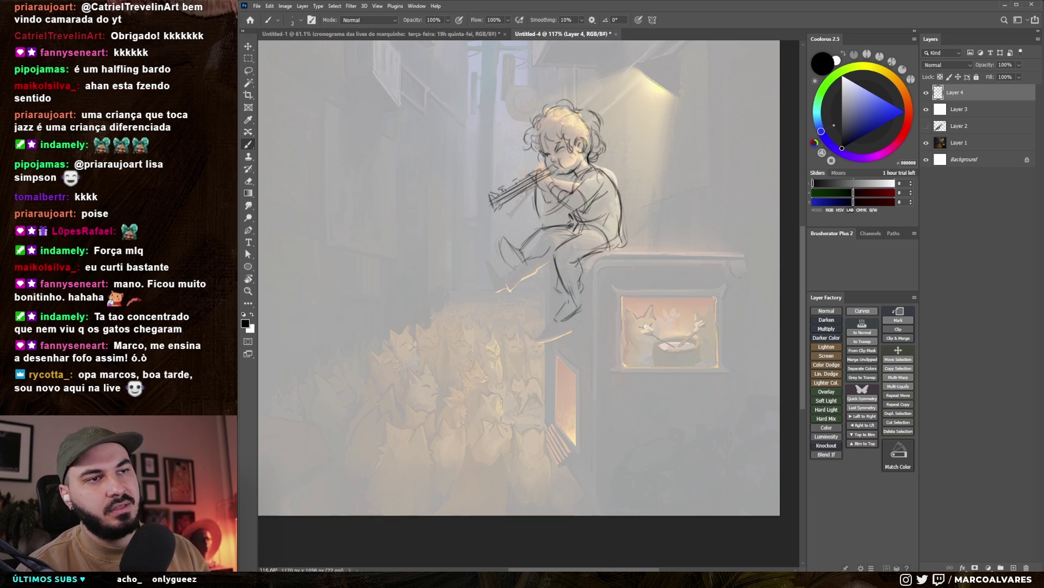
key(z)
mouse_move(522, 370)
mouse_down()
mouse_move(486, 370)
mouse_move(493, 395)
mouse_up()
key(b)
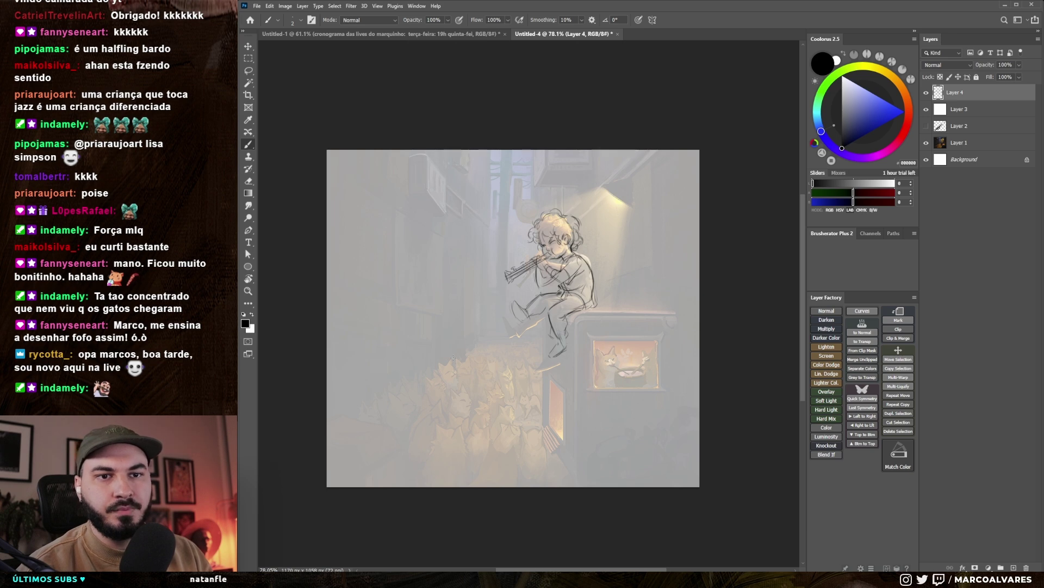
drag(541, 327, 537, 308)
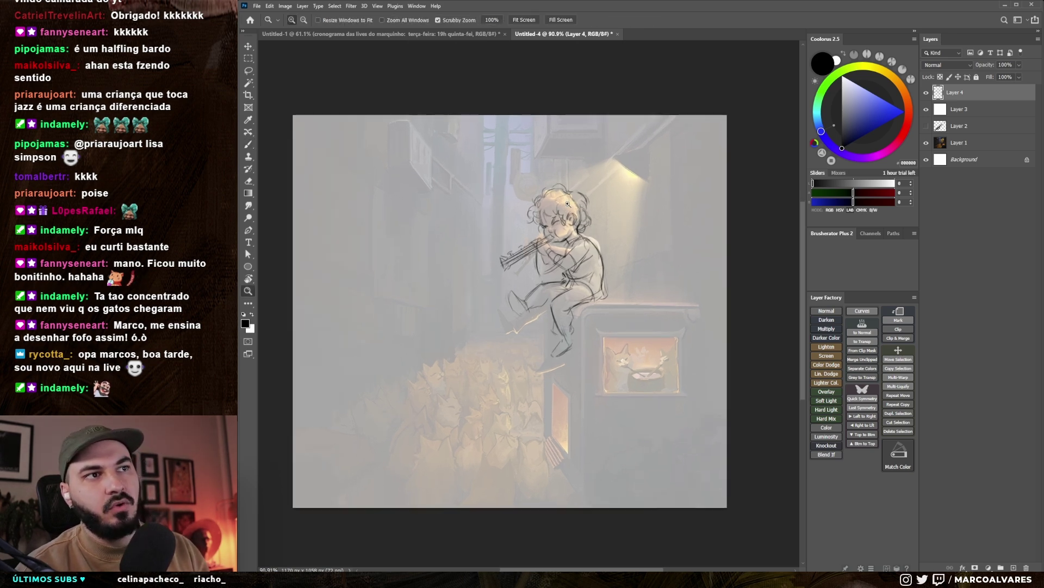
drag(582, 237, 614, 238)
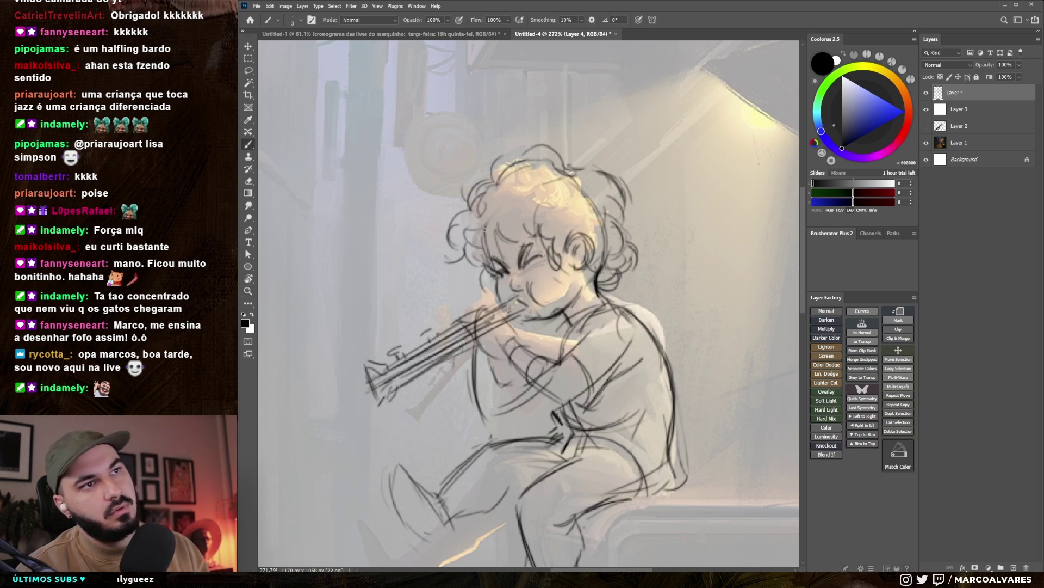
key(e)
key(b)
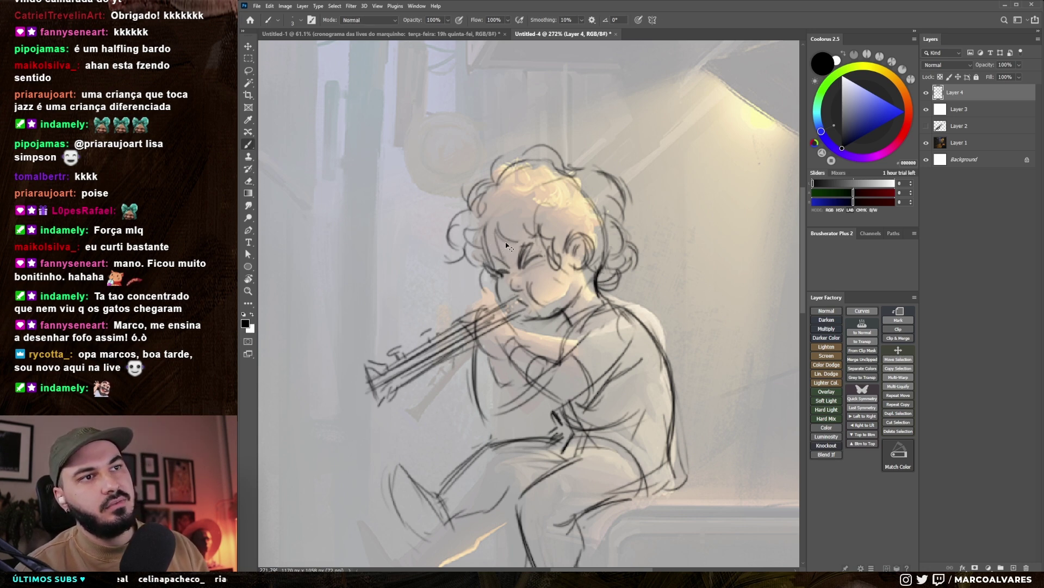
scroll(535, 235, down, 4)
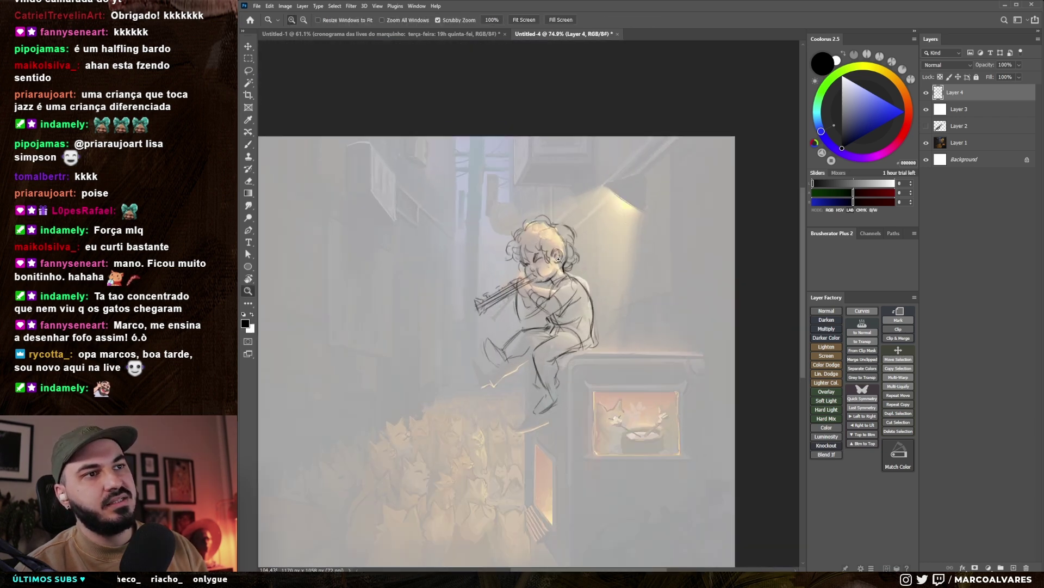
click(927, 110)
key(z)
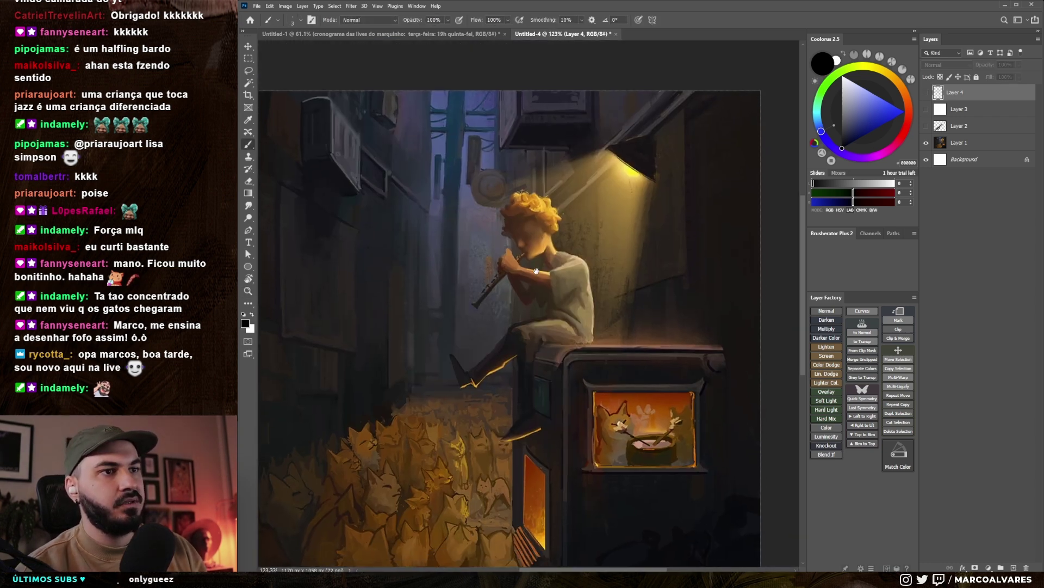
drag(511, 269, 538, 267)
key(b)
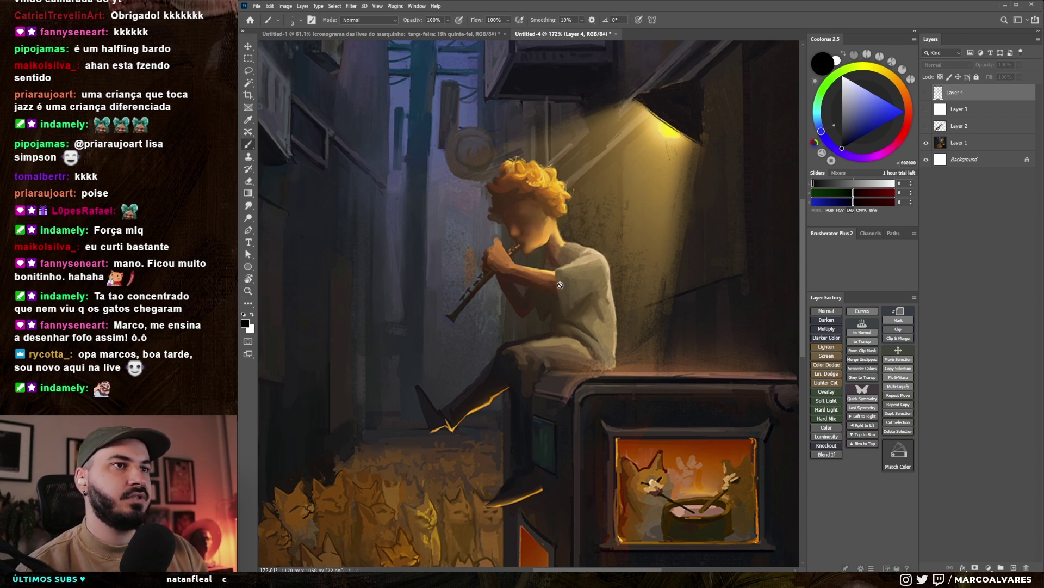
key(ctrl+0)
drag(925, 99, 925, 110)
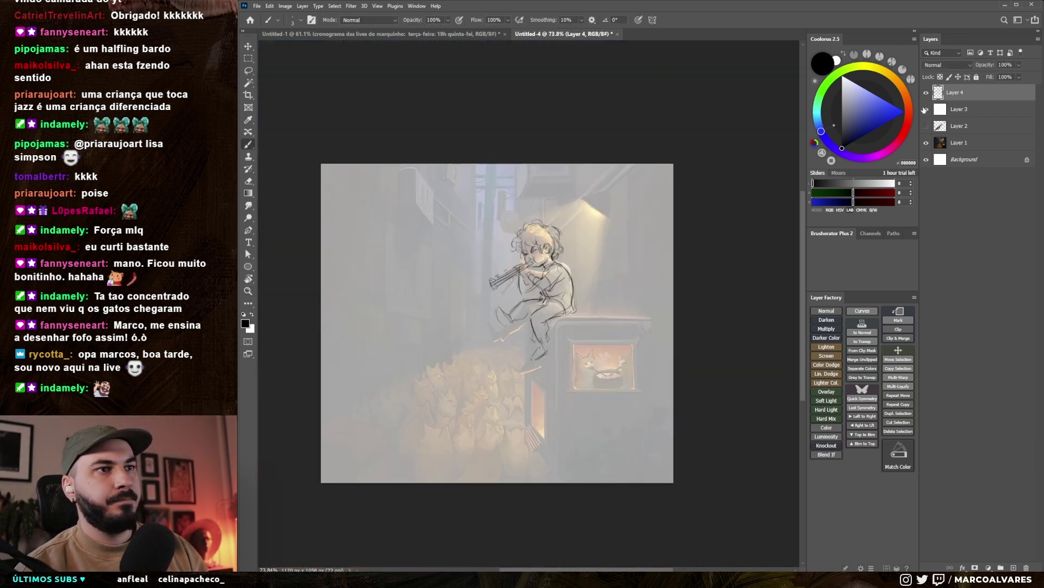
- Lasso the boy's head and scale it up to about 104%
key(l)
scroll(521, 149, up, 2)
scroll(521, 149, up, 1)
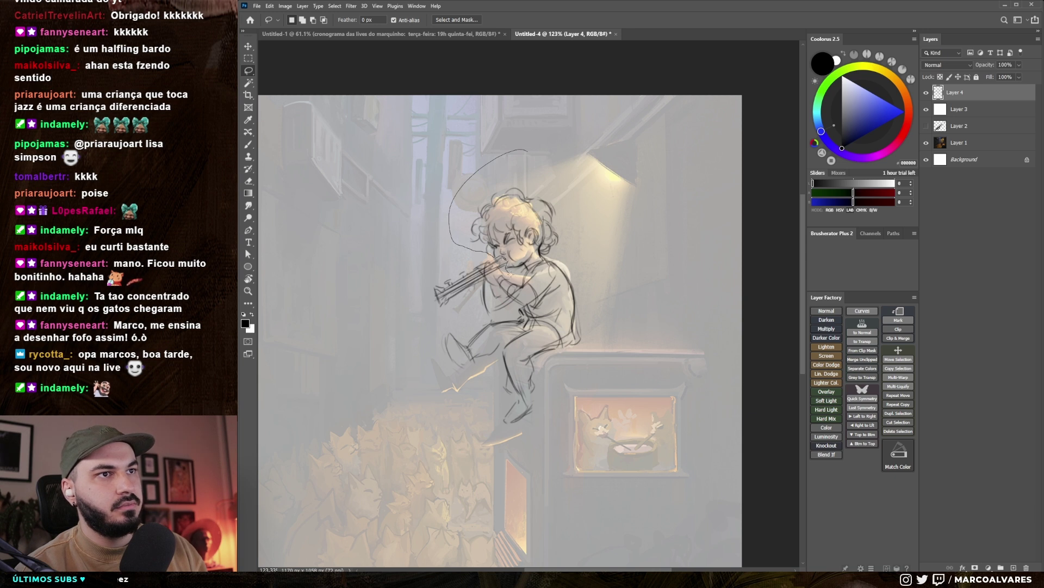
drag(569, 249, 527, 153)
key(ctrl+t)
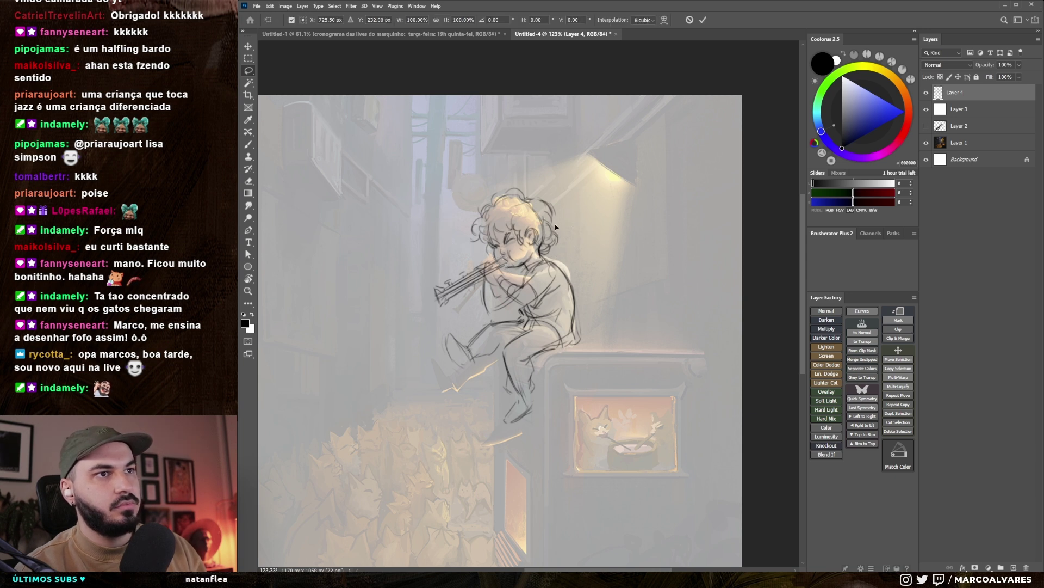
drag(588, 274, 590, 273)
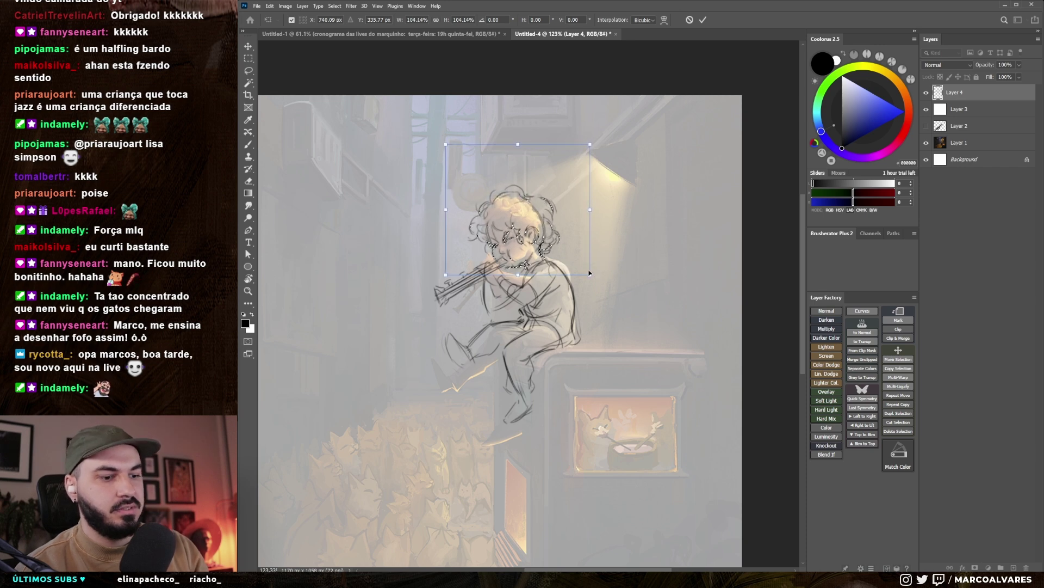
key(Return)
- Lasso the head and torso and rotate them about -7°
scroll(551, 316, down, 5)
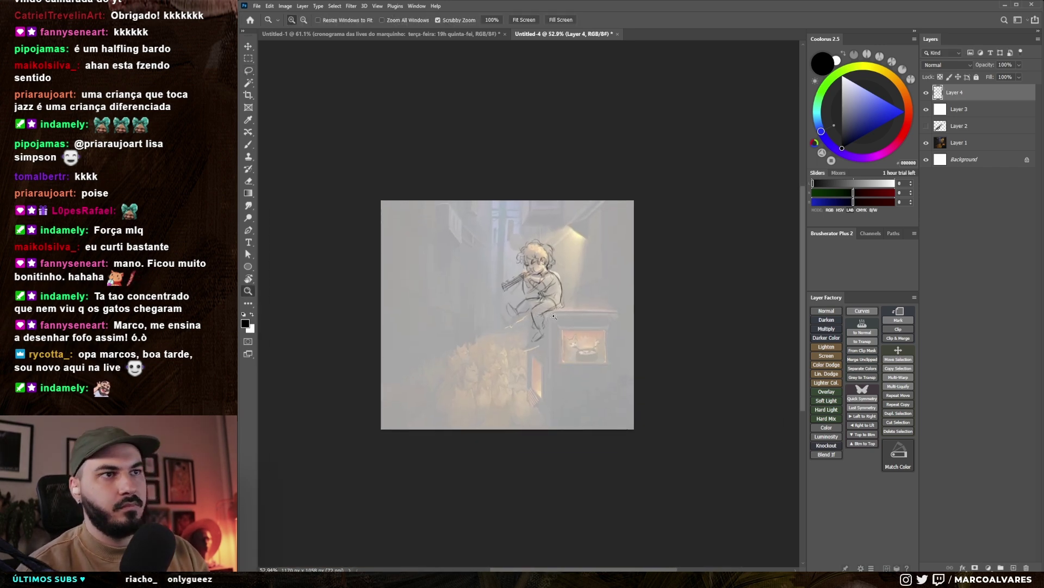
scroll(551, 316, up, 1)
scroll(560, 316, up, 1)
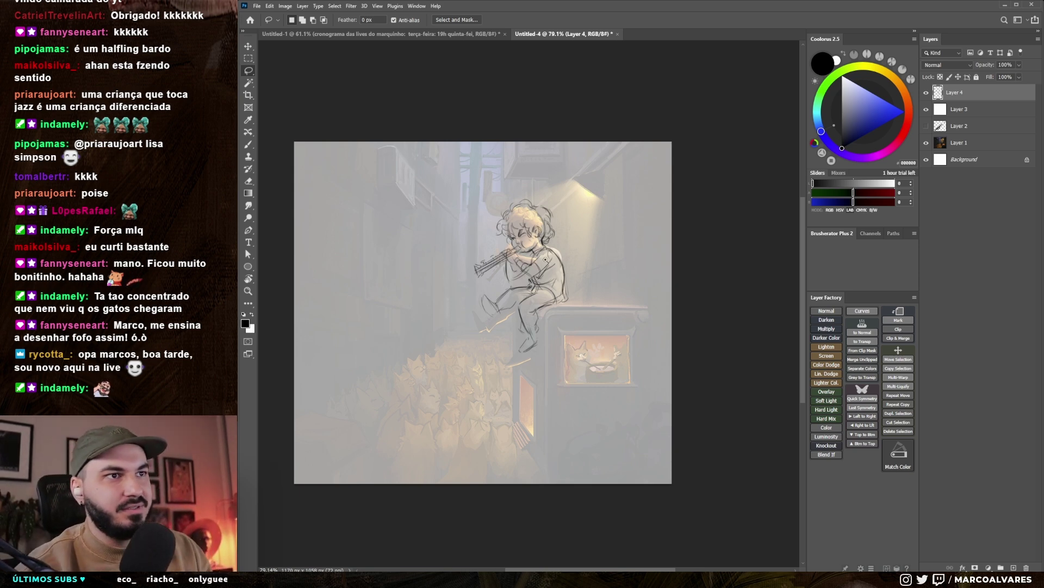
scroll(546, 259, up, 3)
drag(504, 100, 411, 325)
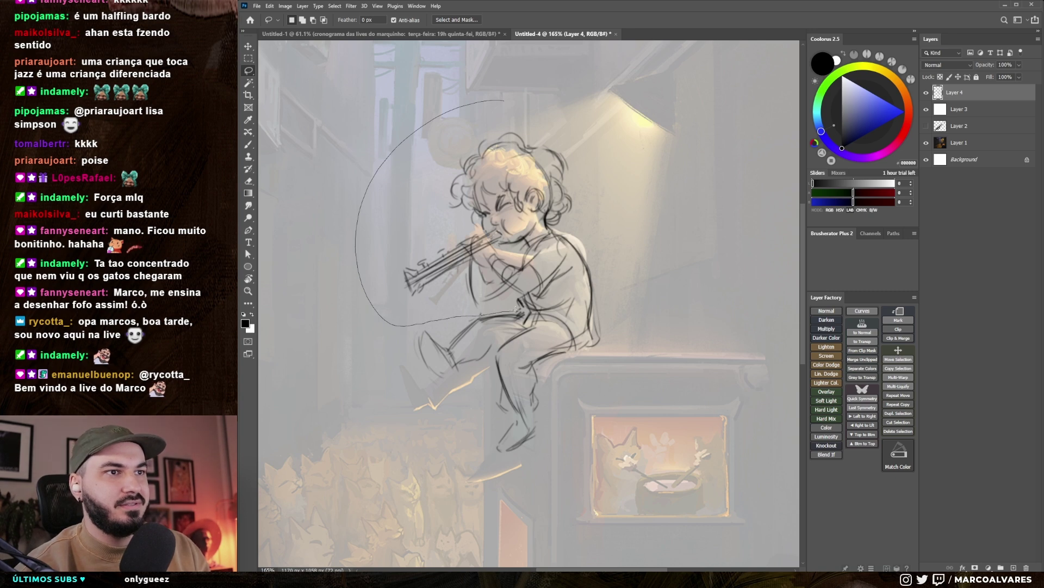
drag(562, 230, 504, 101)
key(ctrl+t)
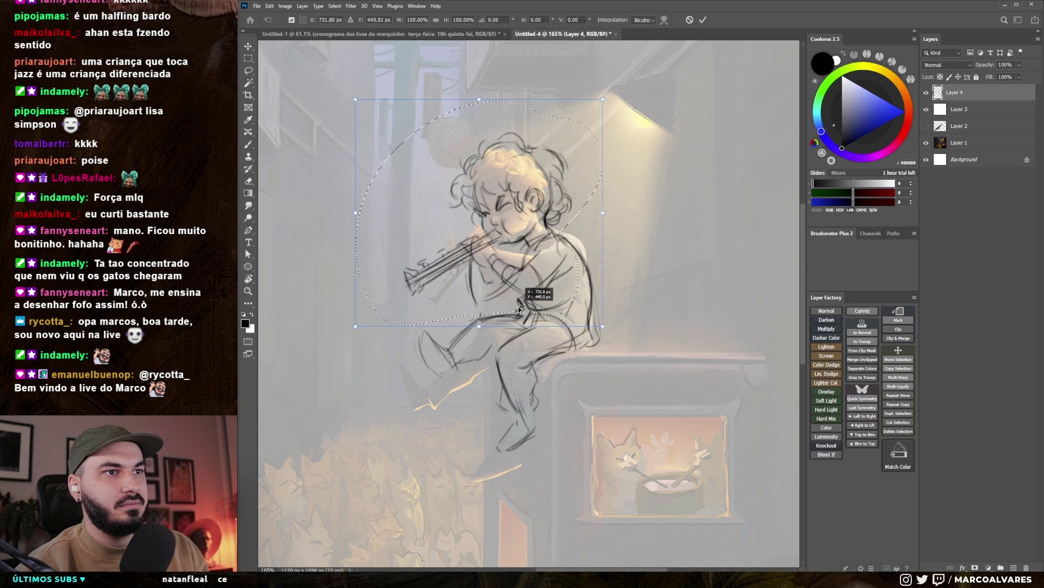
mouse_move(612, 327)
mouse_down()
mouse_move(662, 309)
mouse_move(590, 285)
mouse_up()
key(Return)
- Warp the sketch, bending its upper-left corner outward
key(z)
mouse_move(590, 284)
mouse_down()
mouse_move(606, 270)
mouse_move(631, 270)
mouse_up()
key(ctrl+t)
right_click(555, 248)
click(576, 313)
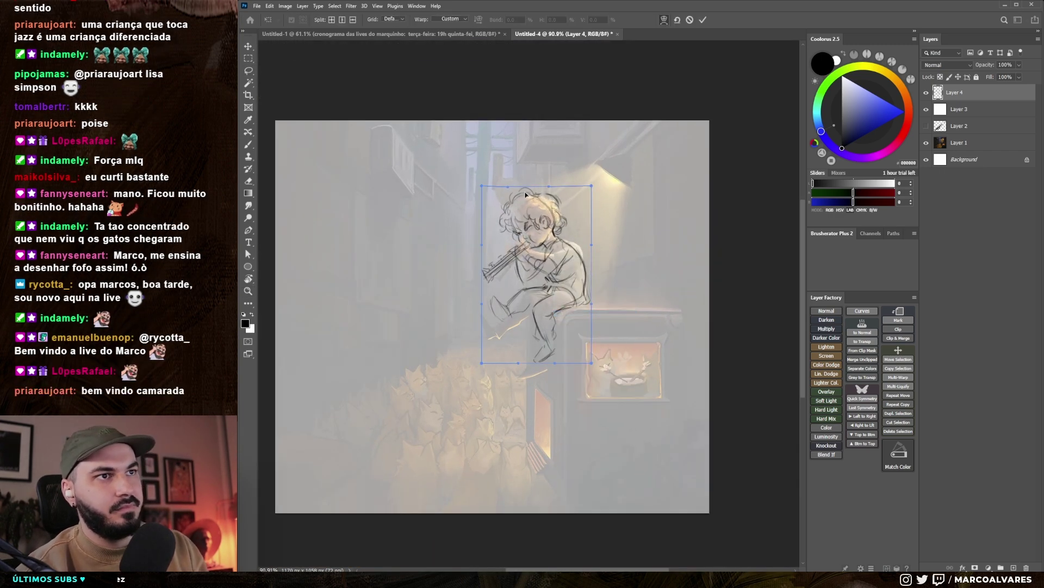
drag(501, 305, 487, 223)
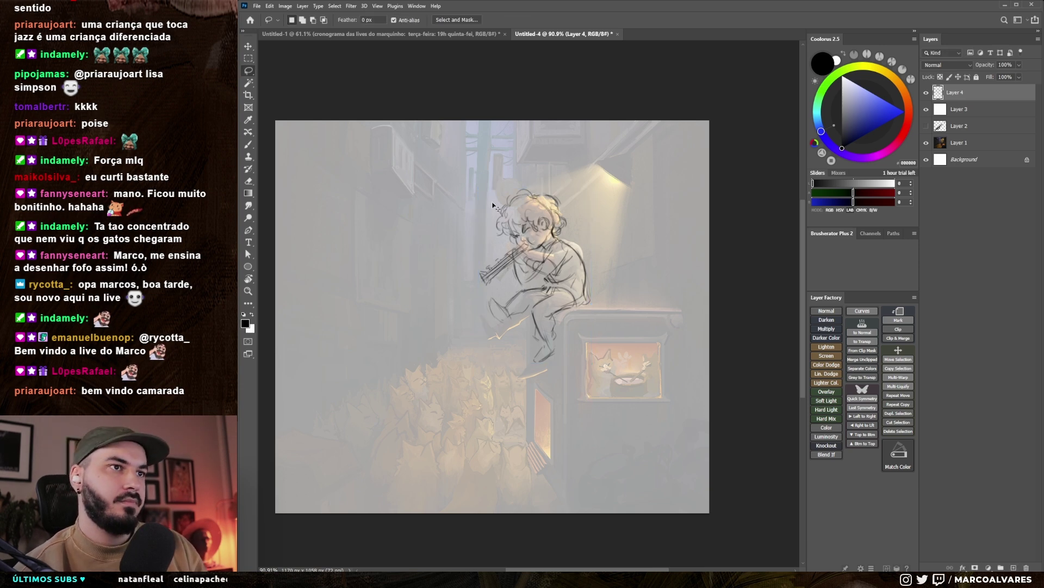
key(Return)
alt+scroll(475, 338, down, 1)
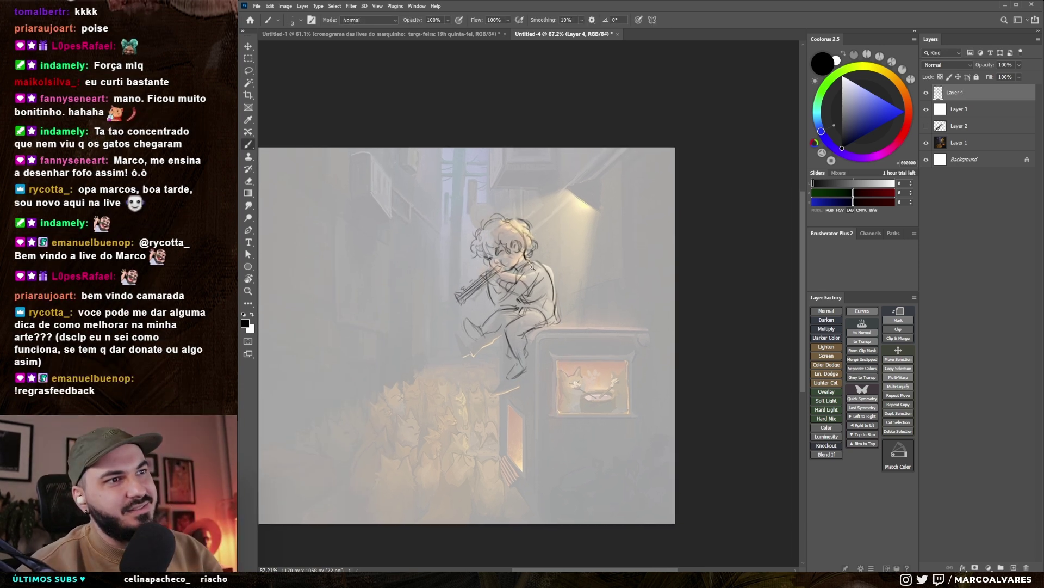
scroll(529, 360, up, 3)
scroll(528, 360, down, 2)
scroll(528, 359, down, 2)
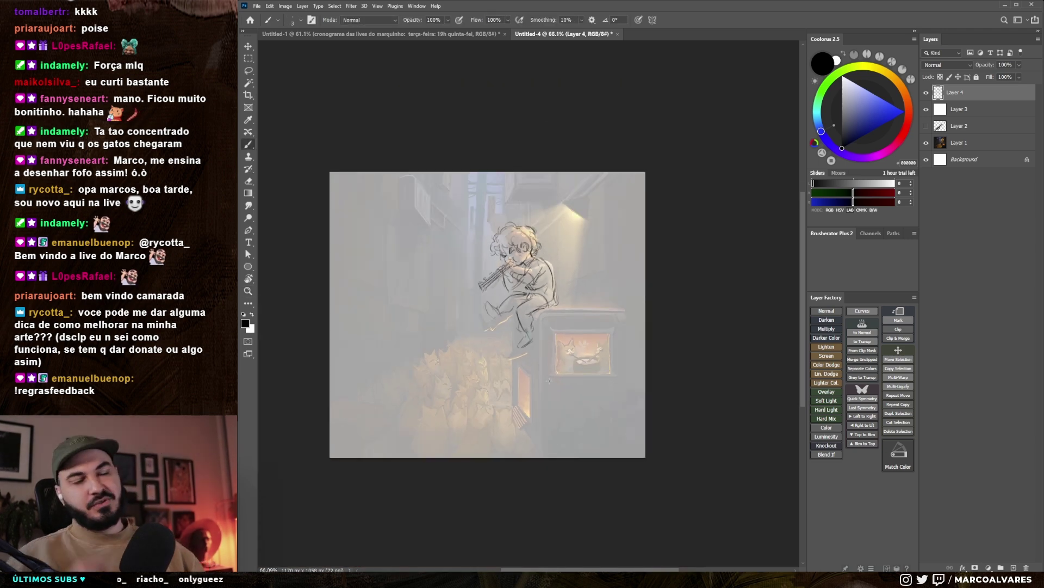